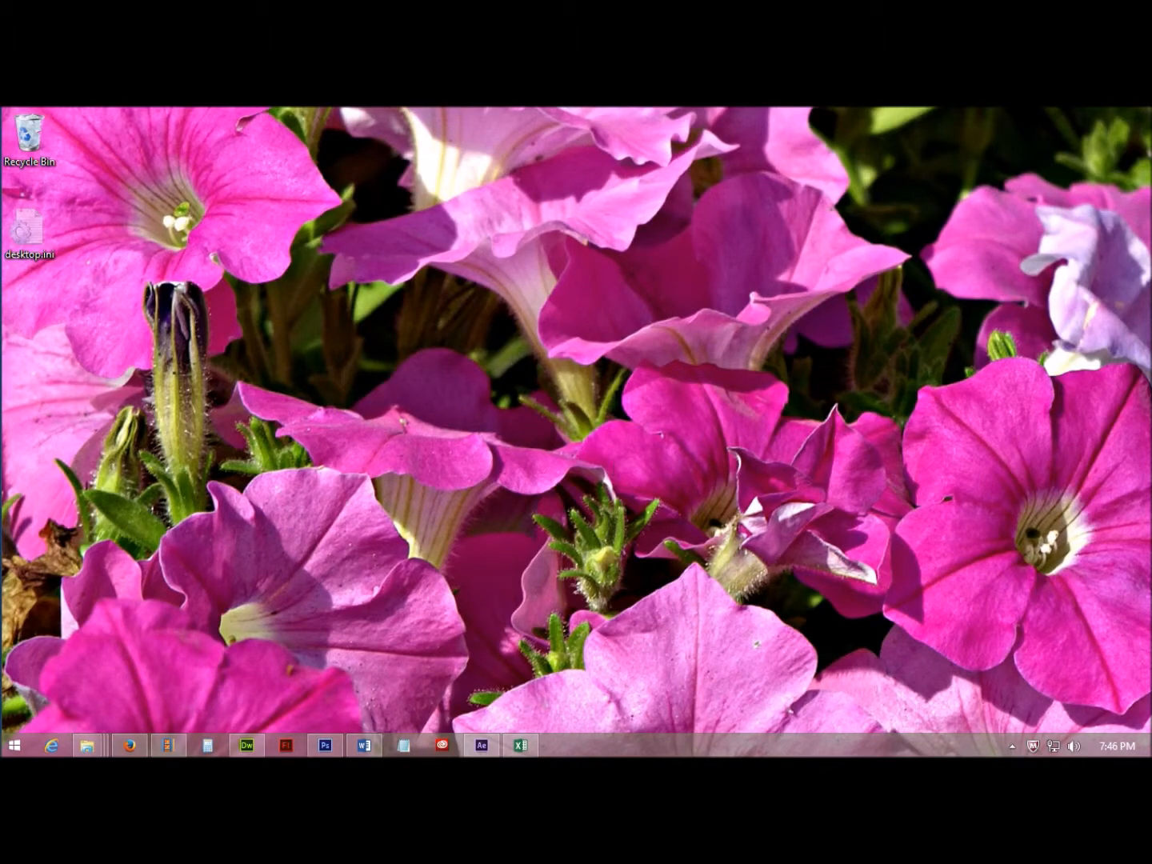
- Check the contents of the testing folder in File Explorer, and minimize its window
{"action": "mouse_move", "coordinate": [86, 746]}
{"action": "left_click", "coordinate": [96, 688]}
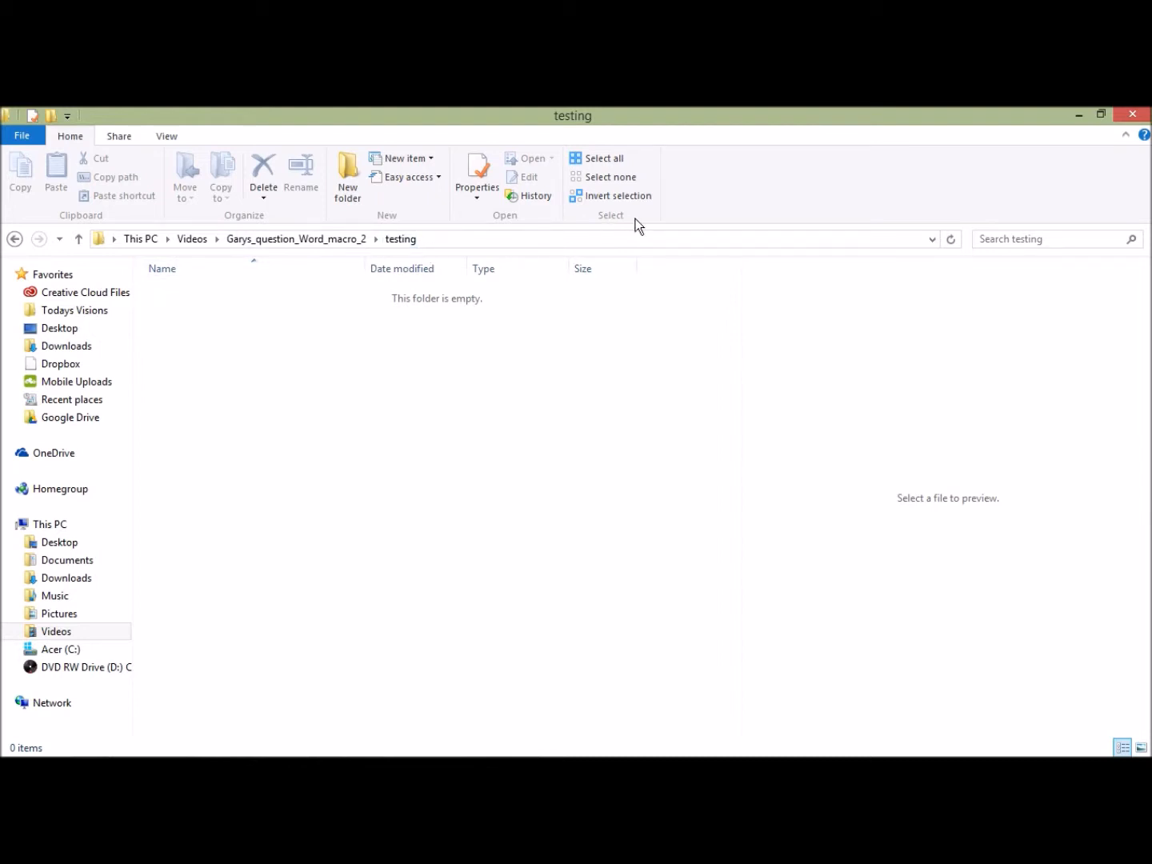
{"action": "left_click", "coordinate": [1075, 116]}
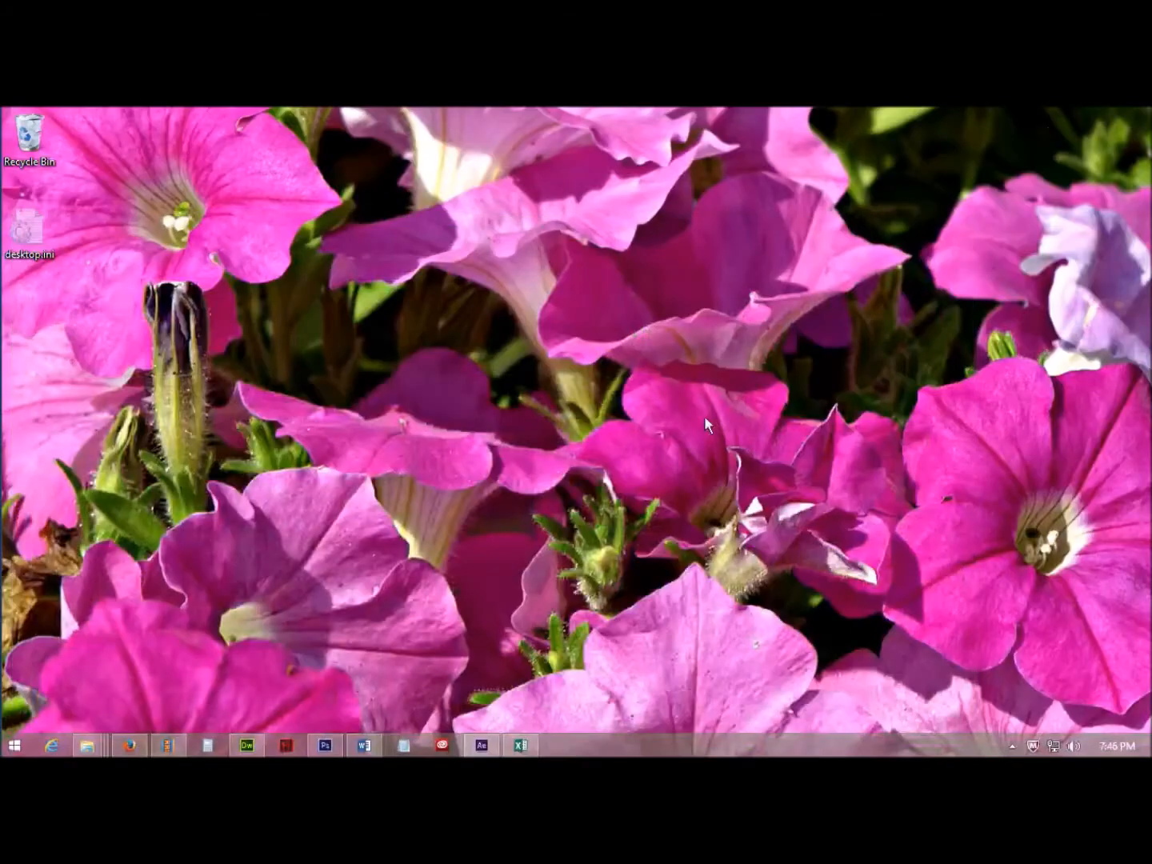
- Switch to Word and open the curious happy blogger article from the recent documents
{"action": "left_click", "coordinate": [376, 748]}
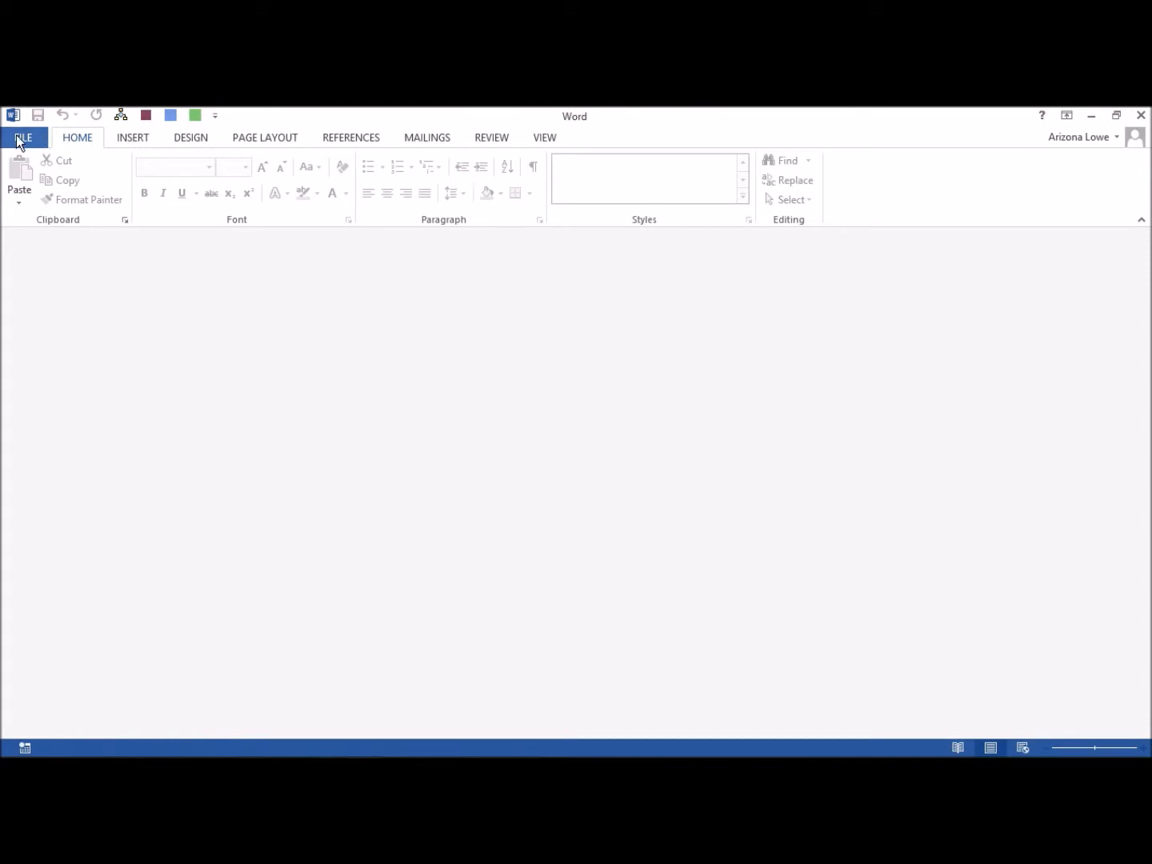
{"action": "left_click", "coordinate": [18, 139]}
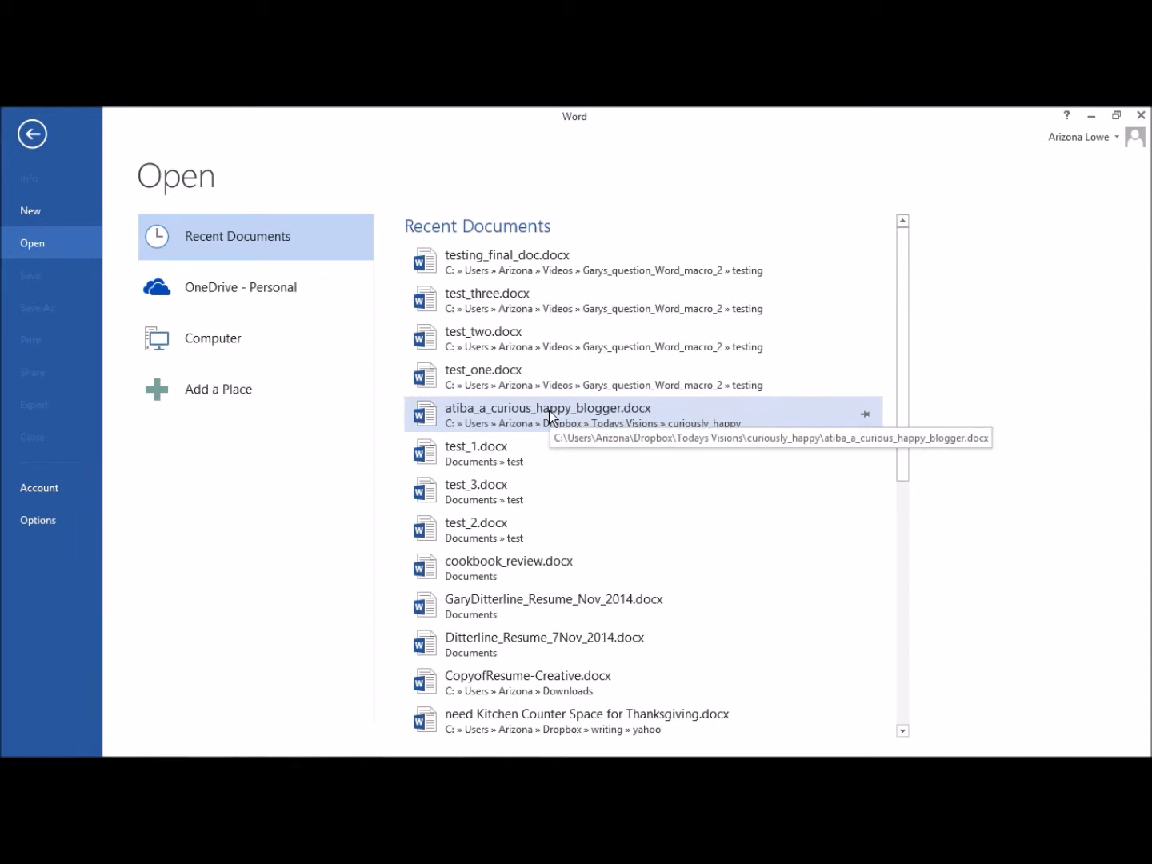
{"action": "left_click", "coordinate": [550, 414]}
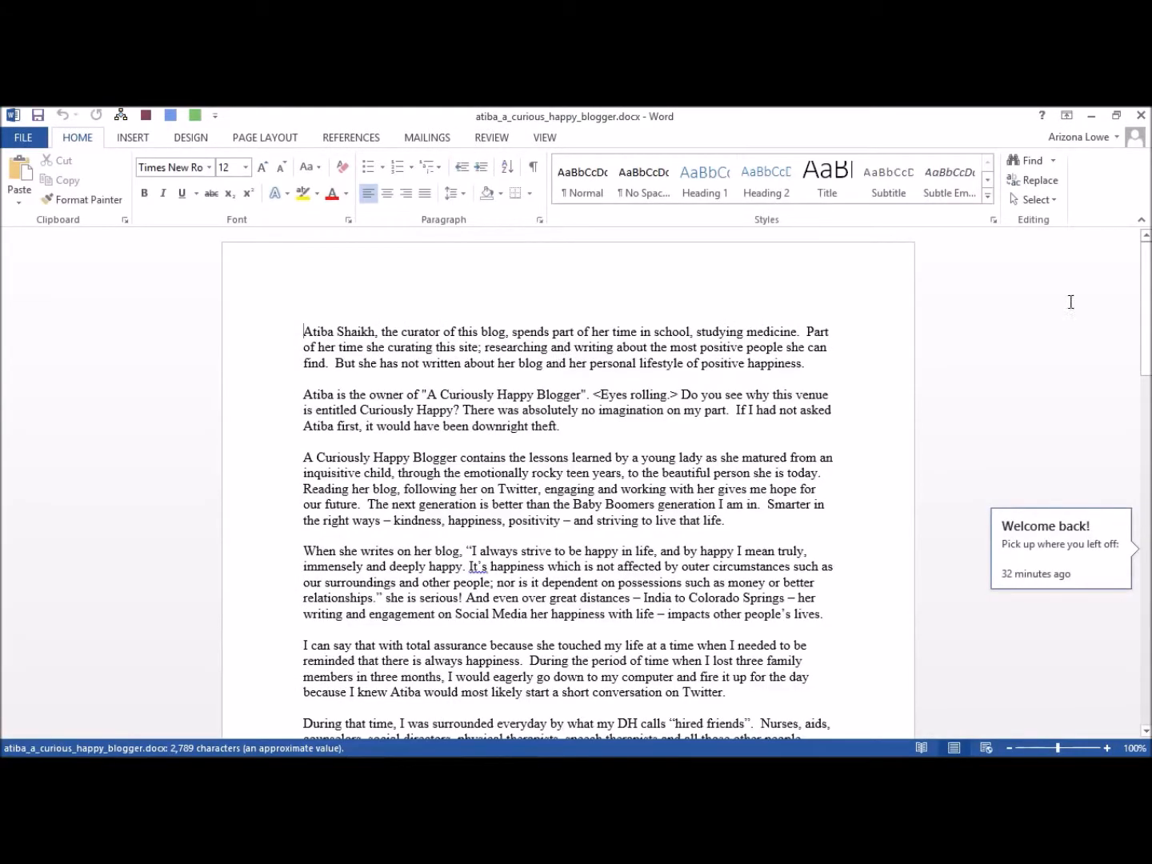
{"action": "left_click_drag", "start_coordinate": [1145, 305], "coordinate": [1109, 241]}
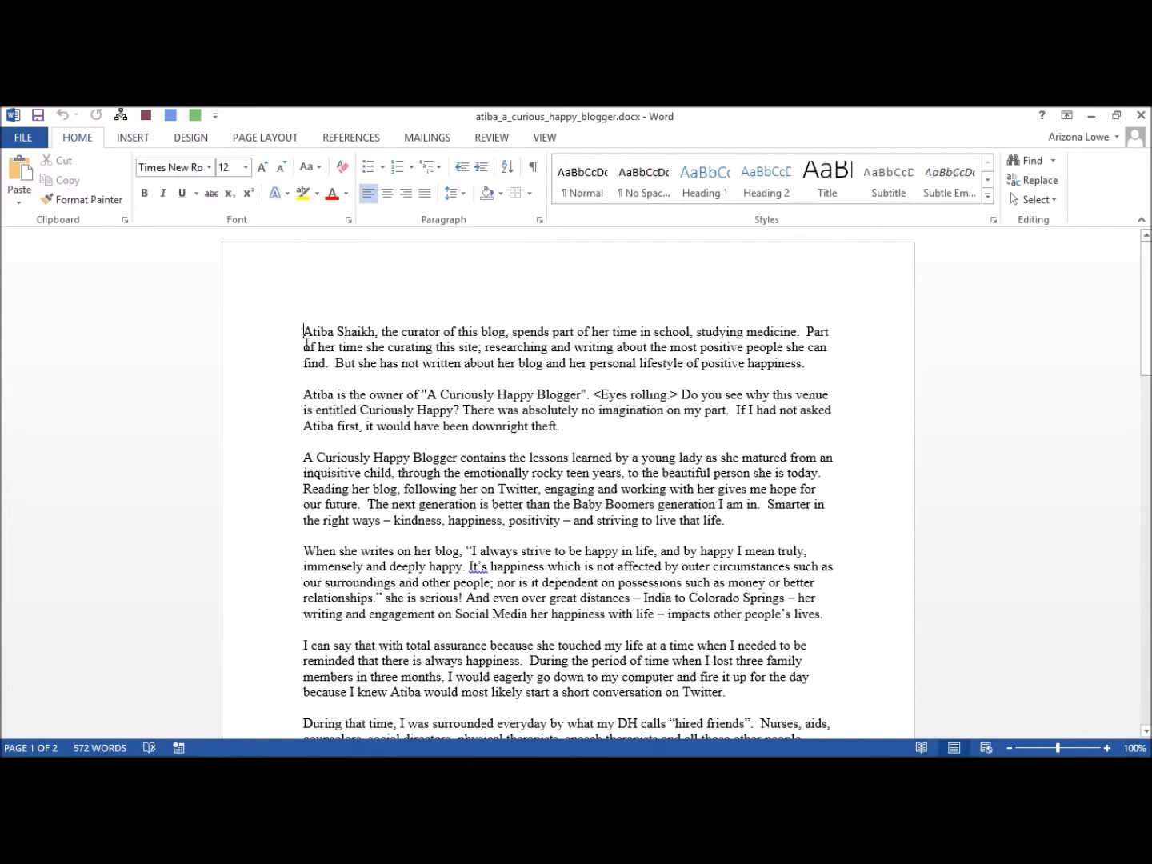
- Copy the first three paragraphs of the blogger article
{"action": "left_click_drag", "start_coordinate": [304, 331], "coordinate": [733, 528]}
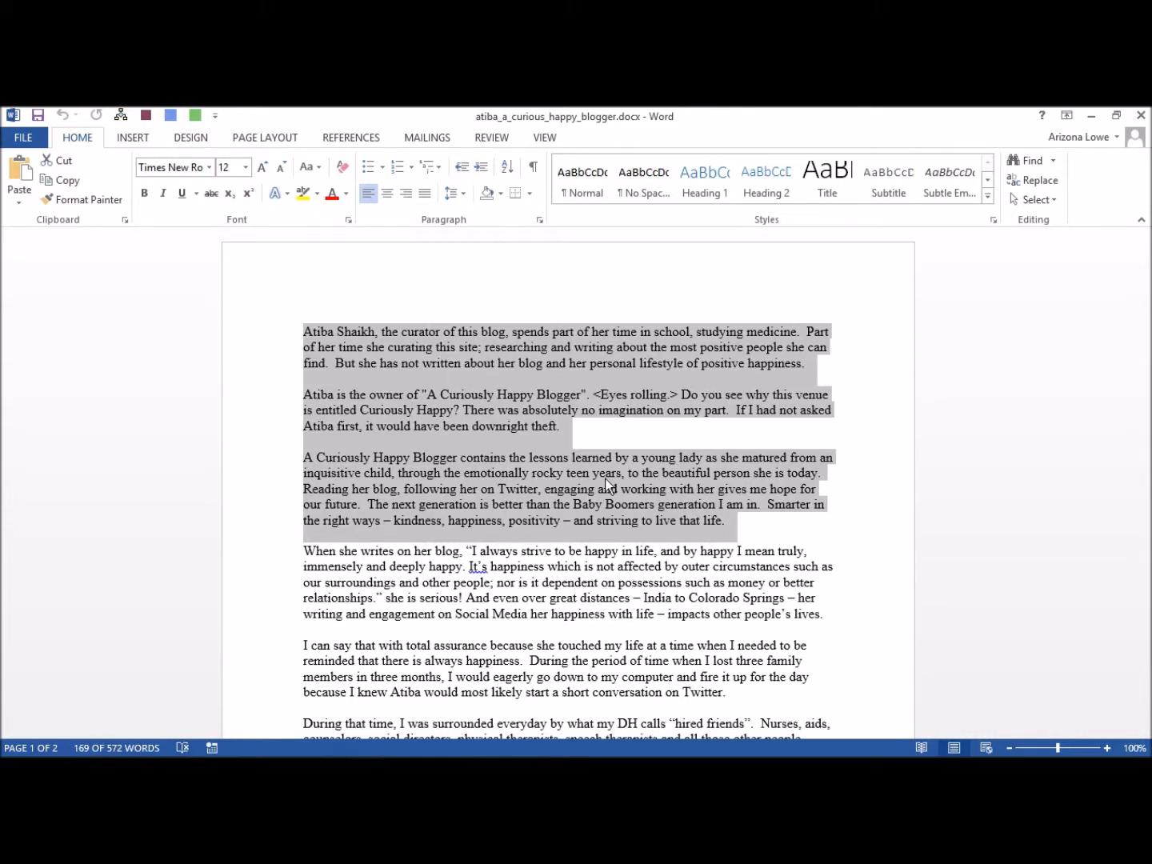
{"action": "left_click_drag", "start_coordinate": [725, 520], "coordinate": [280, 327]}
{"action": "key", "text": "ctrl+c"}
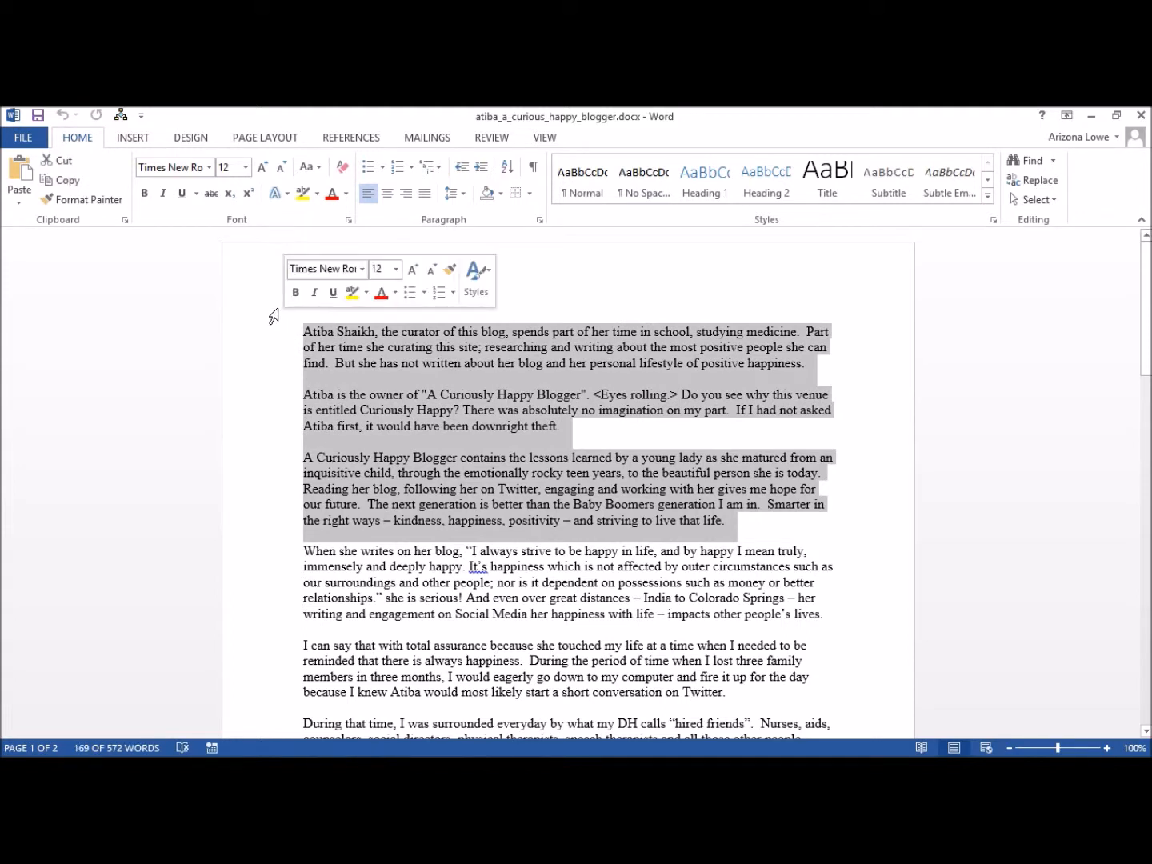
{"action": "left_click", "coordinate": [65, 184]}
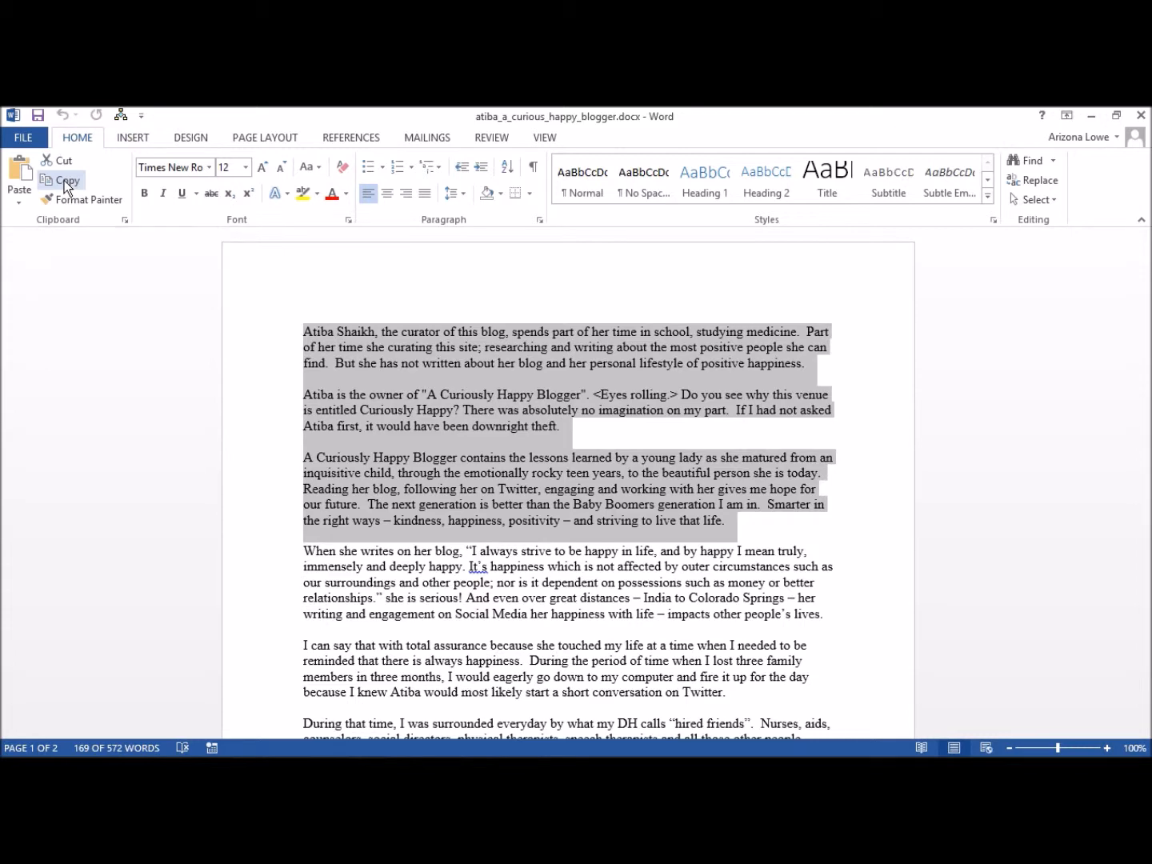
- Create a blank document and paste the copied paragraphs into it with their source formatting kept
{"action": "left_click", "coordinate": [24, 138]}
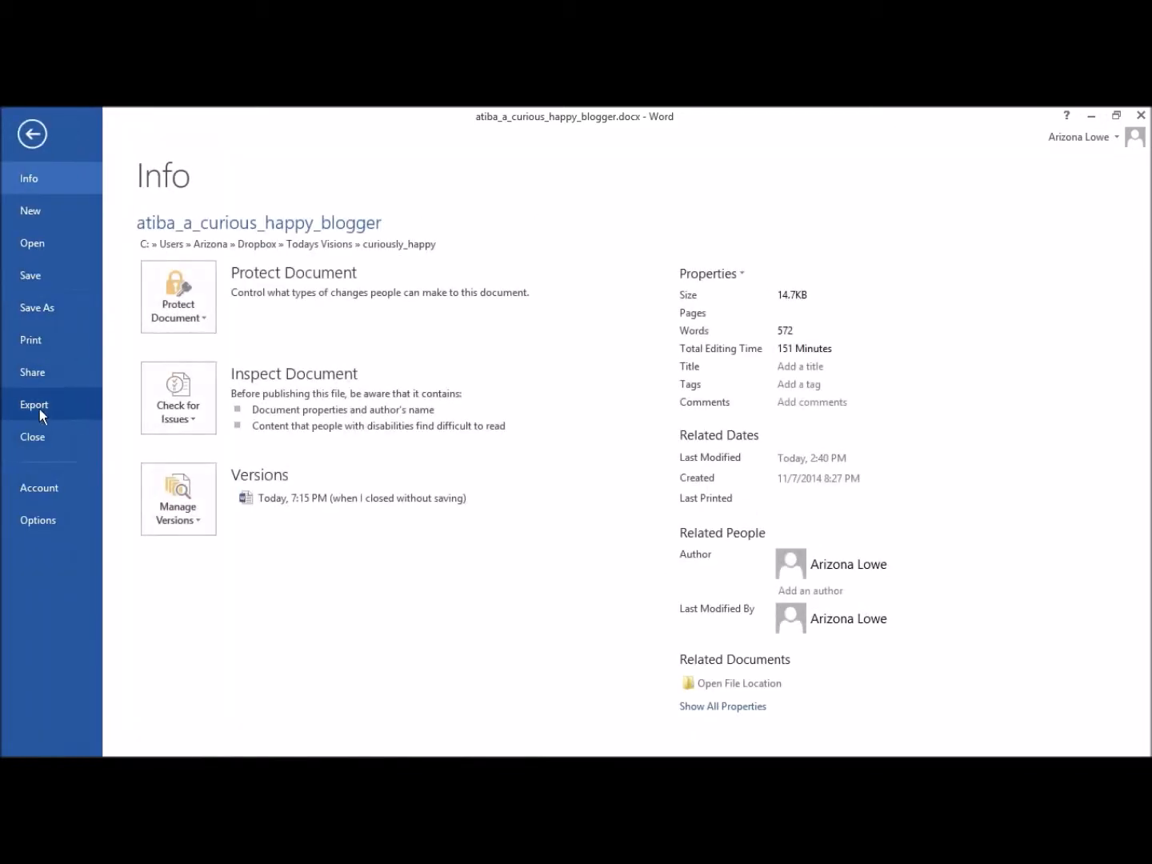
{"action": "left_click", "coordinate": [32, 214]}
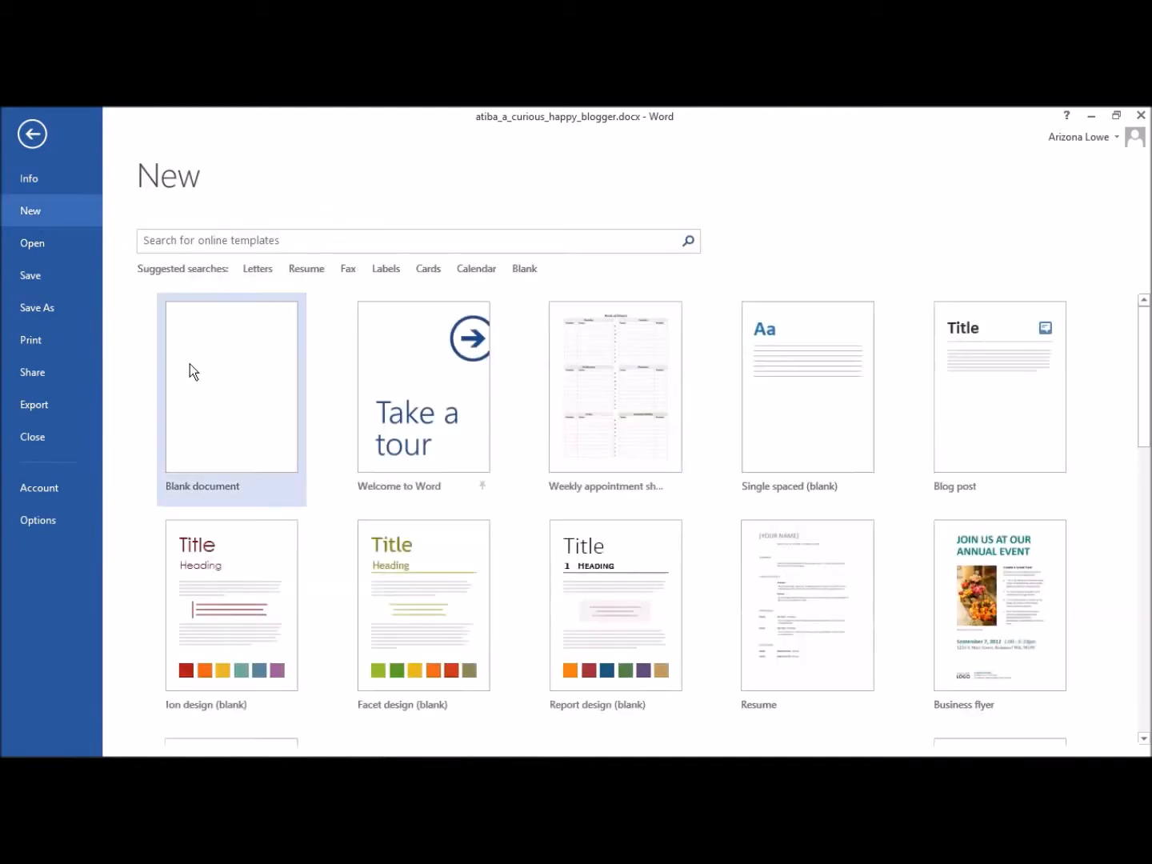
{"action": "left_click", "coordinate": [228, 381]}
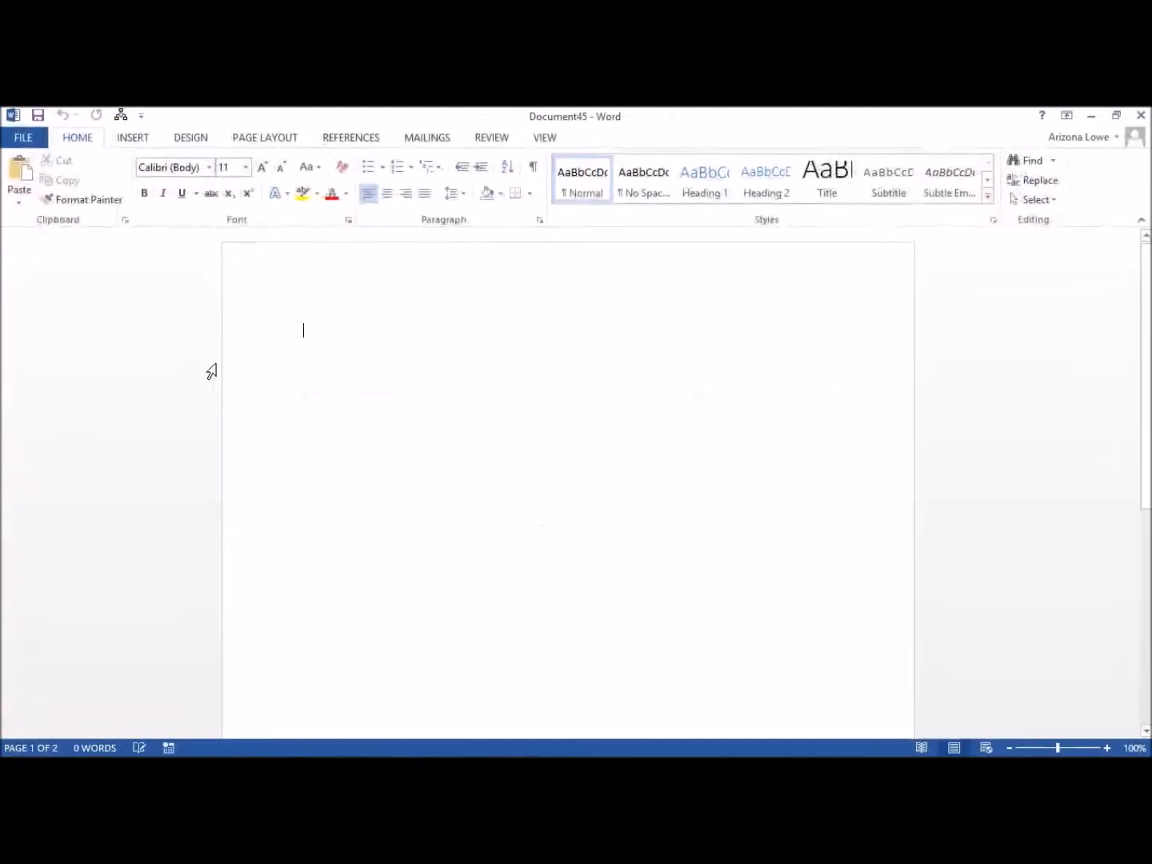
{"action": "left_click", "coordinate": [18, 182]}
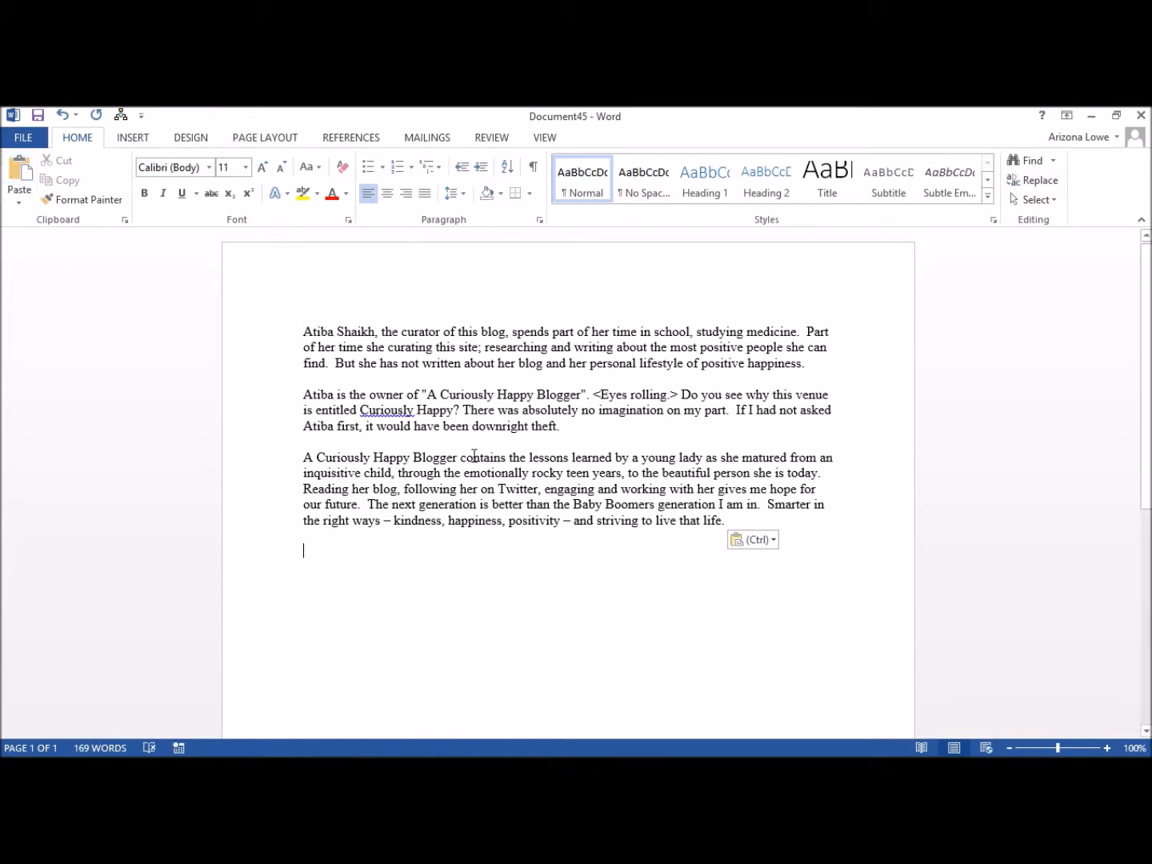
{"action": "left_click", "coordinate": [769, 541]}
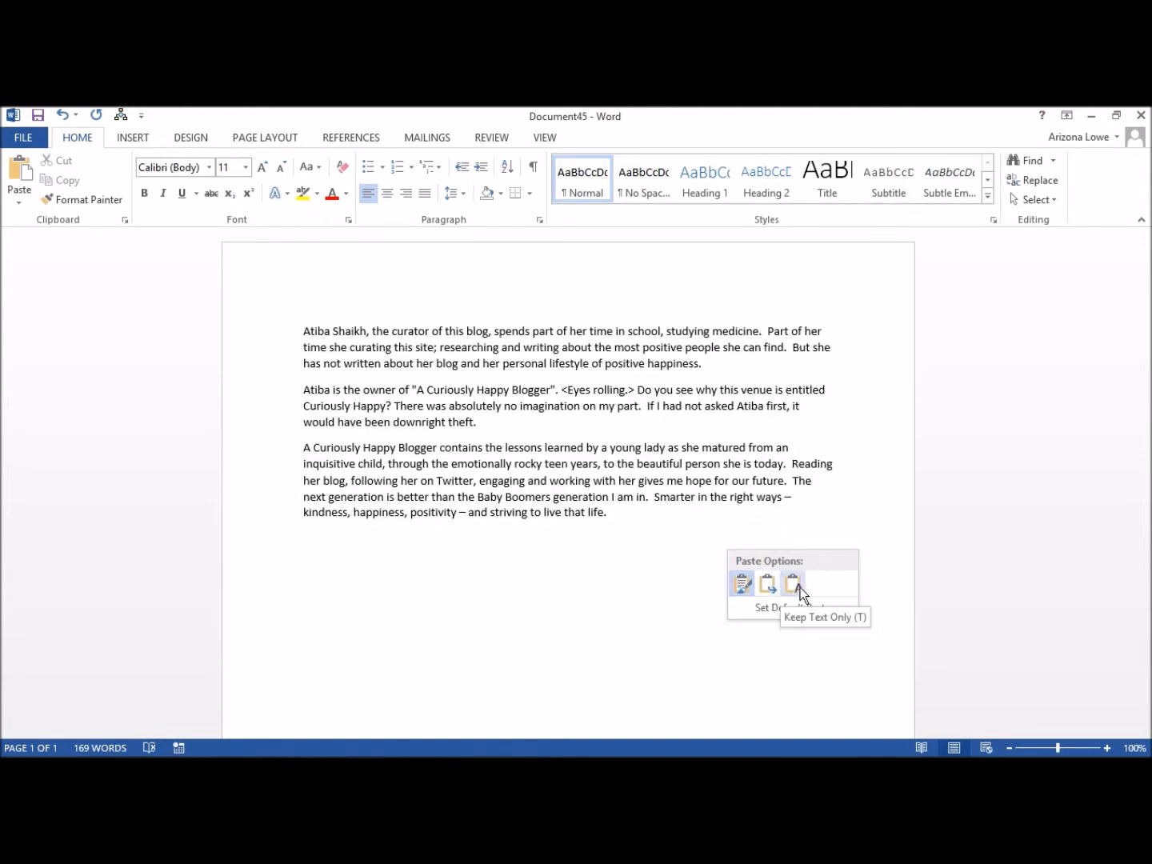
{"action": "left_click", "coordinate": [741, 584]}
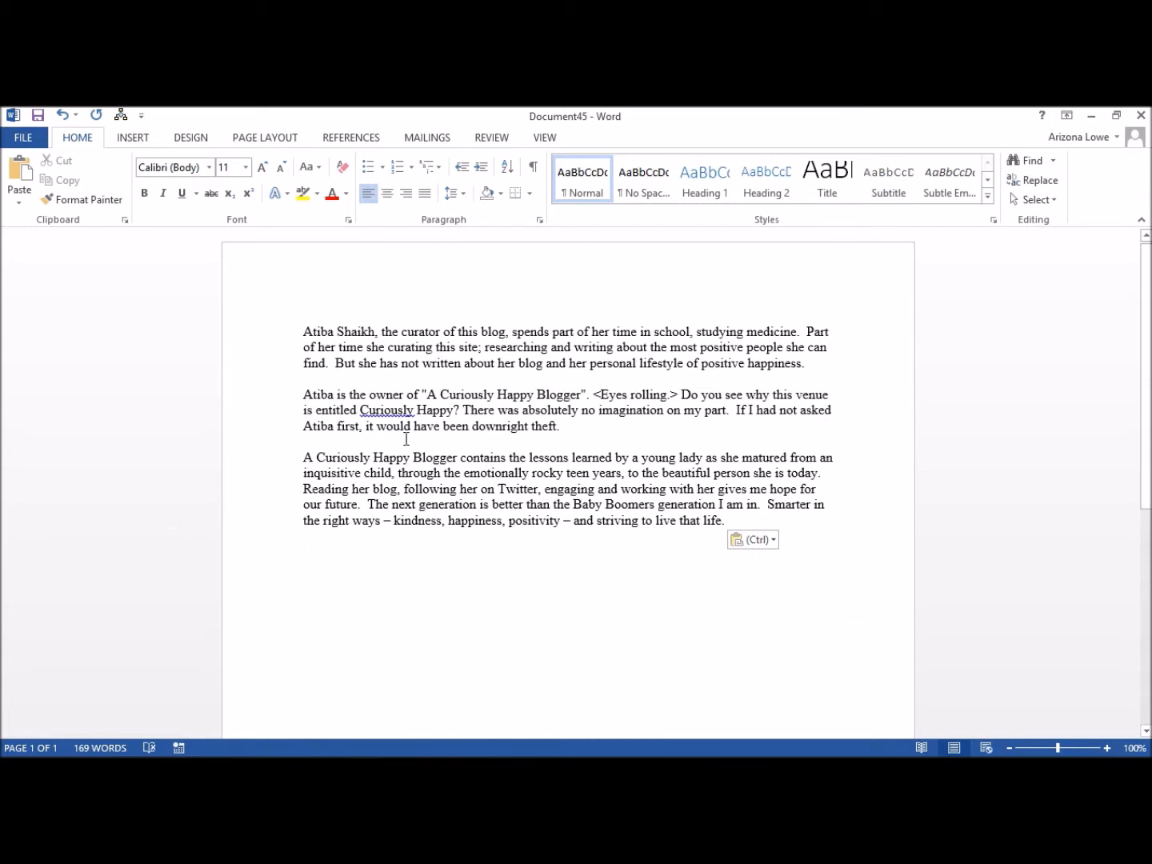
- Save the new document as test_one in the testing folder and close it
{"action": "left_click", "coordinate": [11, 140]}
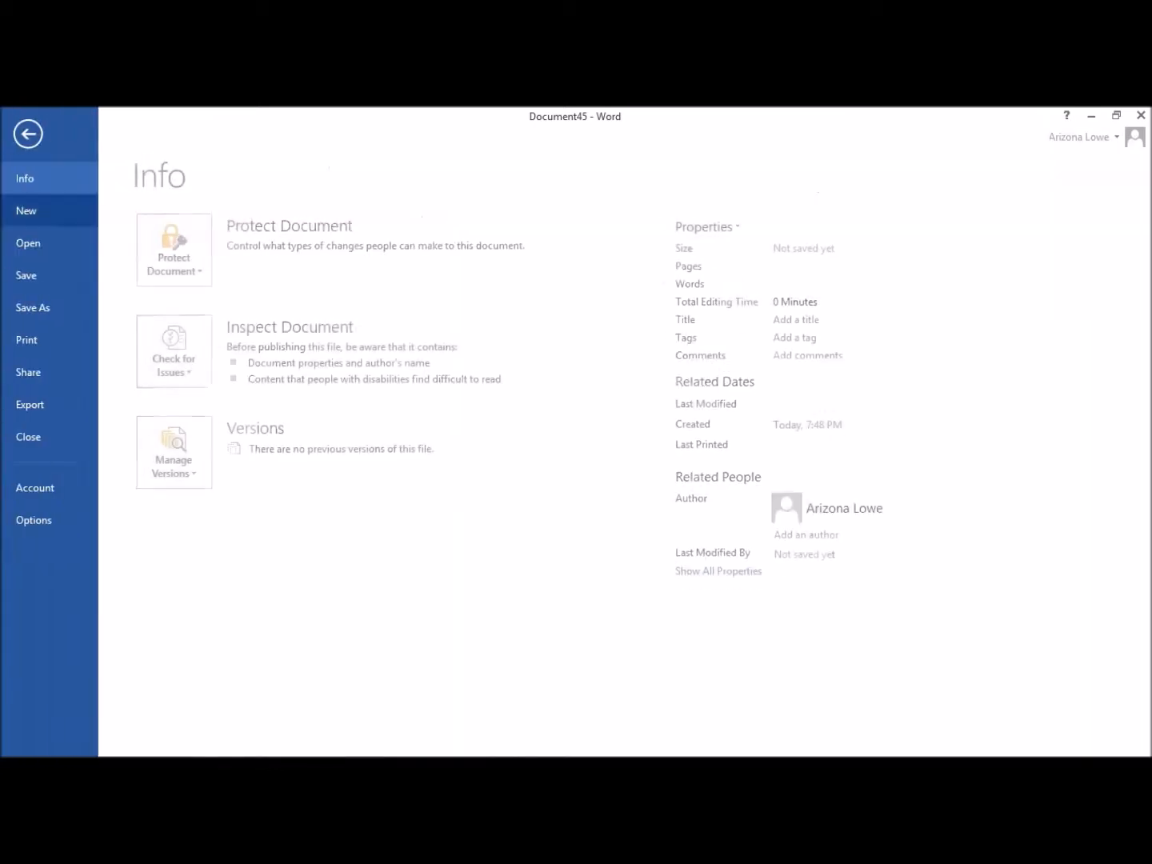
{"action": "left_click", "coordinate": [26, 311]}
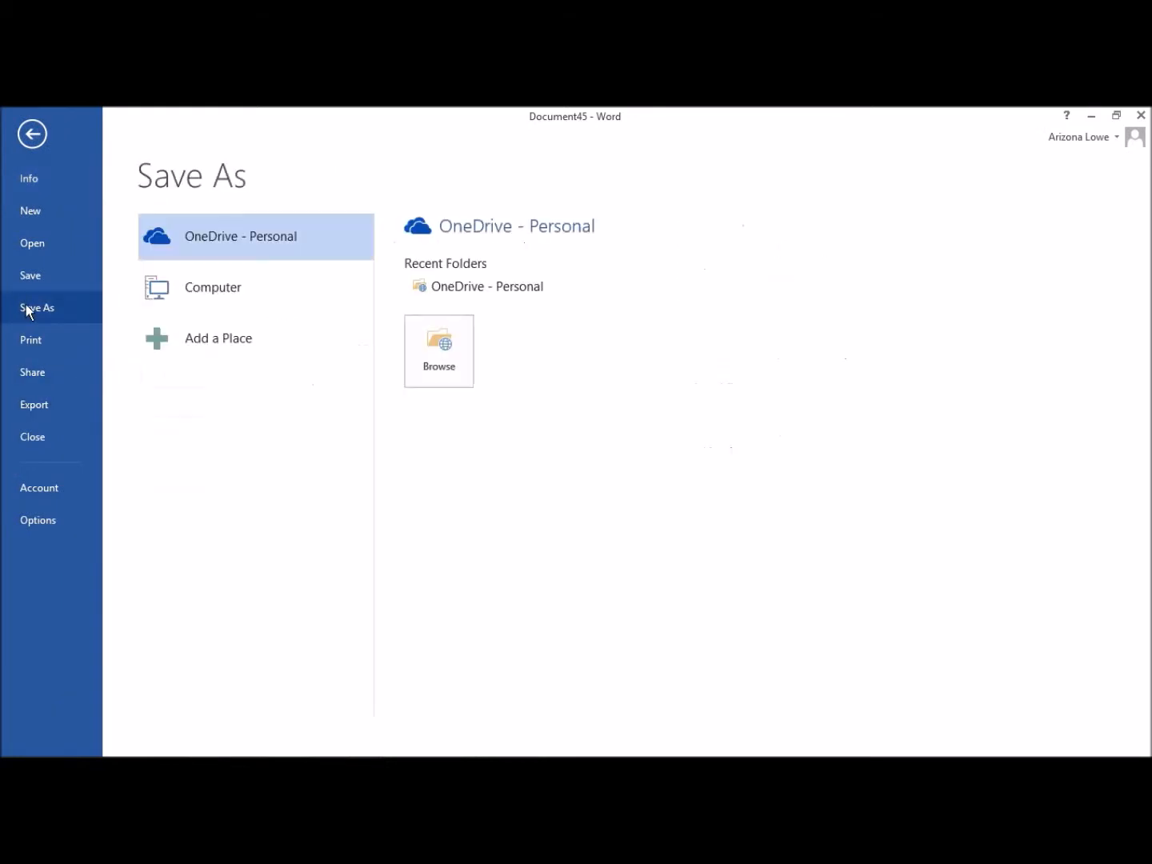
{"action": "left_click", "coordinate": [439, 342]}
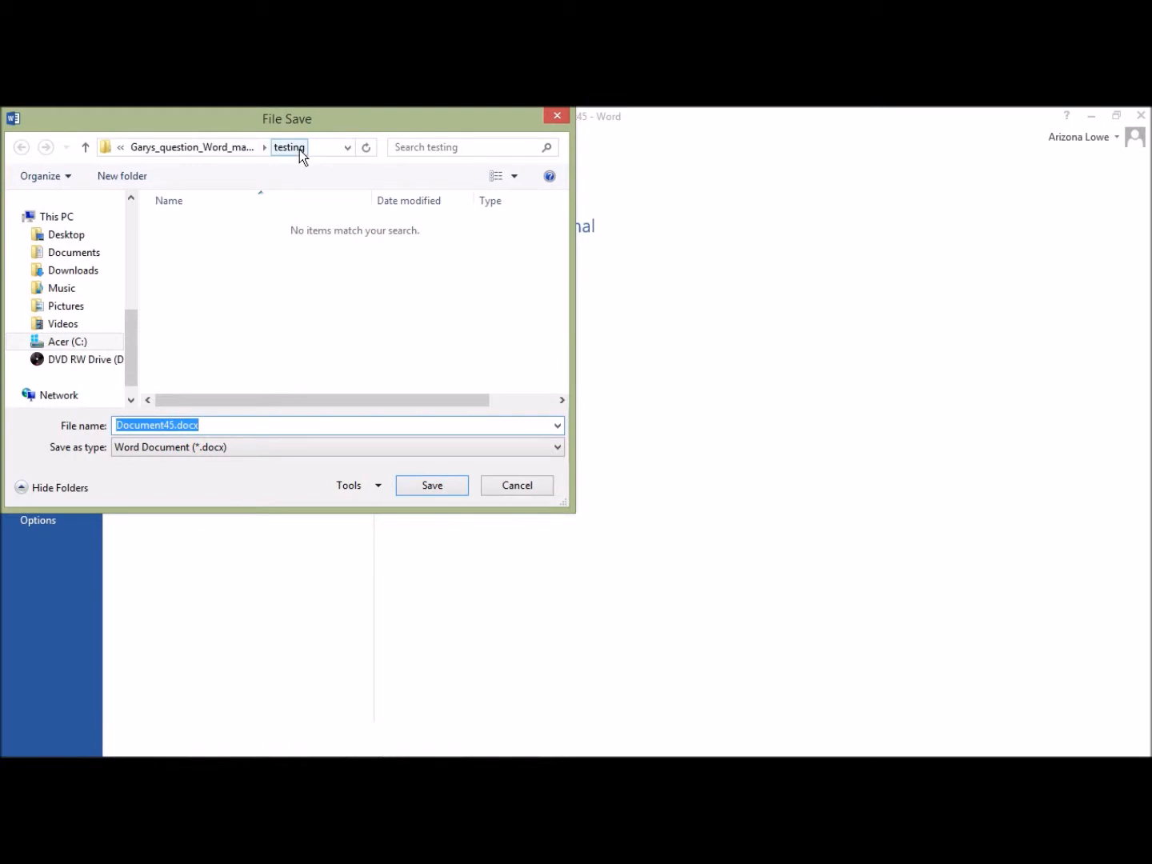
{"action": "type", "text": "tes"}
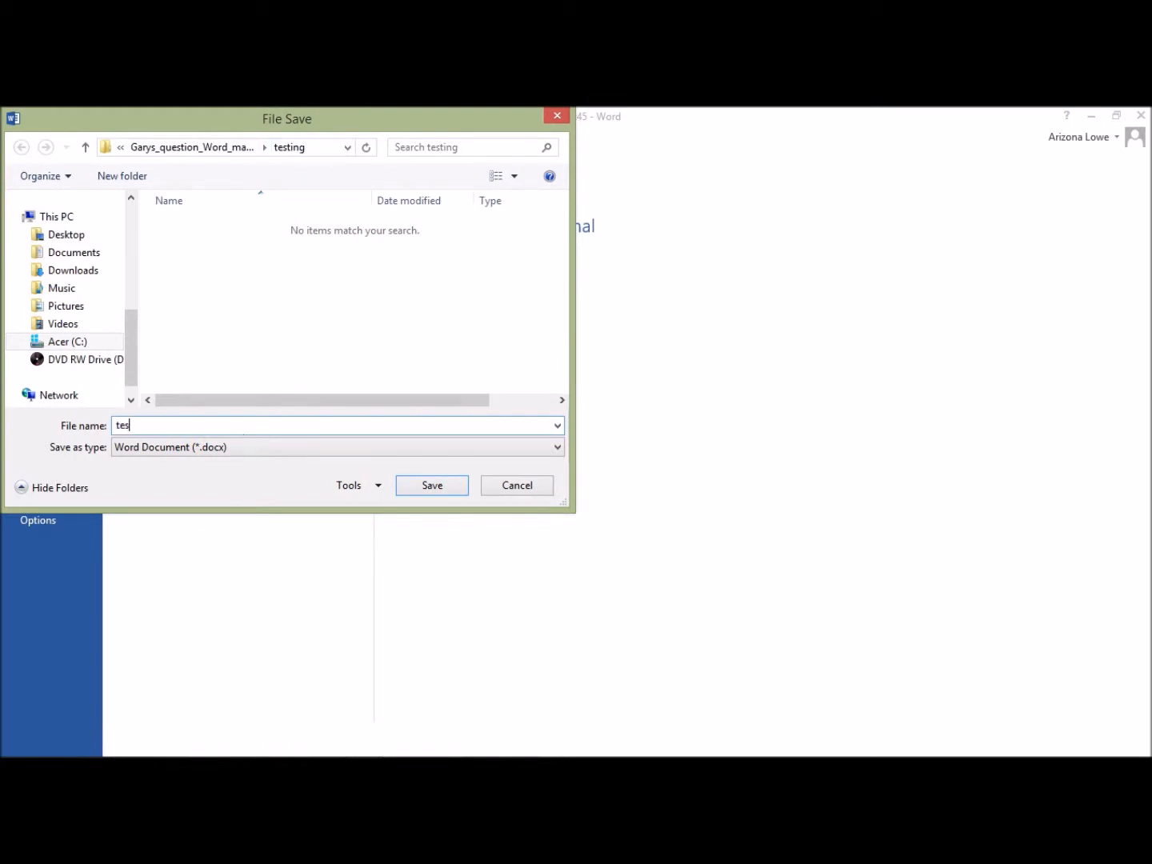
{"action": "type", "text": "t_one"}
{"action": "left_click", "coordinate": [430, 486]}
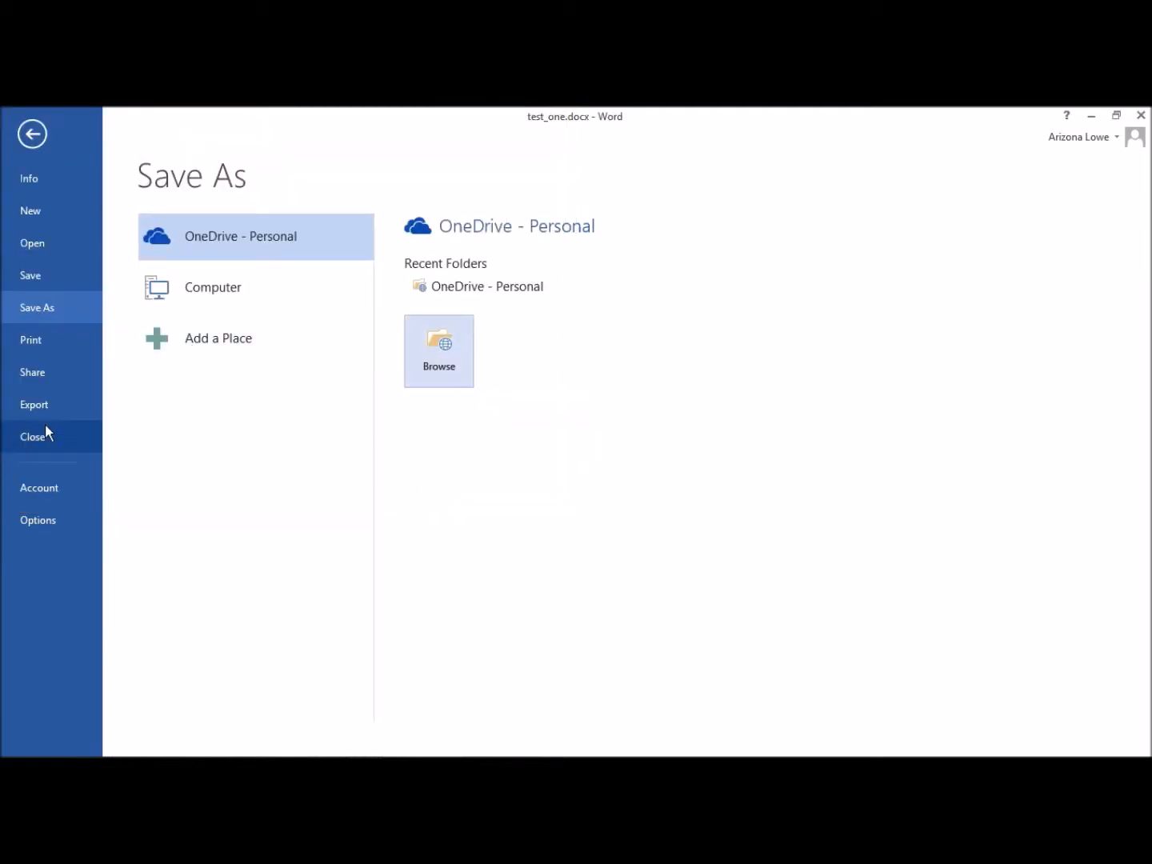
{"action": "left_click", "coordinate": [27, 442]}
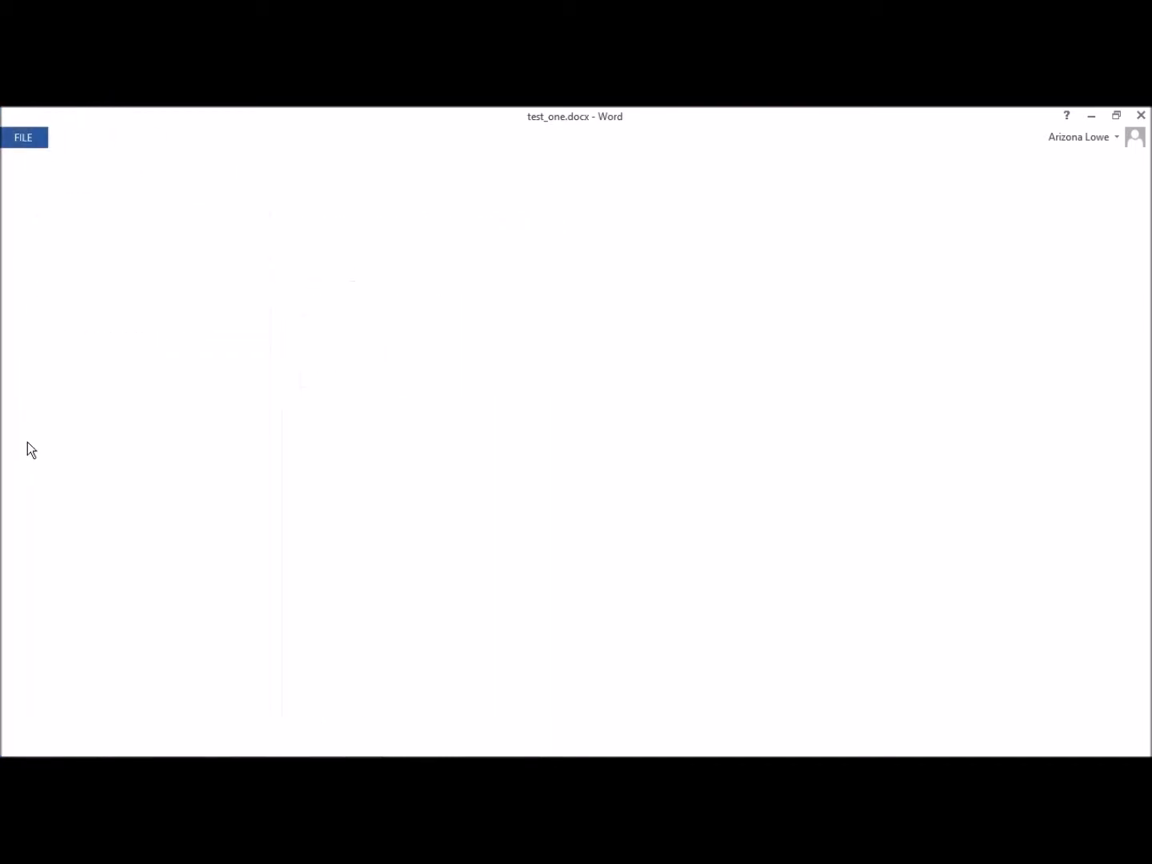
- Copy the article text from the paragraph starting "When she writes on her blog" through "progress and growth."
{"action": "left_click", "coordinate": [527, 552]}
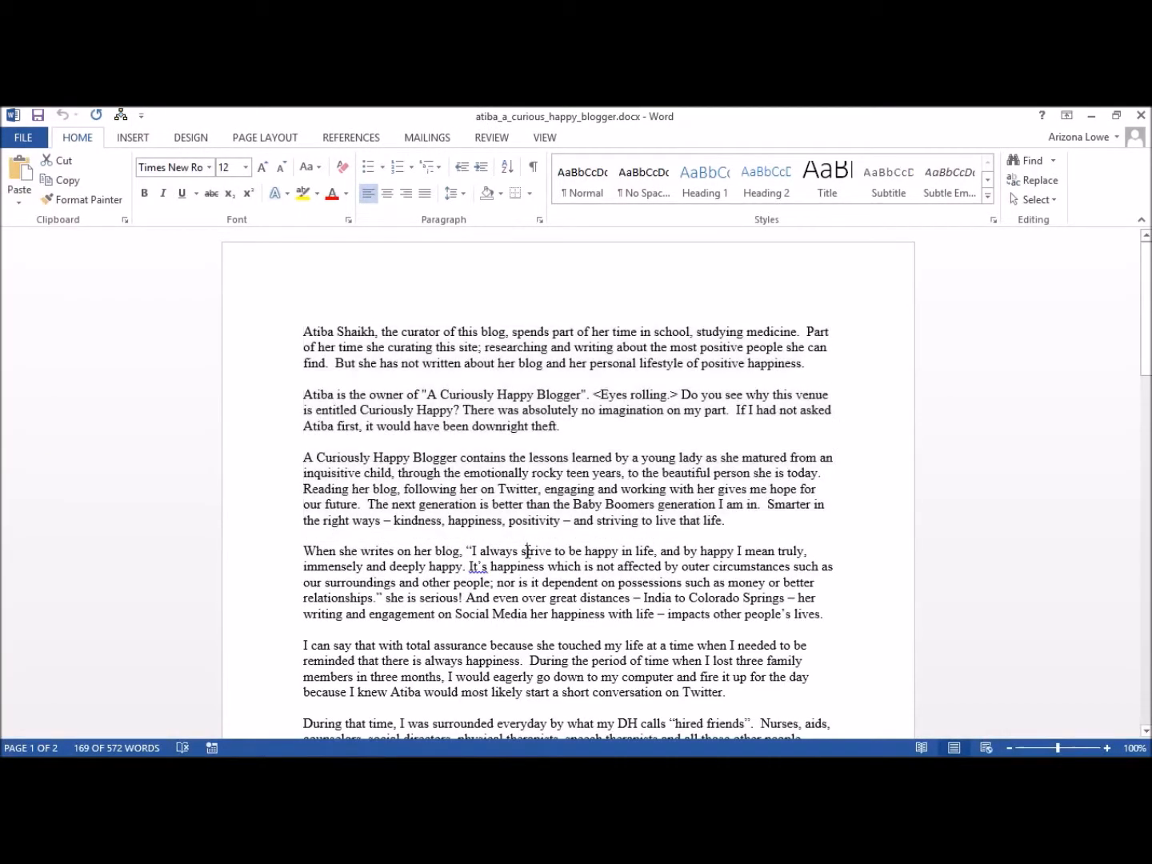
{"action": "left_click_drag", "start_coordinate": [303, 551], "coordinate": [424, 589]}
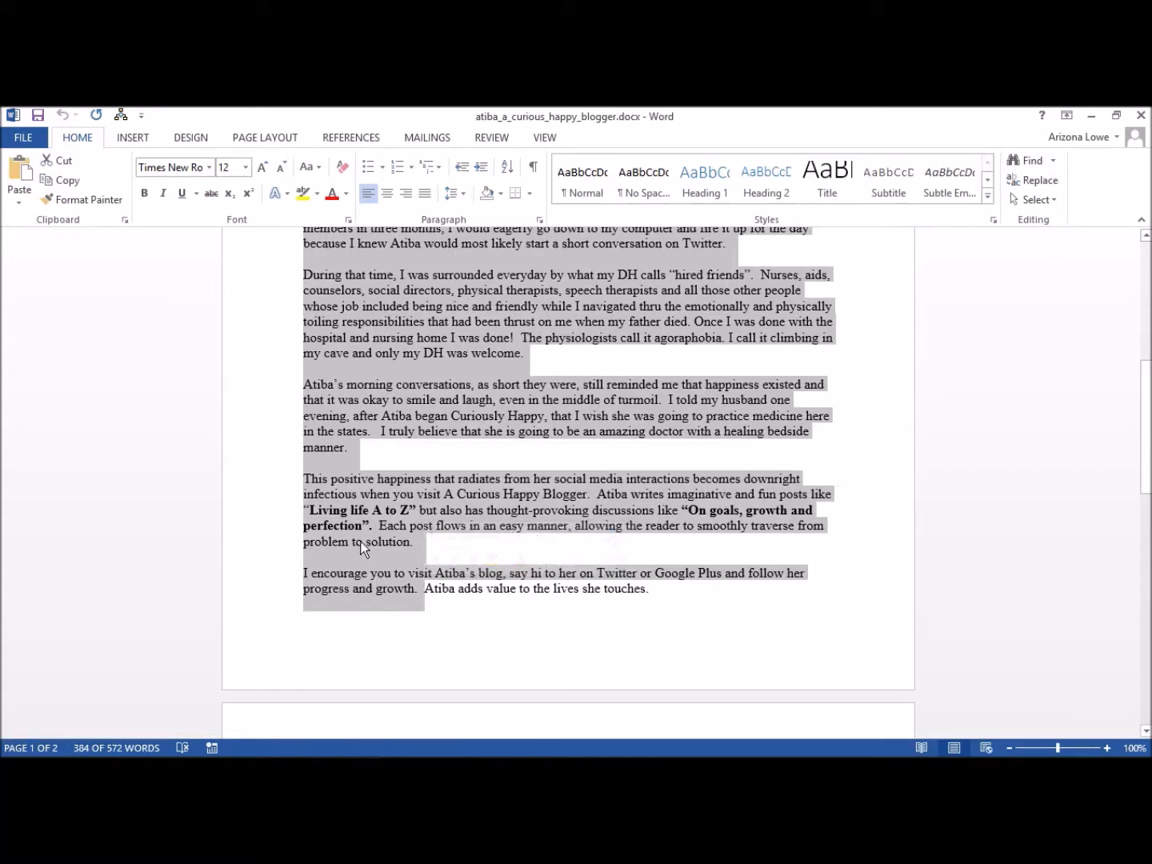
{"action": "right_click", "coordinate": [361, 542]}
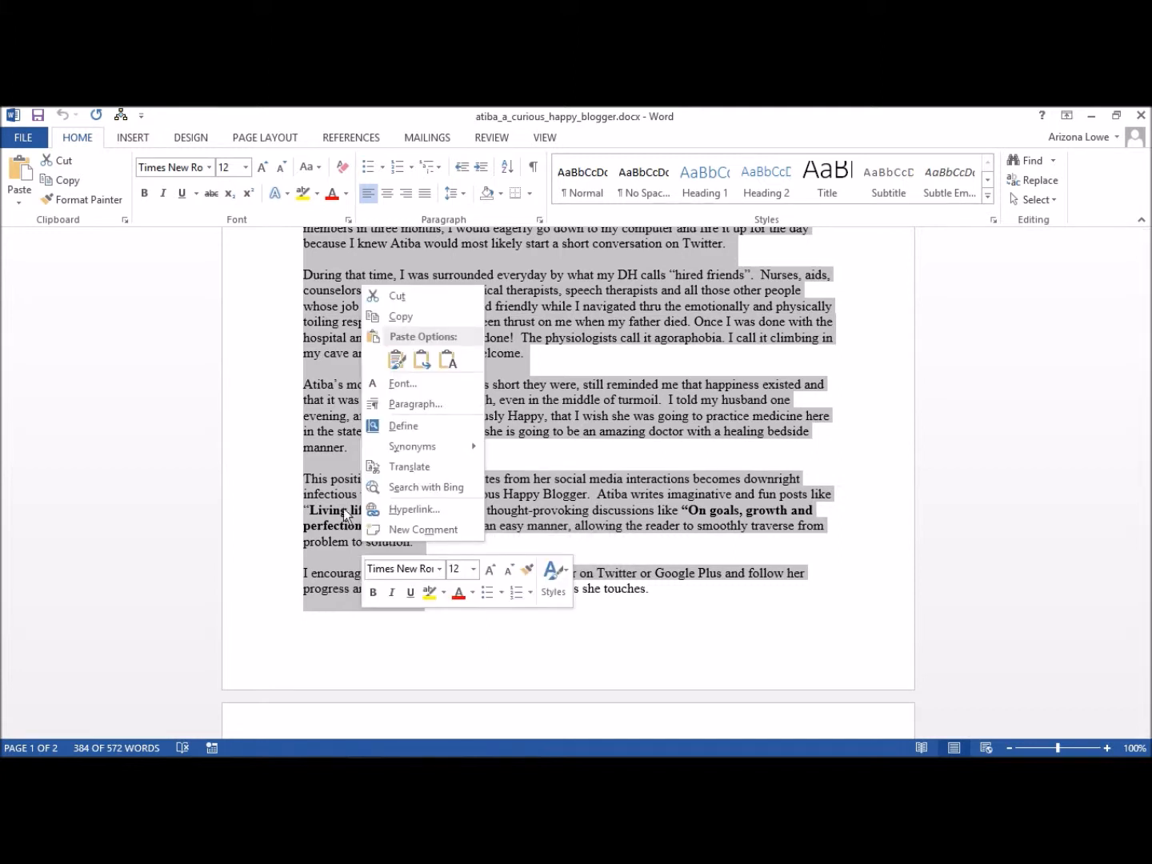
{"action": "left_click", "coordinate": [400, 323]}
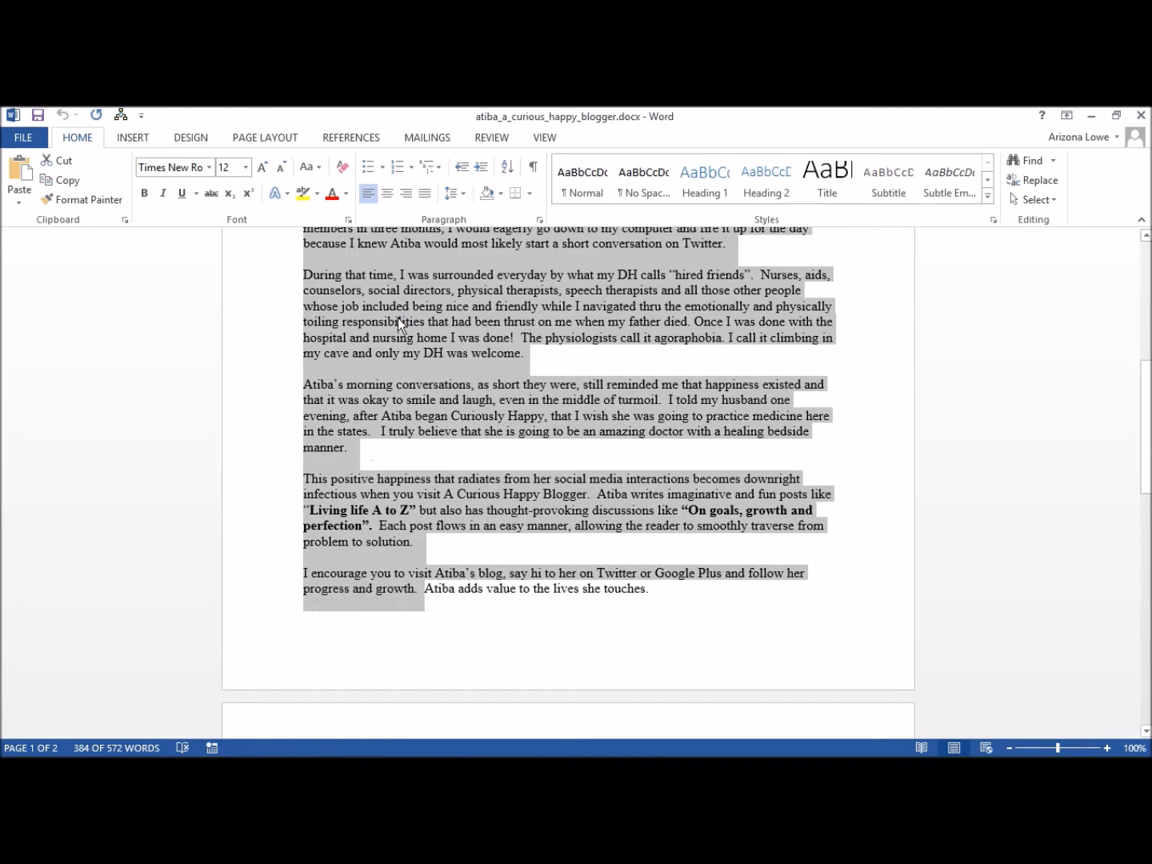
{"action": "right_click", "coordinate": [324, 346]}
{"action": "key", "text": "Escape"}
{"action": "right_click", "coordinate": [170, 346]}
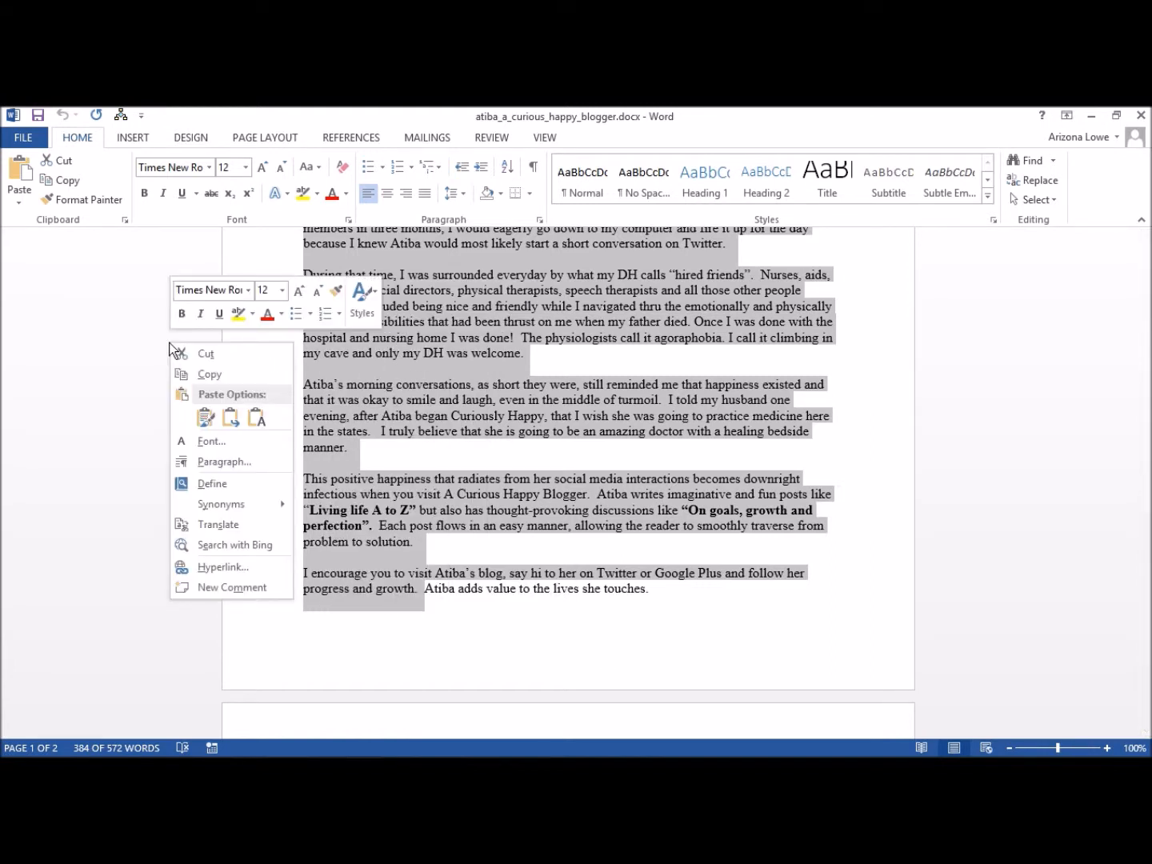
{"action": "left_click", "coordinate": [277, 659]}
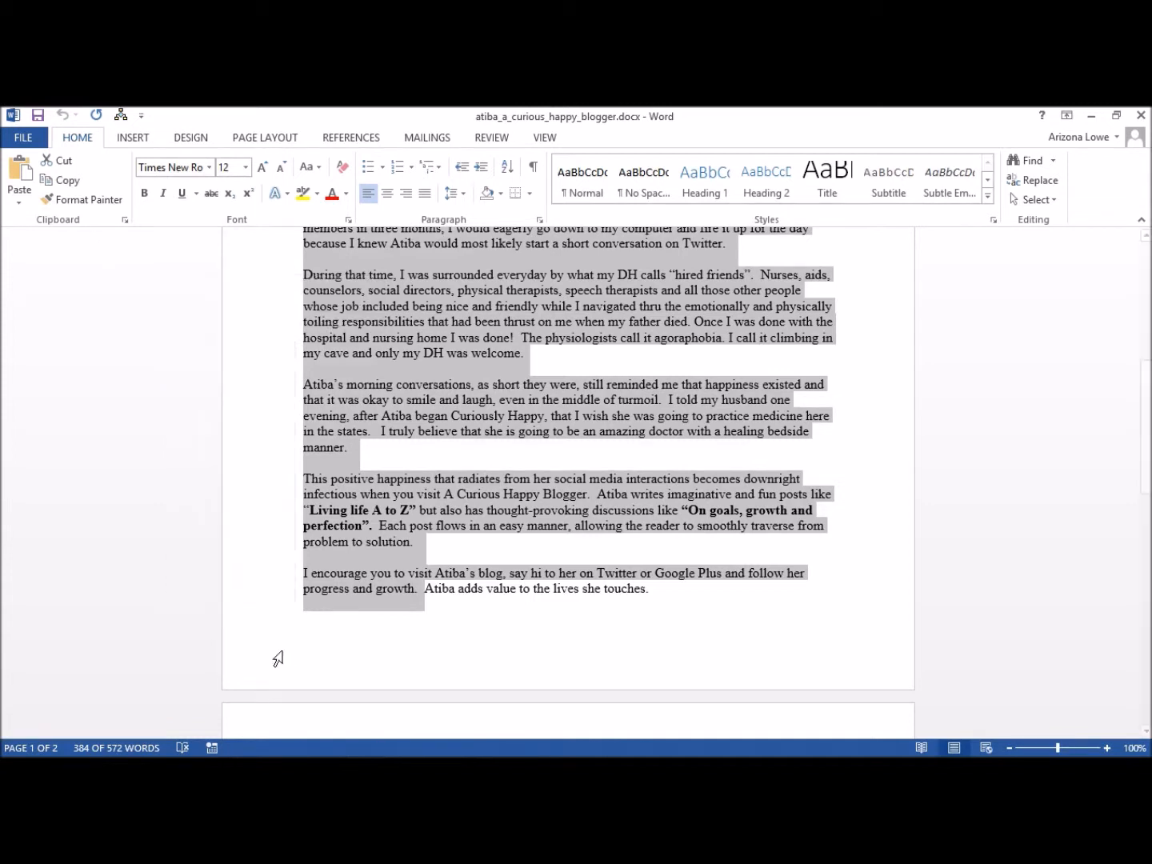
- Create another blank document and paste the remaining article text with source formatting kept
{"action": "left_click", "coordinate": [29, 140]}
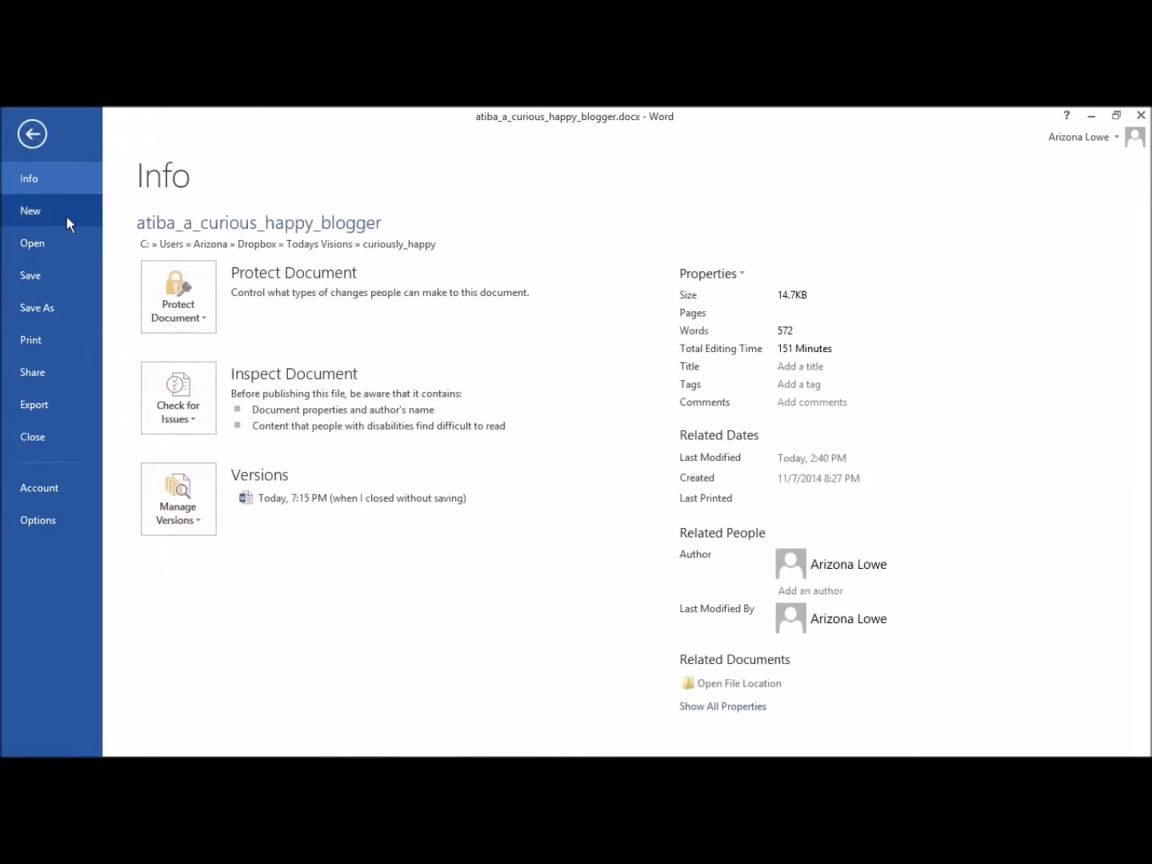
{"action": "left_click", "coordinate": [16, 213]}
{"action": "left_click", "coordinate": [238, 360]}
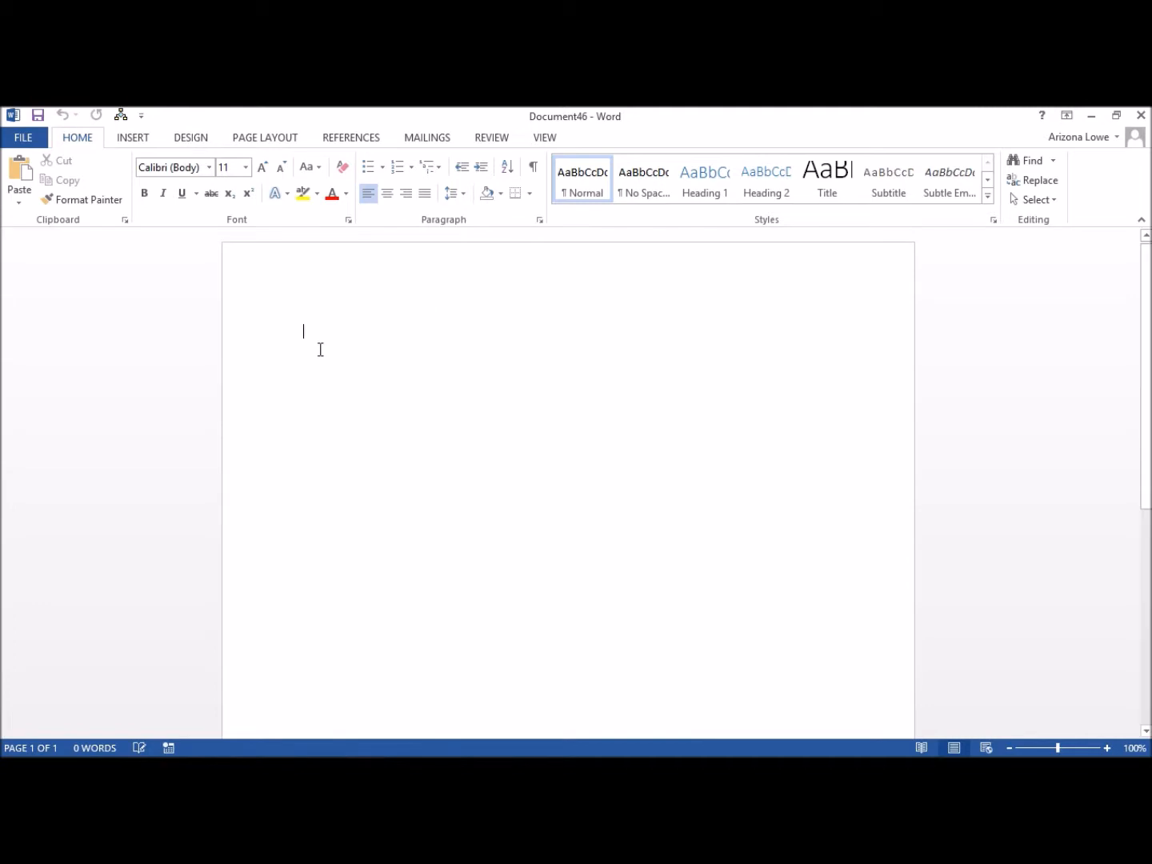
{"action": "right_click", "coordinate": [321, 349]}
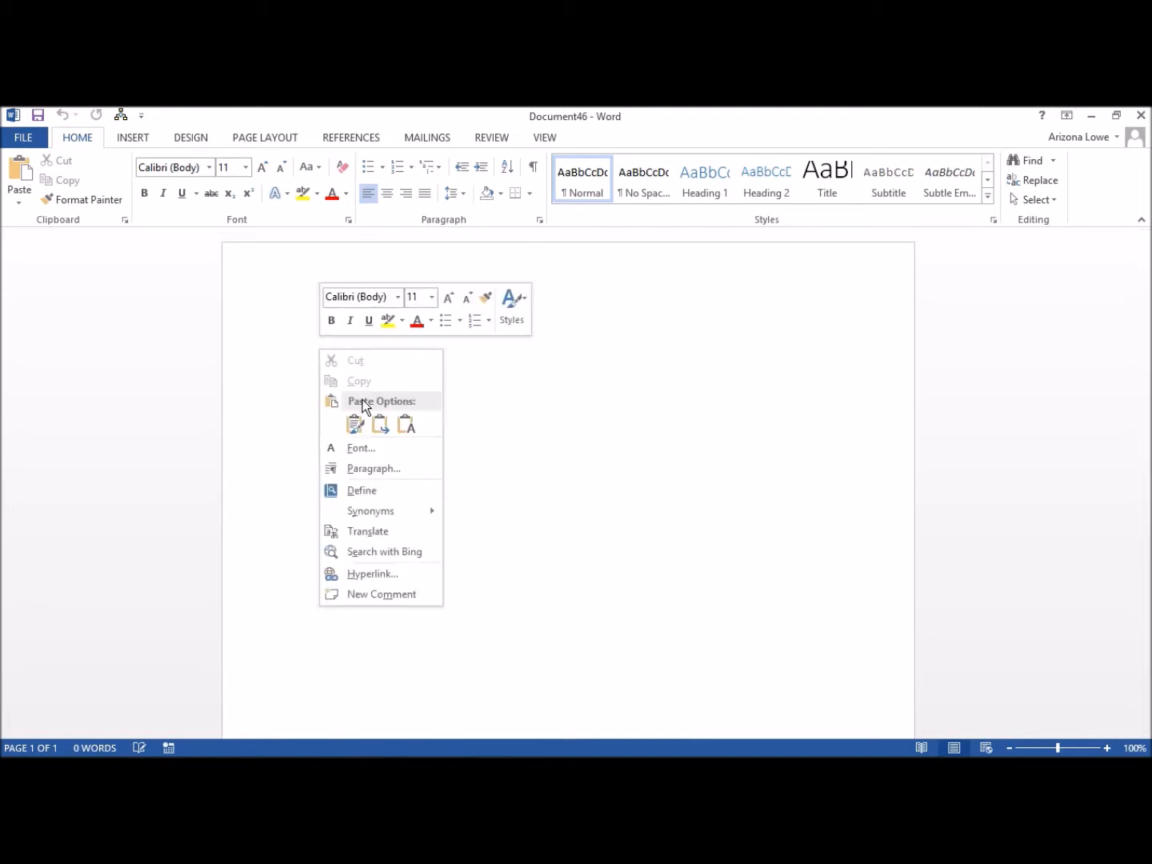
{"action": "left_click", "coordinate": [356, 426]}
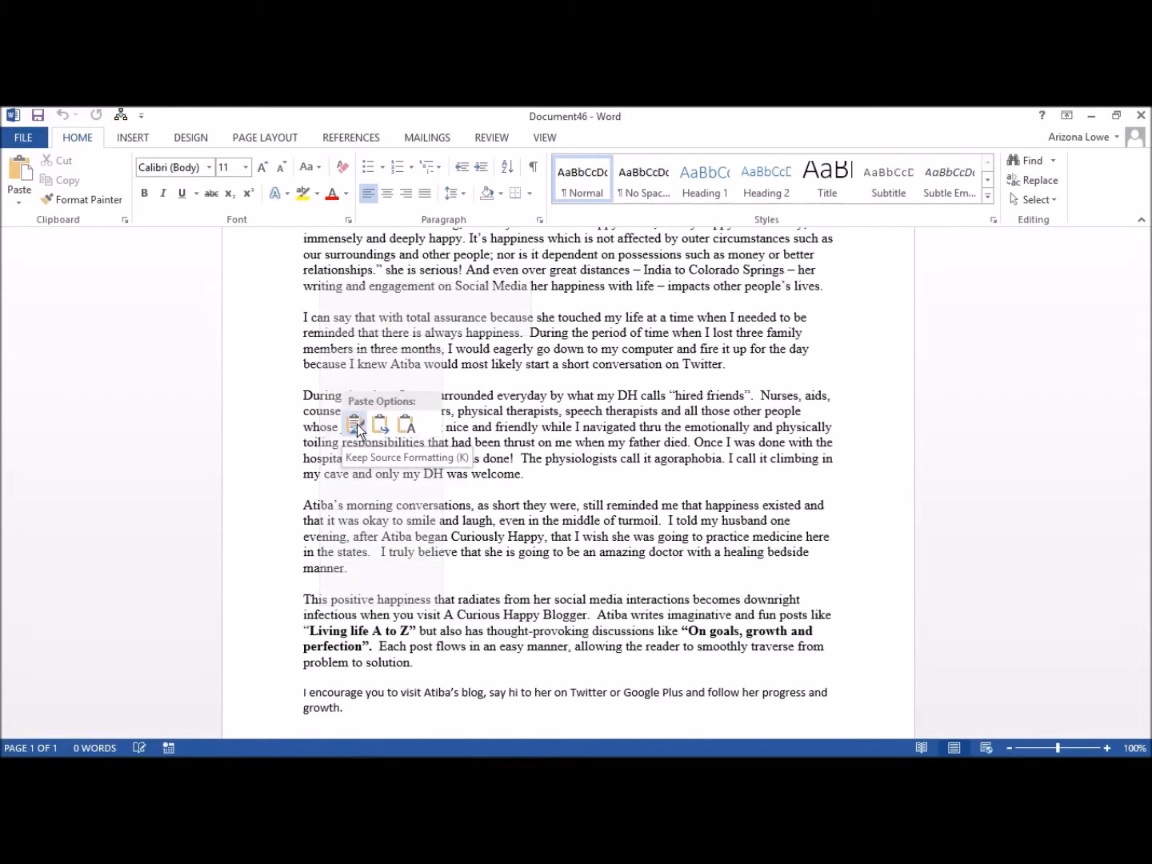
{"action": "left_click", "coordinate": [356, 426]}
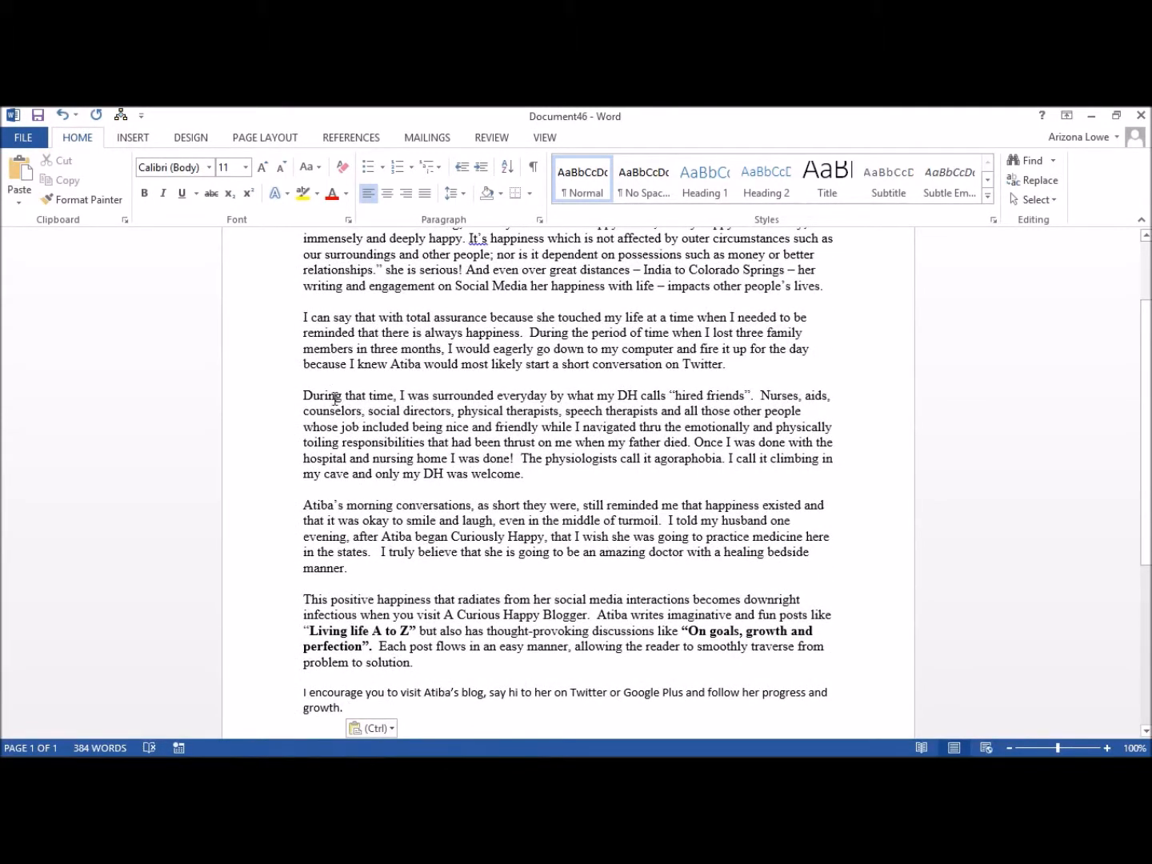
- Save the document as test_two in the testing folder and close it
{"action": "left_click", "coordinate": [14, 138]}
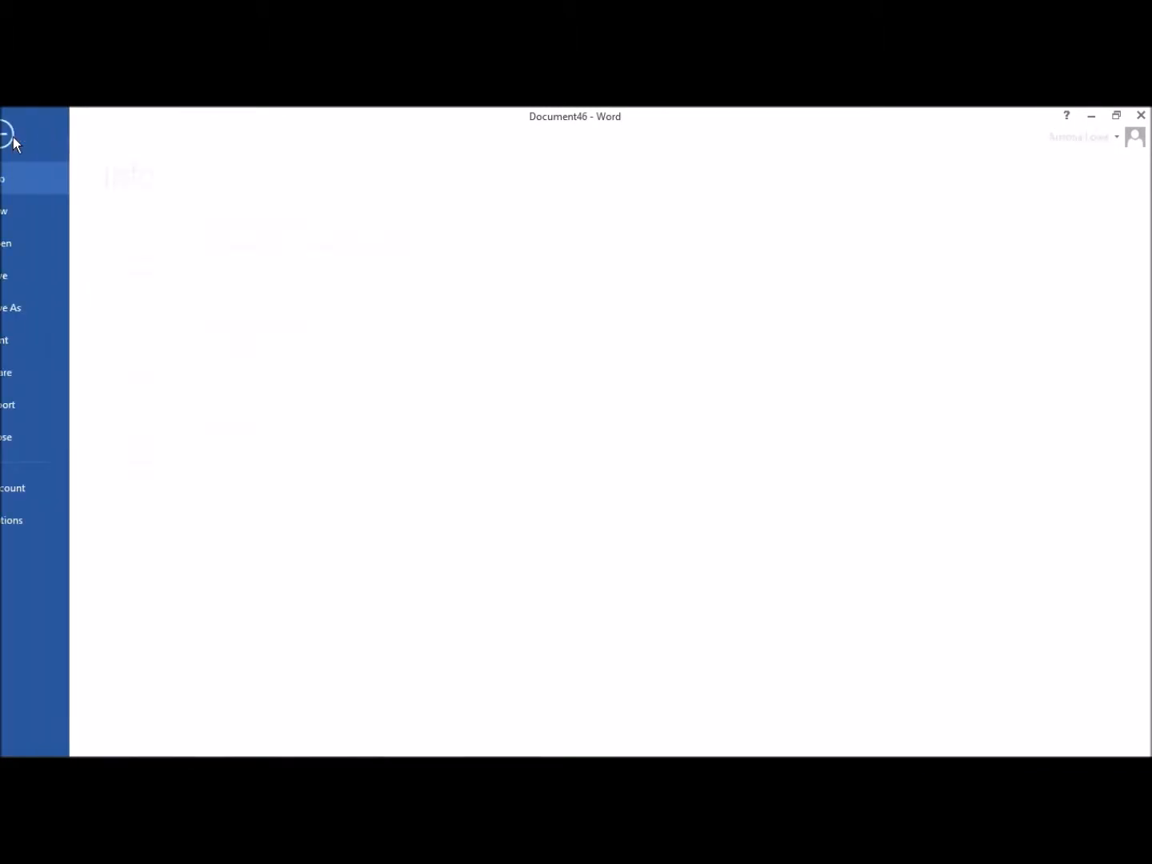
{"action": "left_click", "coordinate": [40, 311]}
{"action": "left_click", "coordinate": [465, 358]}
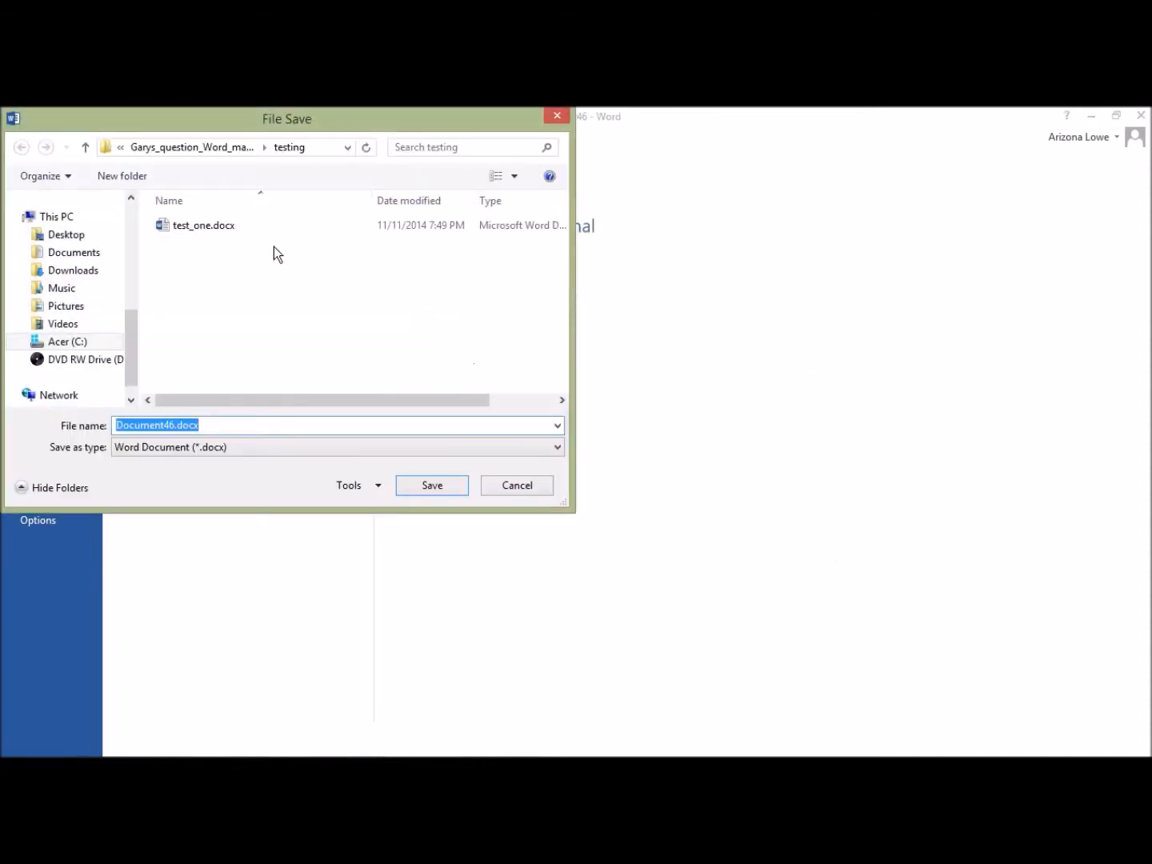
{"action": "type", "text": "test_two"}
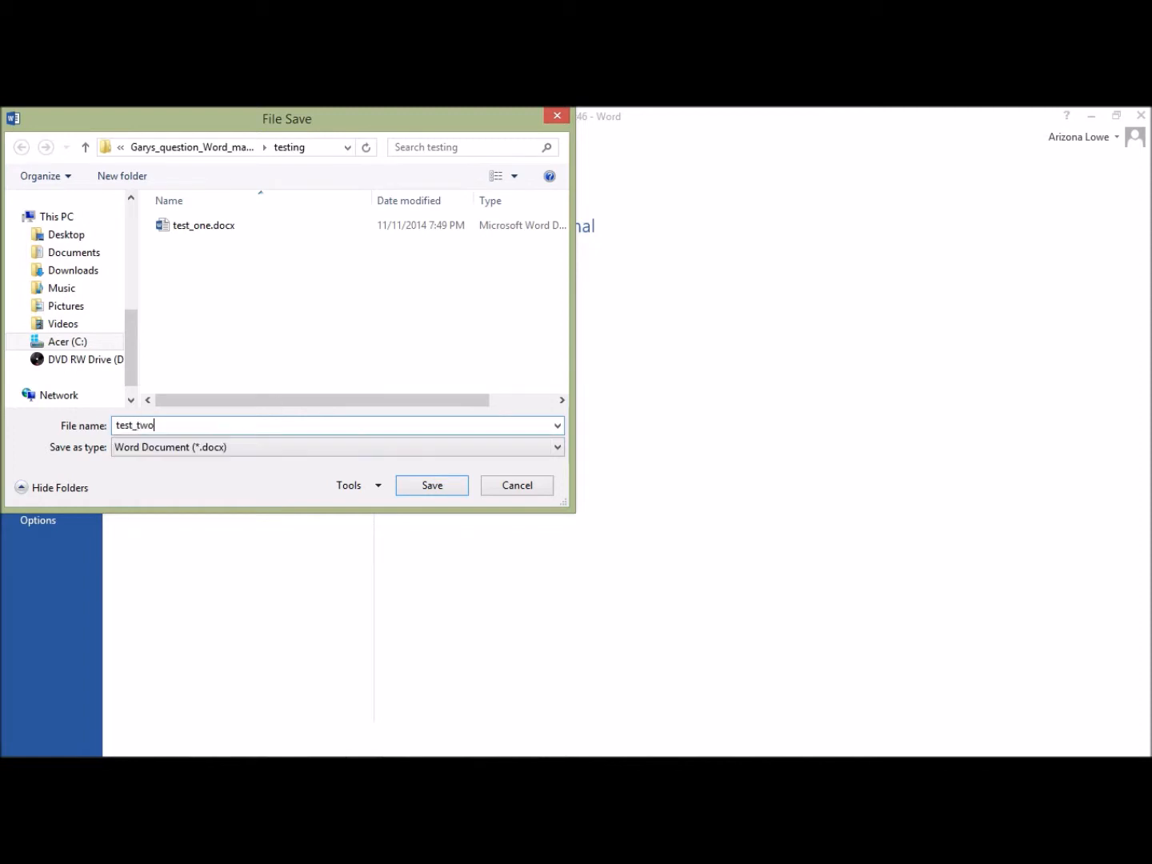
{"action": "left_click", "coordinate": [422, 483]}
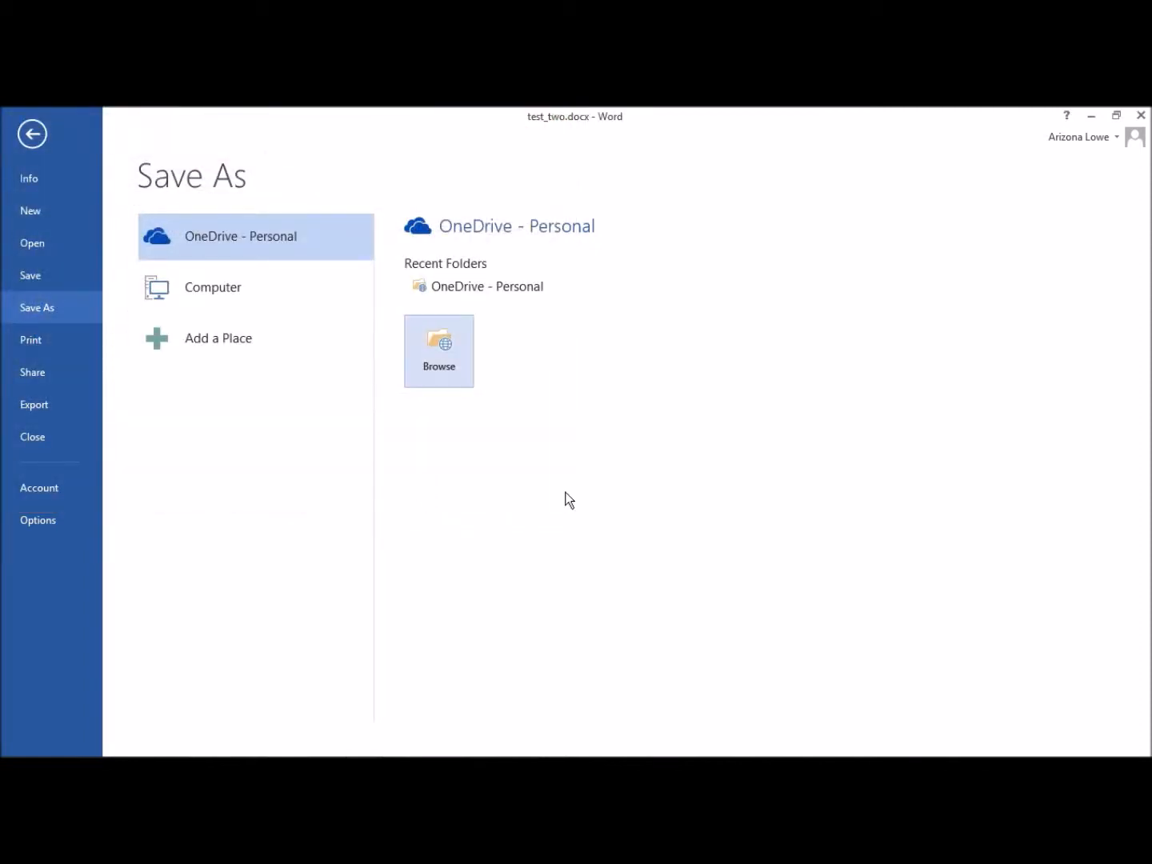
{"action": "left_click", "coordinate": [26, 439]}
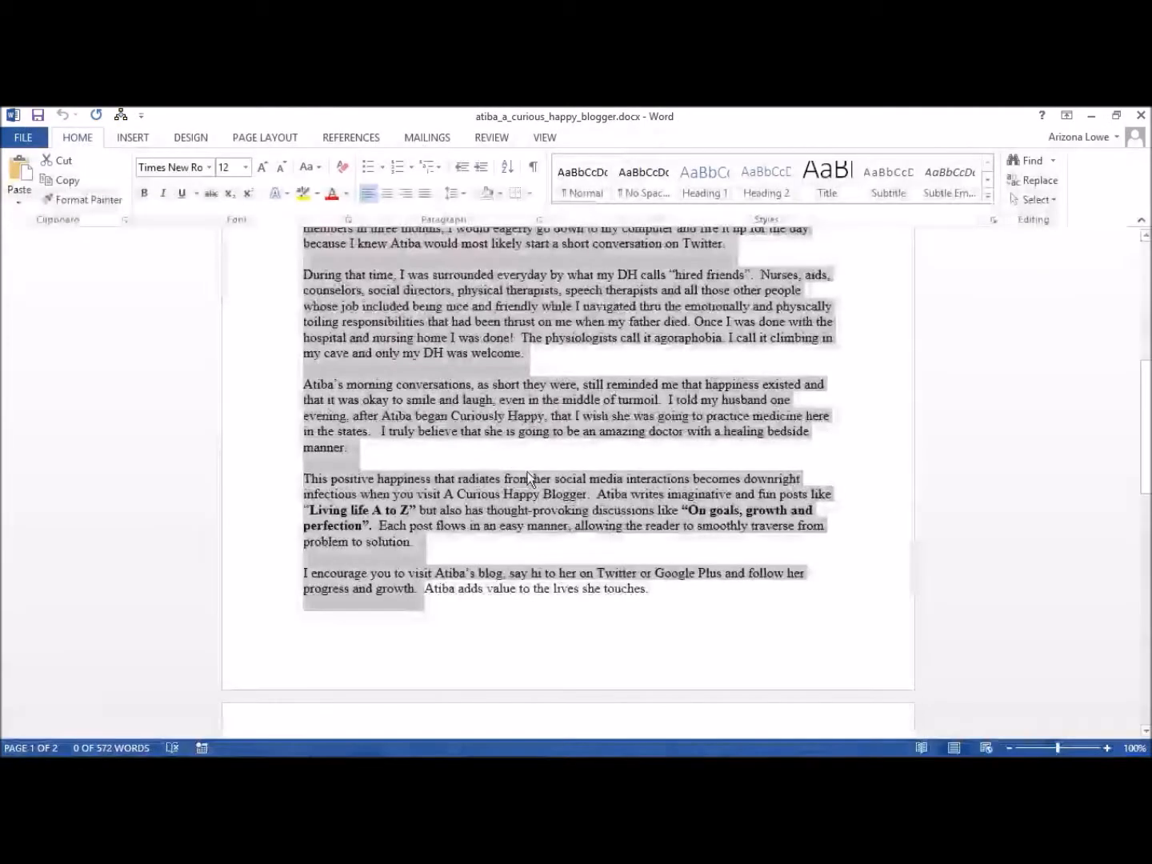
- Copy only the article's closing sentence after "progress and growth." and paste it into a new blank document
{"action": "left_click", "coordinate": [684, 595]}
{"action": "left_click_drag", "start_coordinate": [650, 592], "coordinate": [436, 600]}
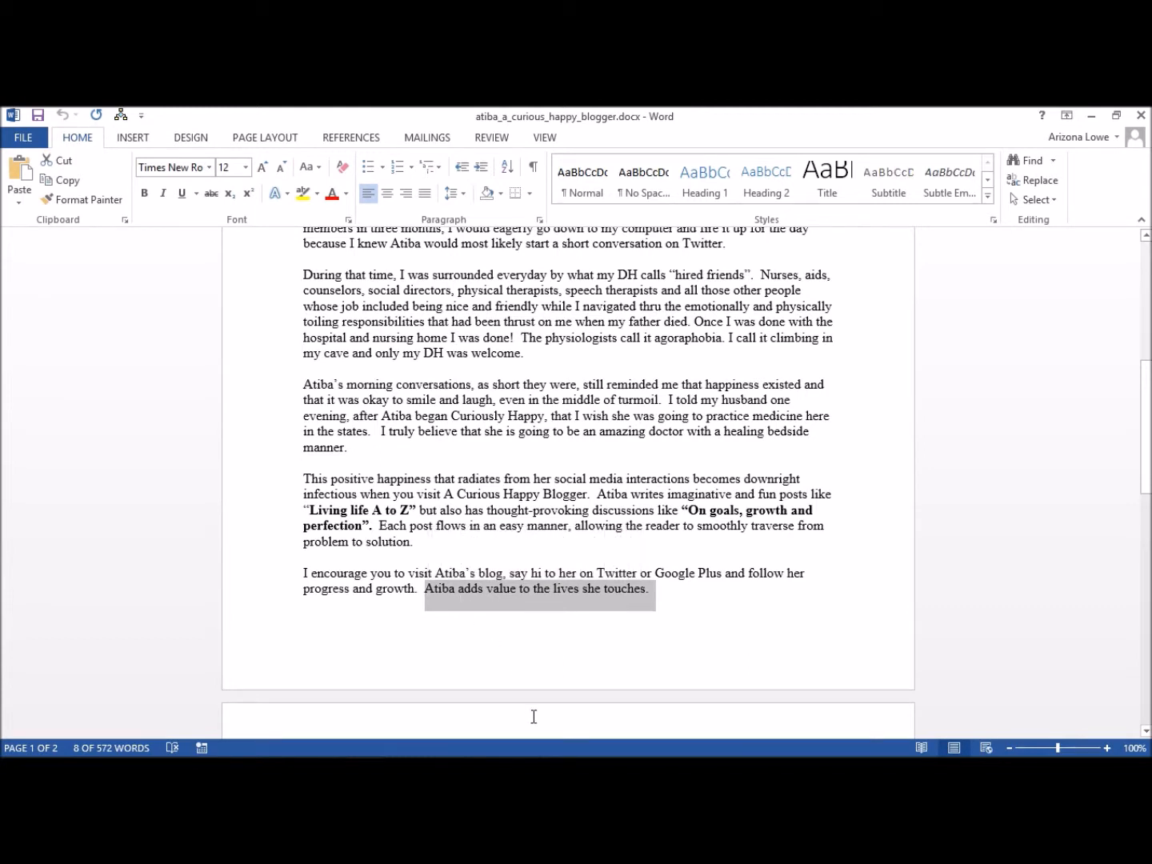
{"action": "key", "text": "ctrl+c"}
{"action": "key", "text": "ctrl+n"}
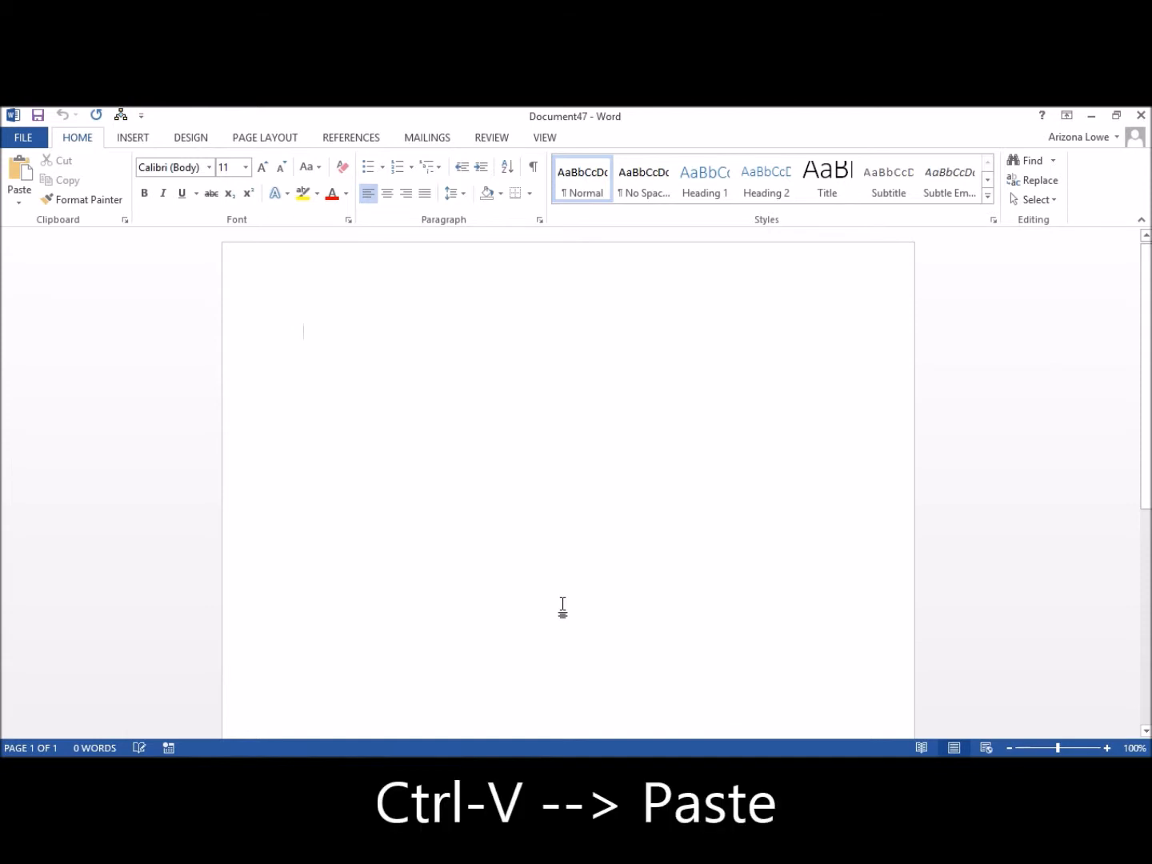
{"action": "key", "text": "ctrl+v"}
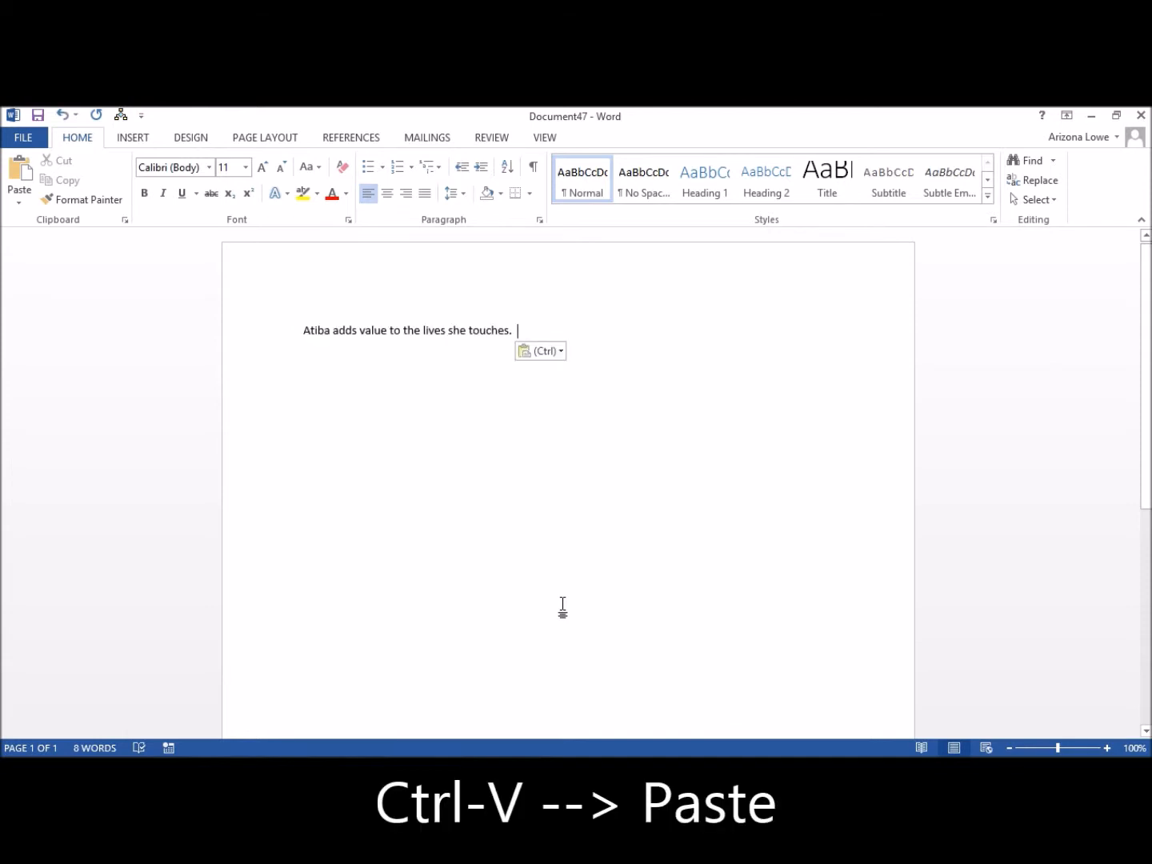
- Save the closing-sentence document as test_three in the testing folder
{"action": "key", "text": "ctrl+s"}
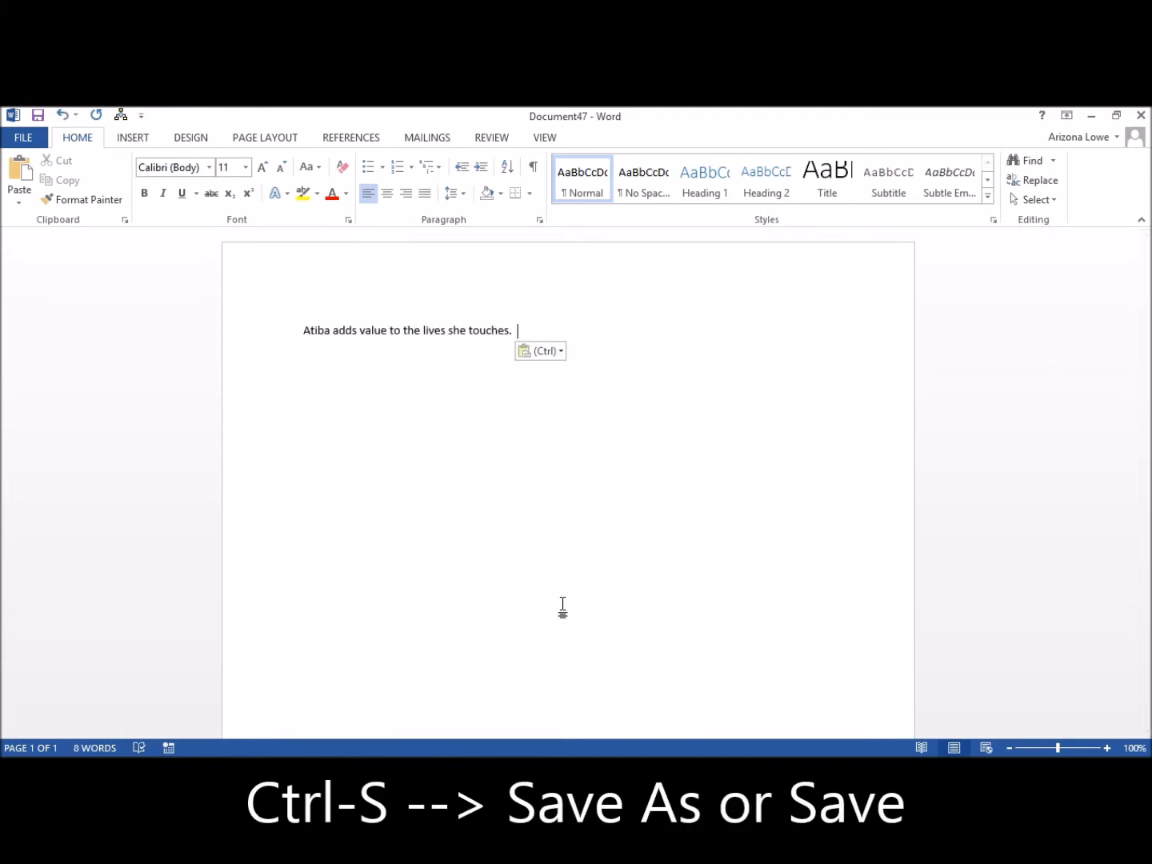
{"action": "left_click", "coordinate": [450, 364]}
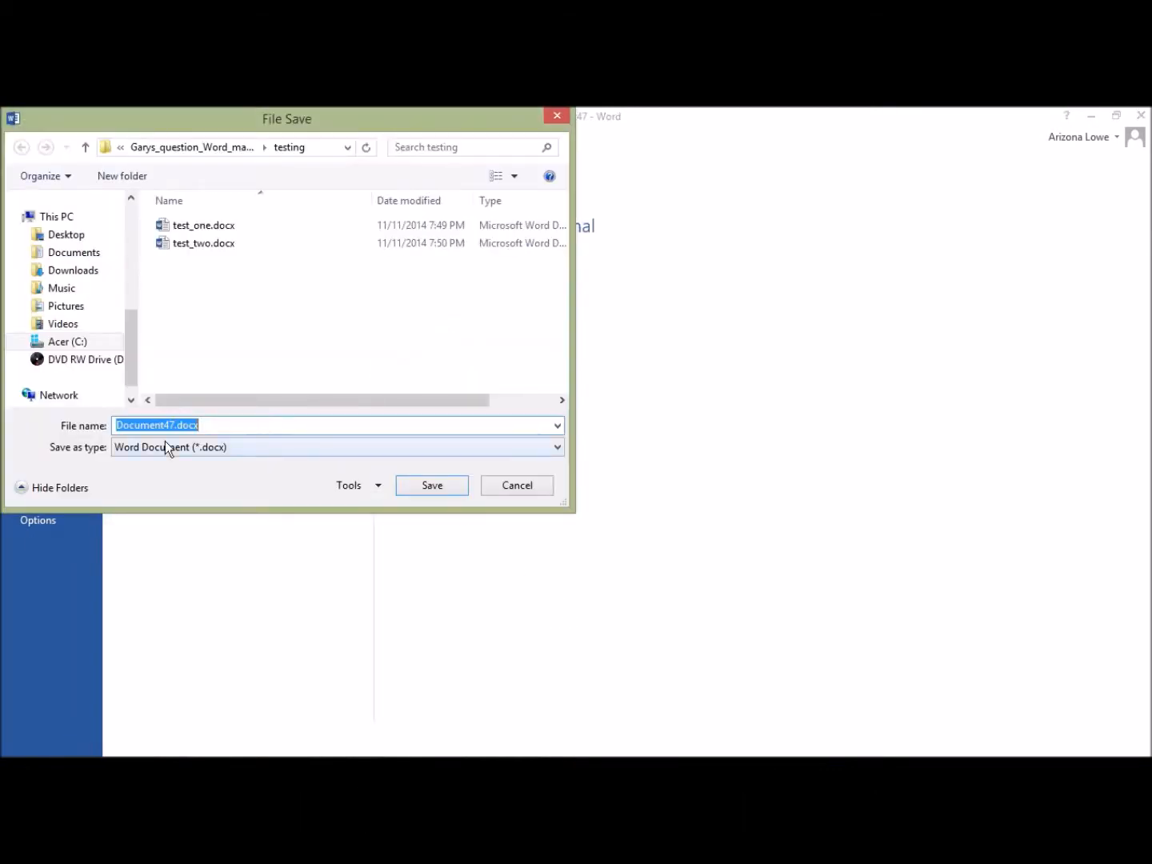
{"action": "type", "text": "test_three"}
{"action": "left_click", "coordinate": [433, 486]}
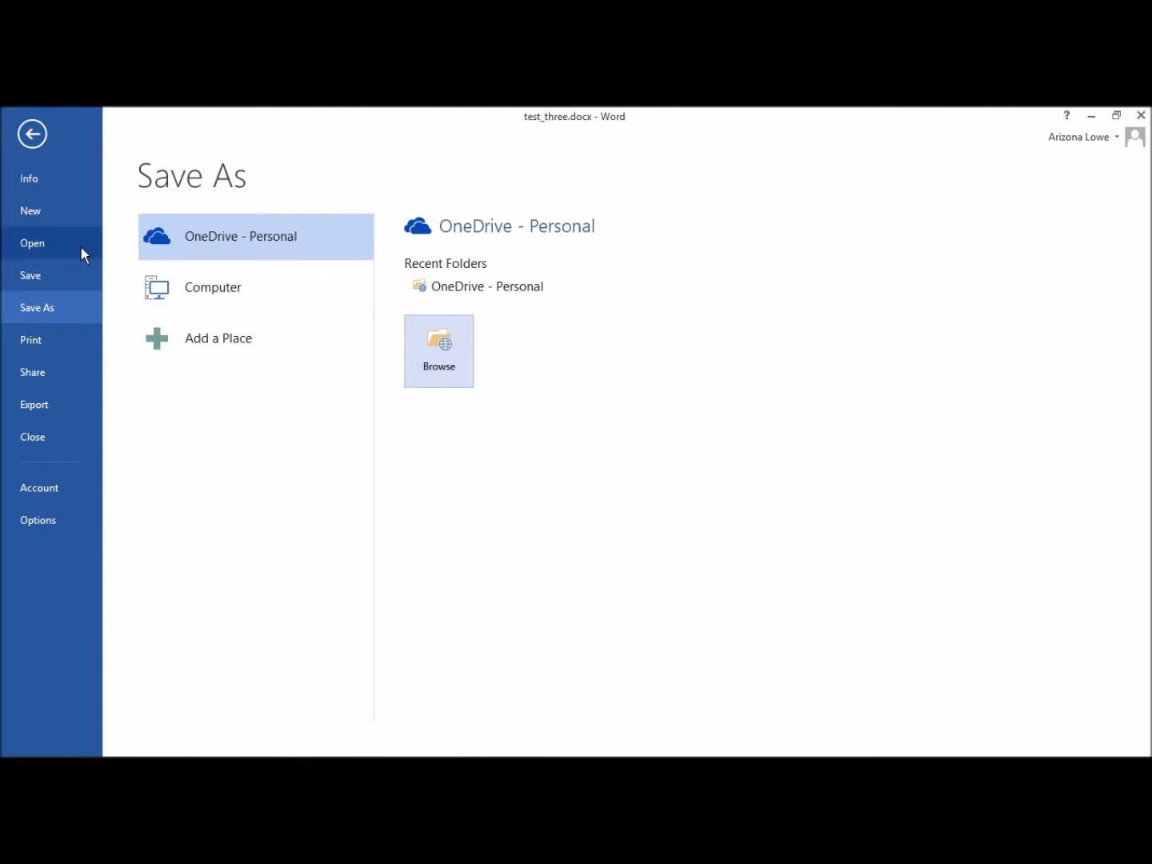
- Close the test_three document and the original article document
{"action": "left_click", "coordinate": [32, 133]}
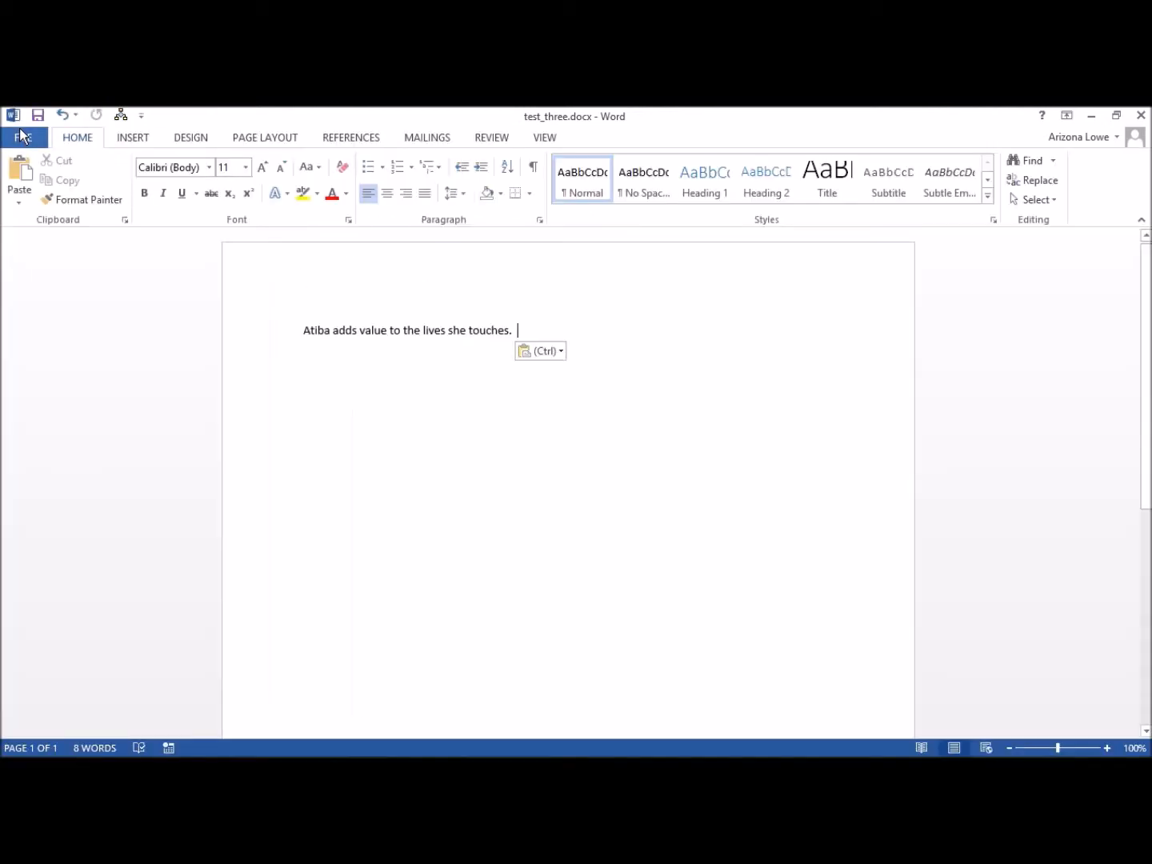
{"action": "left_click", "coordinate": [23, 137]}
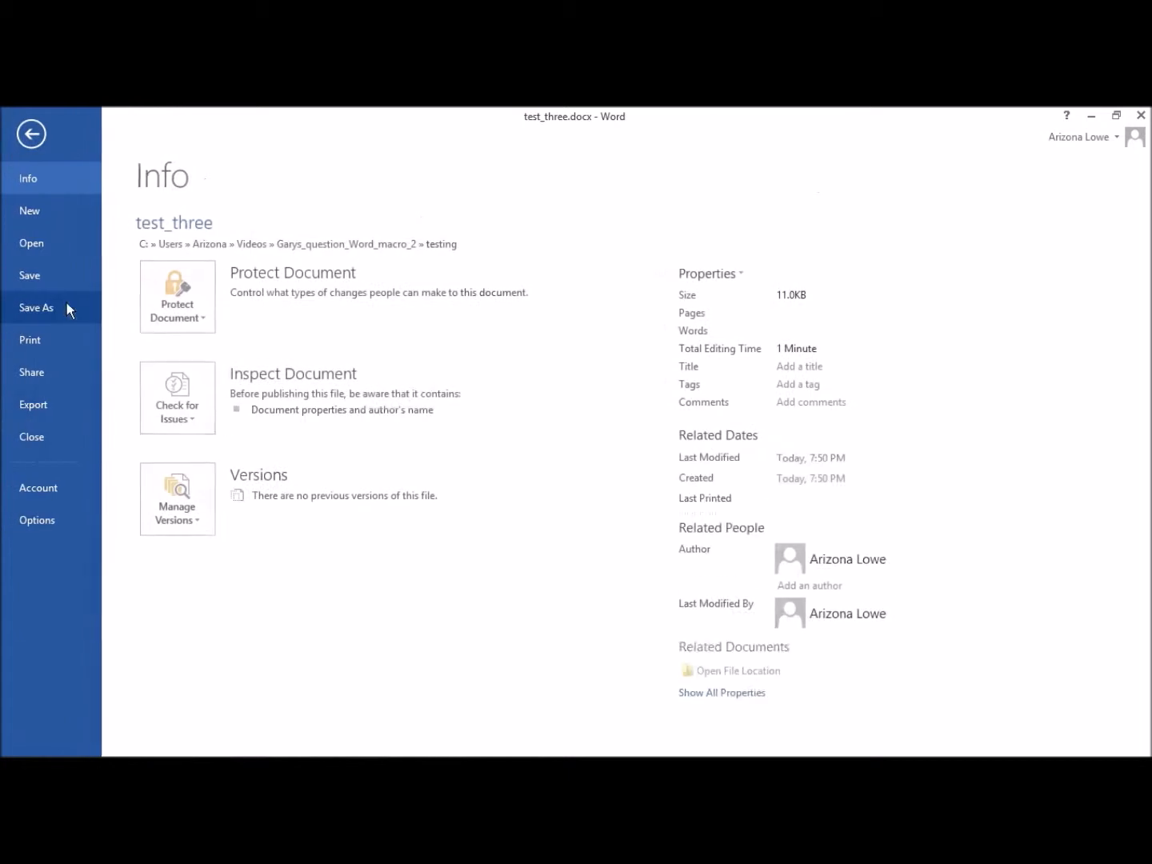
{"action": "left_click", "coordinate": [39, 441]}
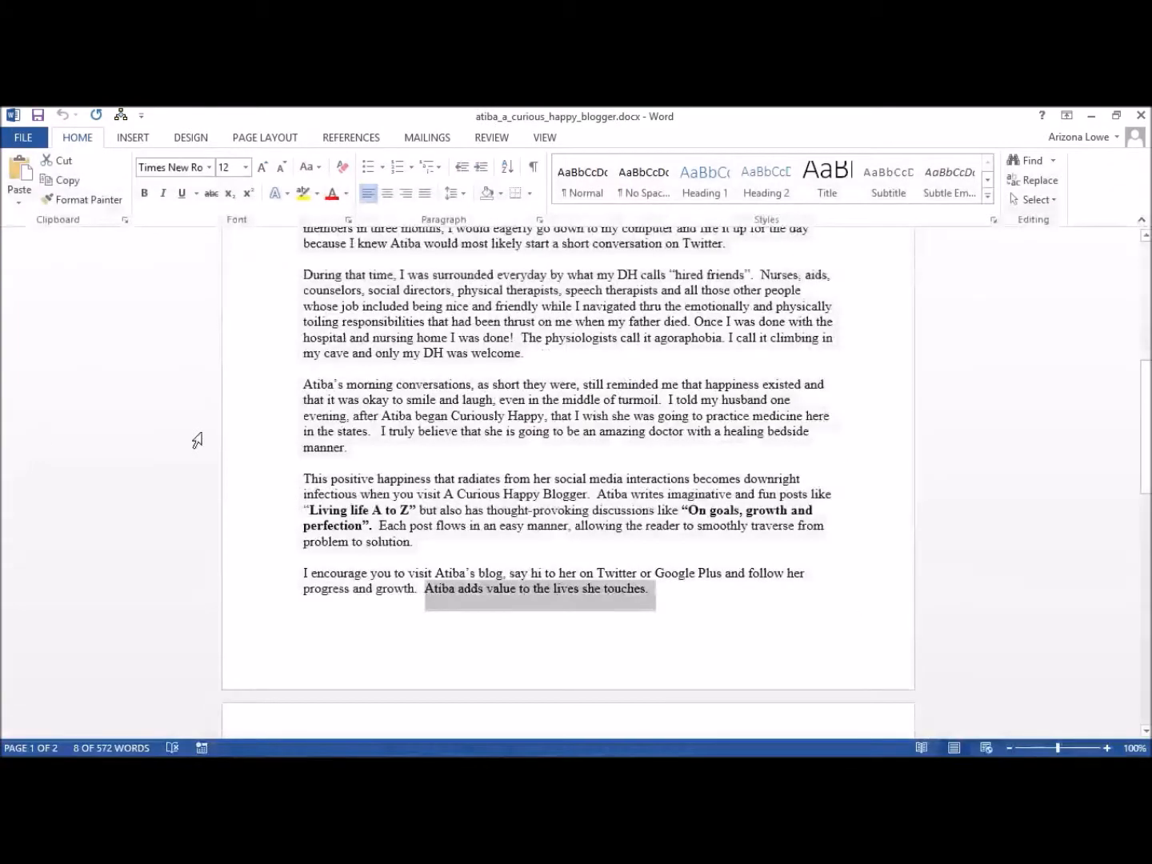
{"action": "left_click", "coordinate": [23, 137]}
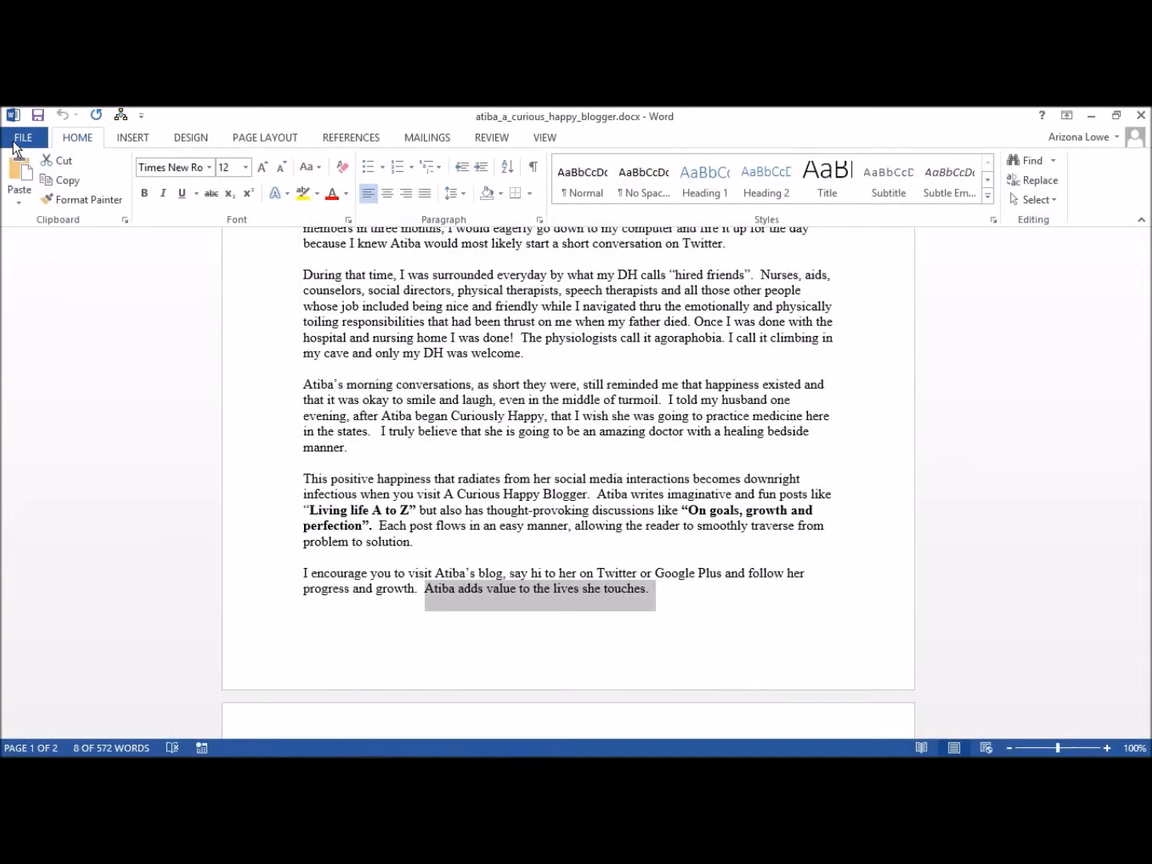
{"action": "left_click", "coordinate": [30, 435]}
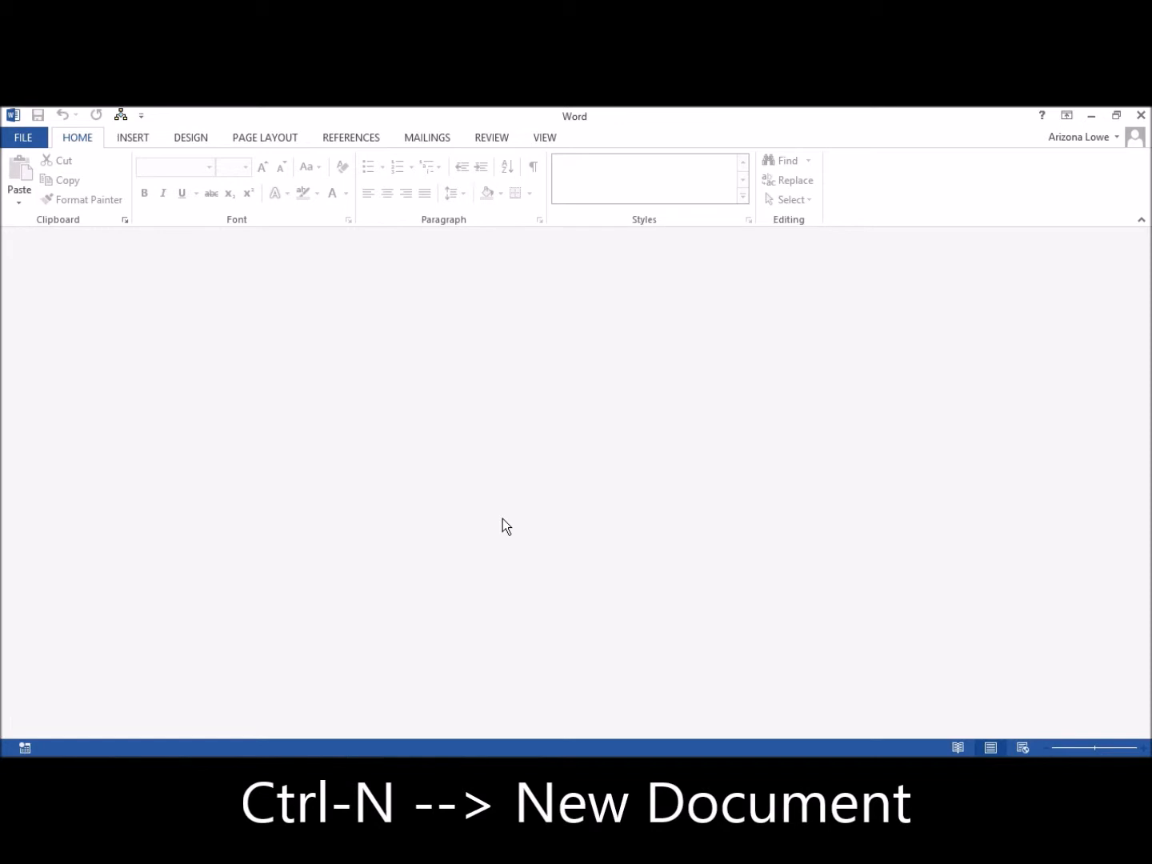
- In a new blank document, set up a macro recording named test_one with a description ending in "question answered text one"
{"action": "key", "text": "ctrl+n"}
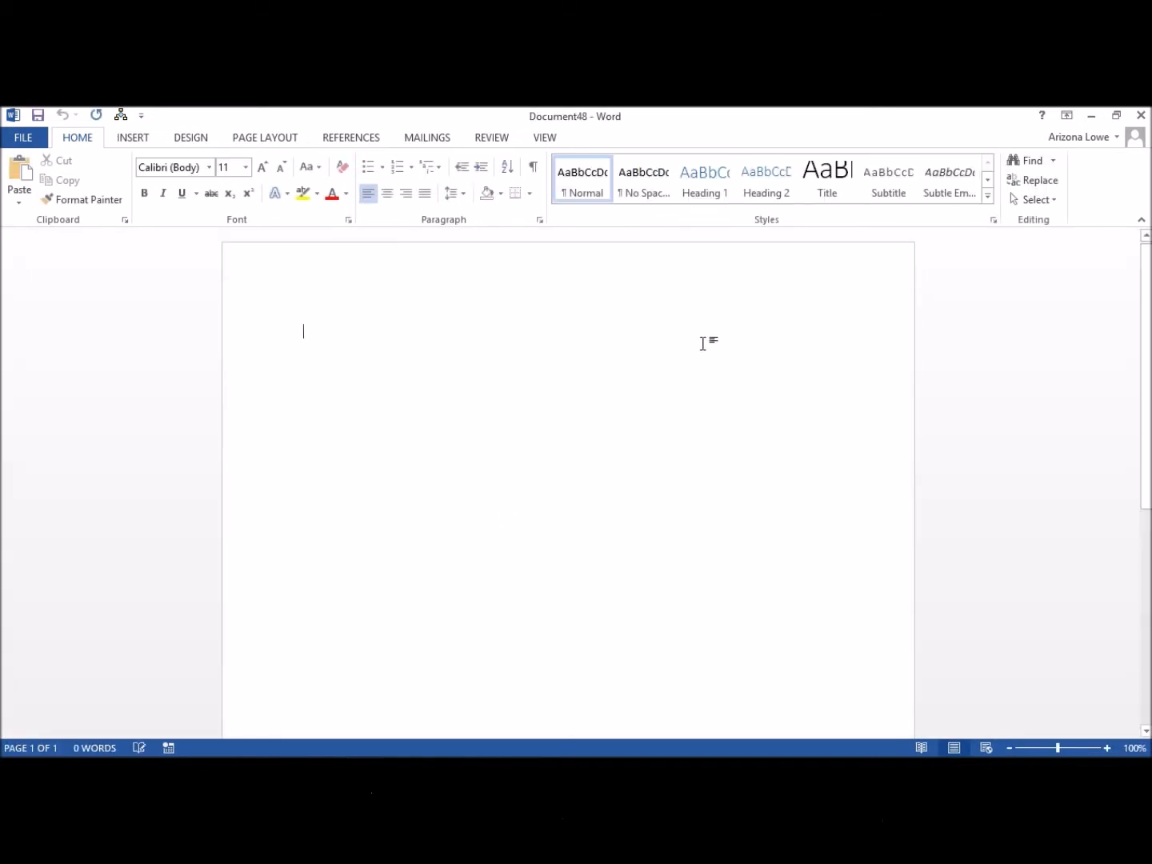
{"action": "left_click", "coordinate": [552, 139]}
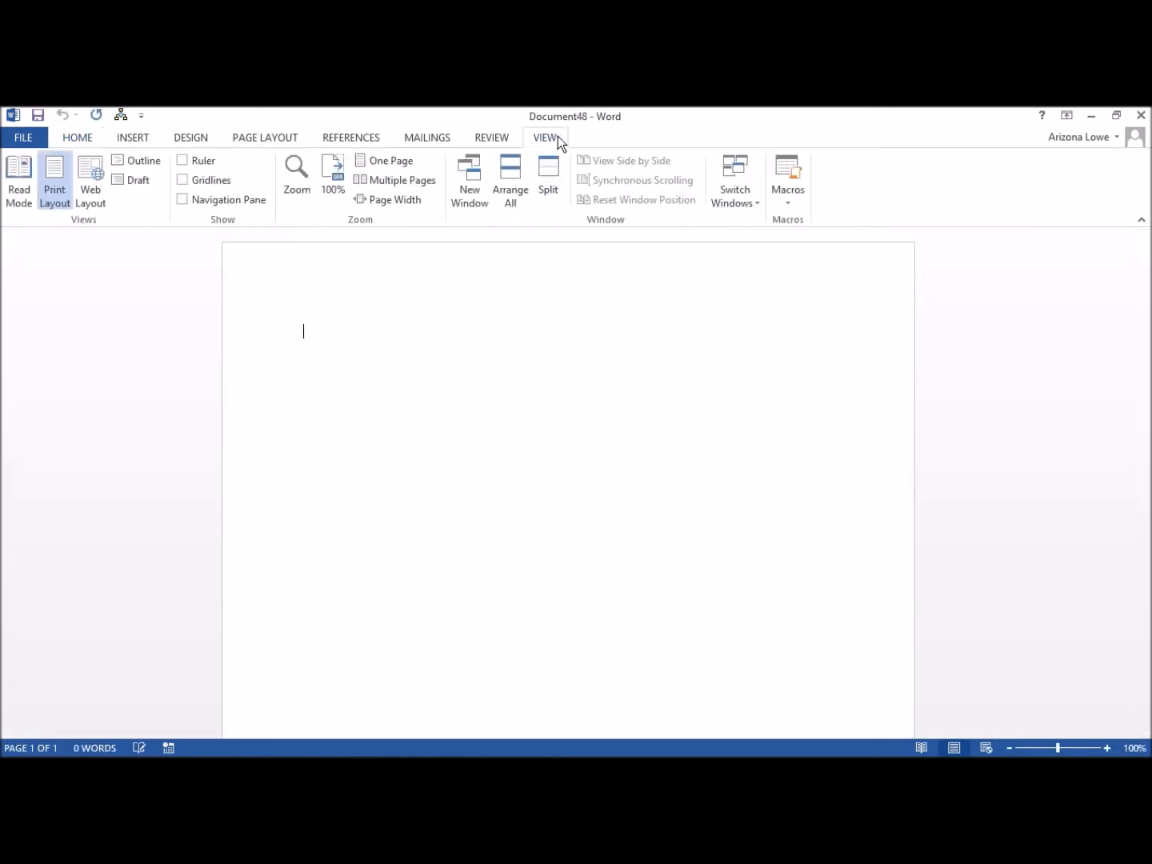
{"action": "left_click", "coordinate": [788, 208]}
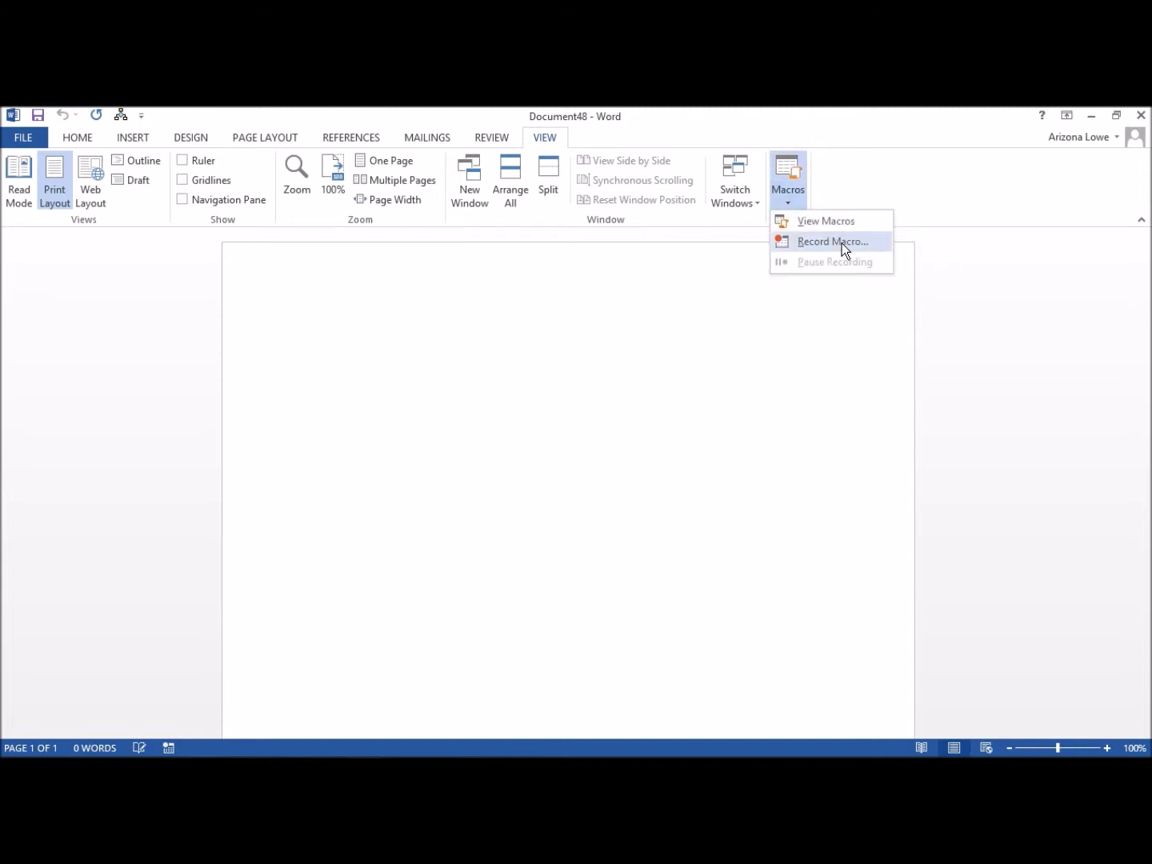
{"action": "left_click", "coordinate": [841, 243]}
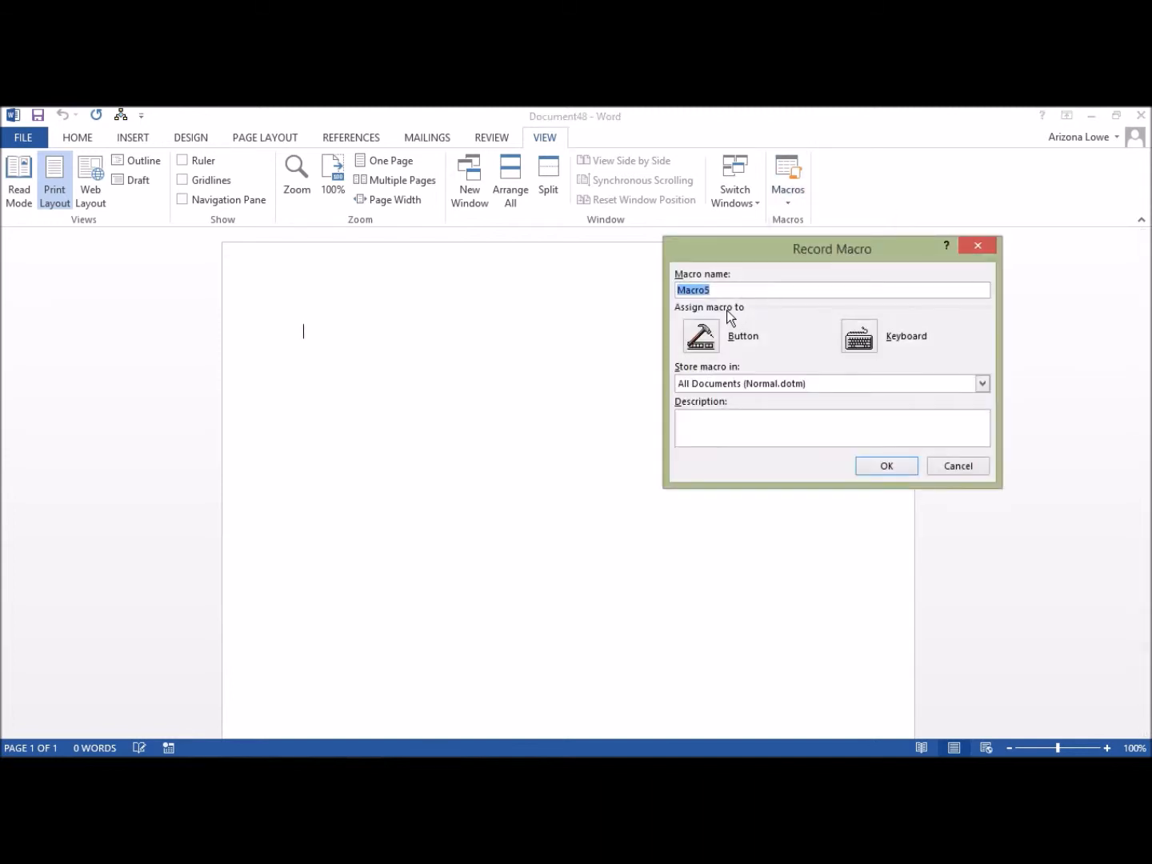
{"action": "type", "text": "test_one"}
{"action": "left_click", "coordinate": [728, 436]}
{"action": "type", "text": "Gary"}
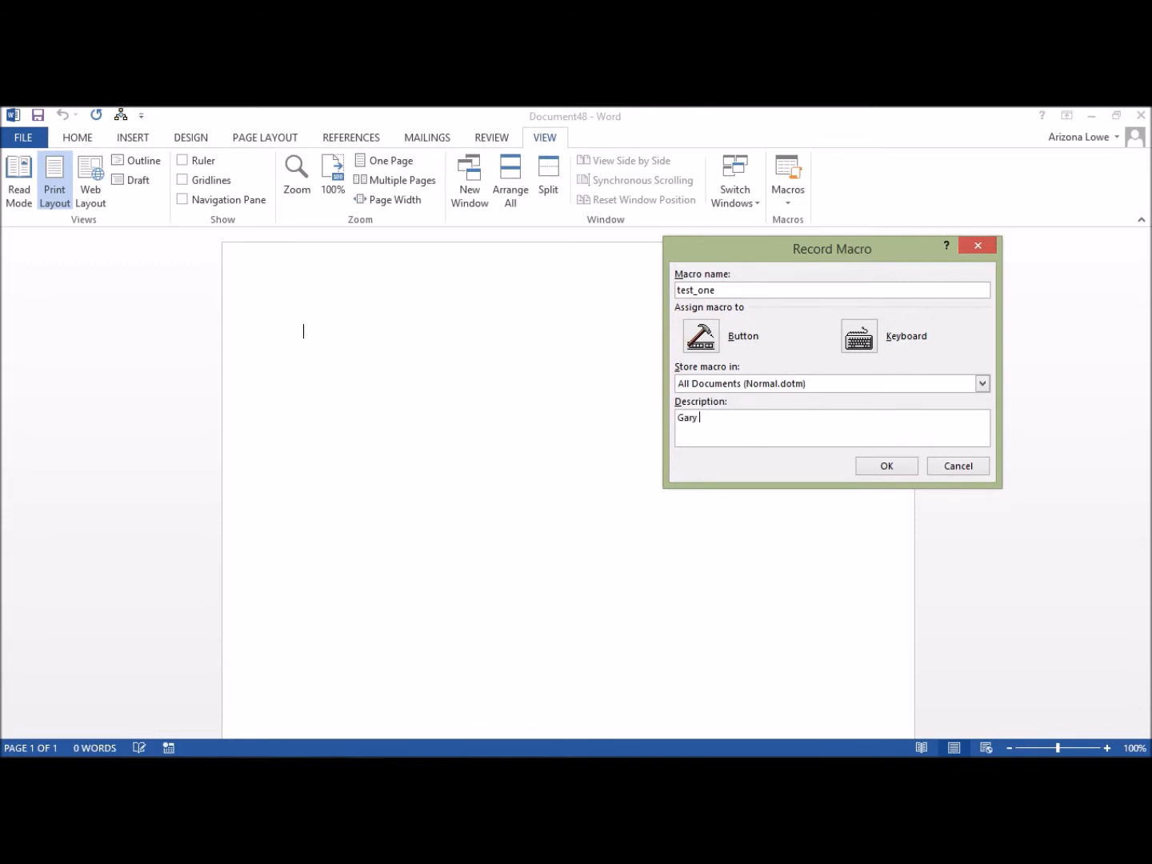
{"action": "type", "text": "'s question answered text one"}
- Switch the macro's storage location to Document48 and back to All Documents (Normal.dotm)
{"action": "left_click", "coordinate": [982, 385]}
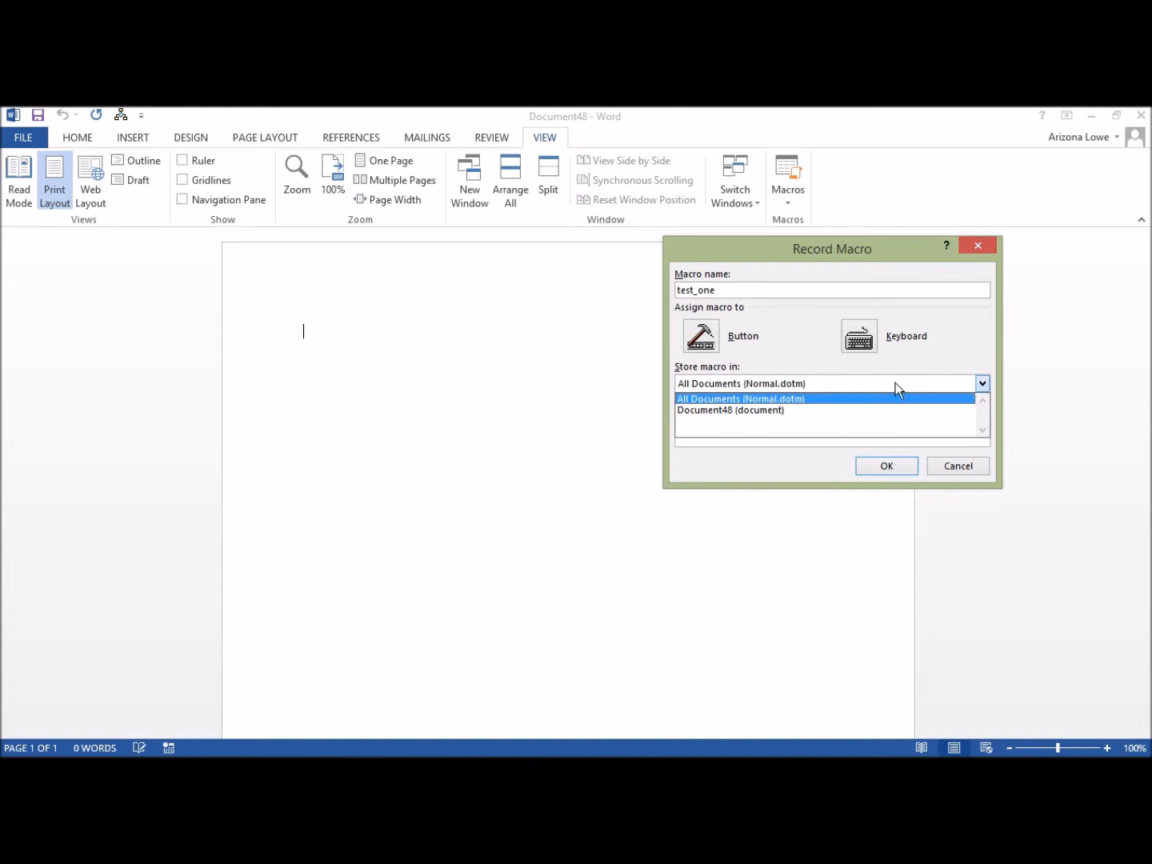
{"action": "left_click", "coordinate": [720, 409]}
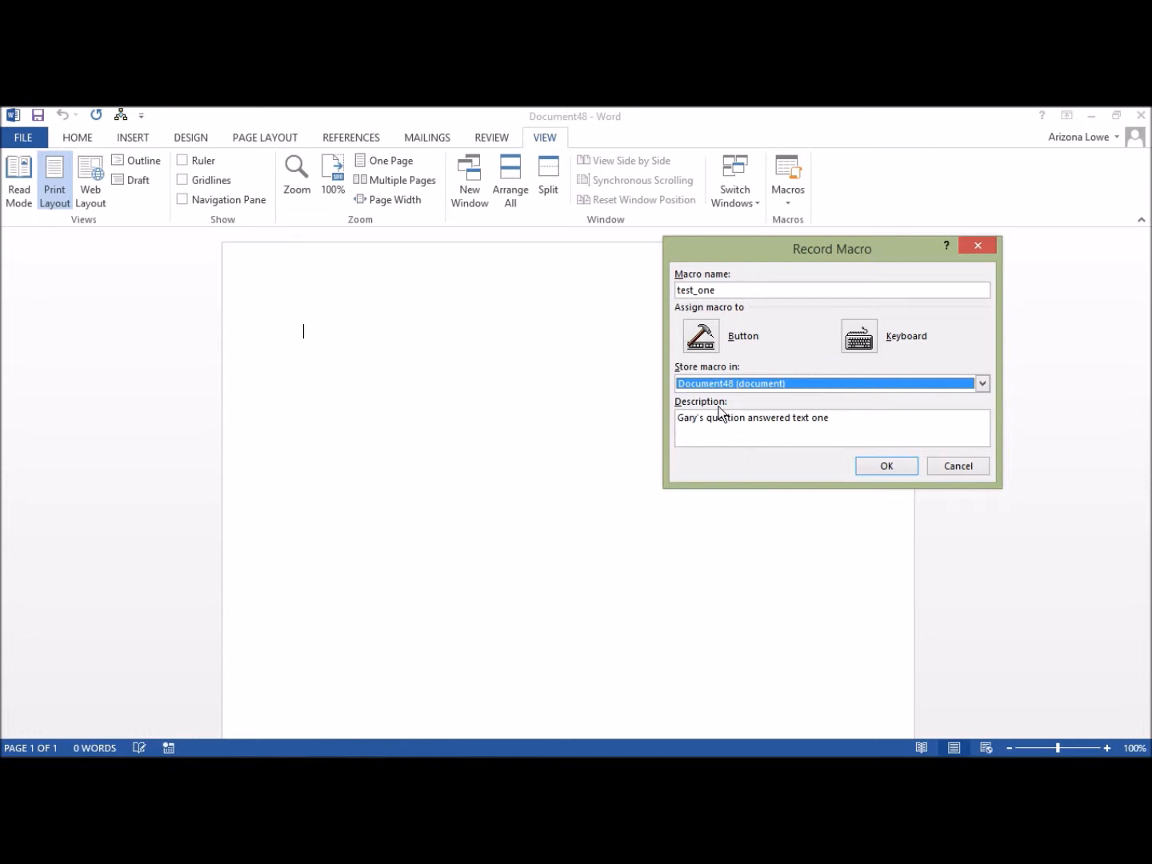
{"action": "left_click", "coordinate": [746, 383]}
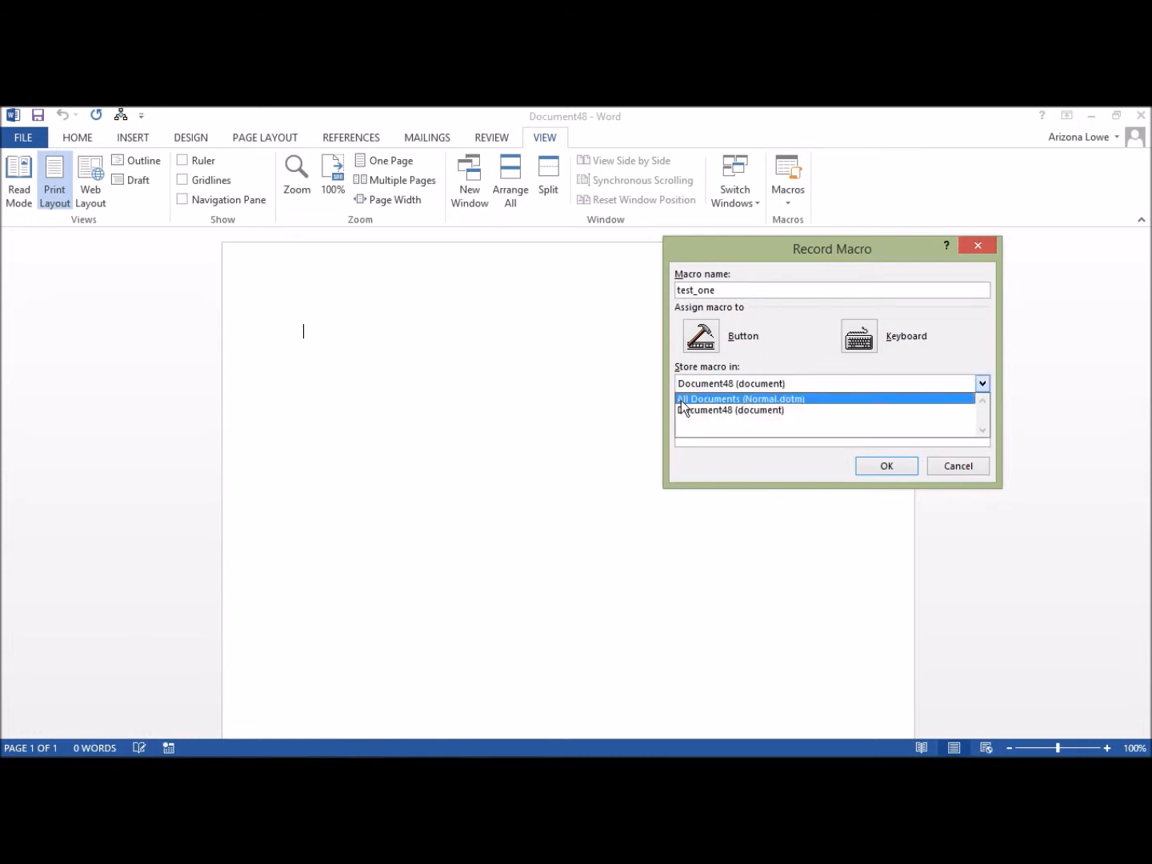
{"action": "left_click", "coordinate": [709, 398]}
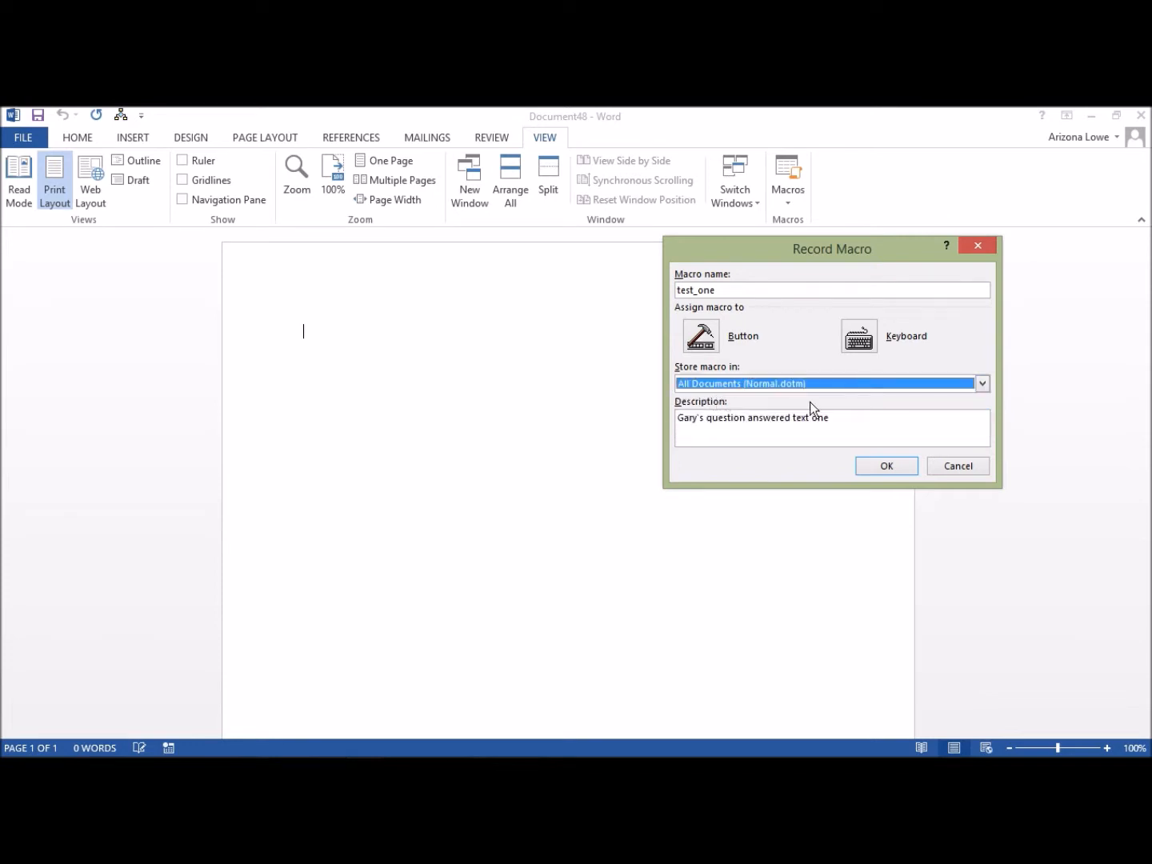
- Assign the macro to a button by adding Normal.NewMacros.test_one to the Quick Access Toolbar for all documents
{"action": "left_click", "coordinate": [700, 335]}
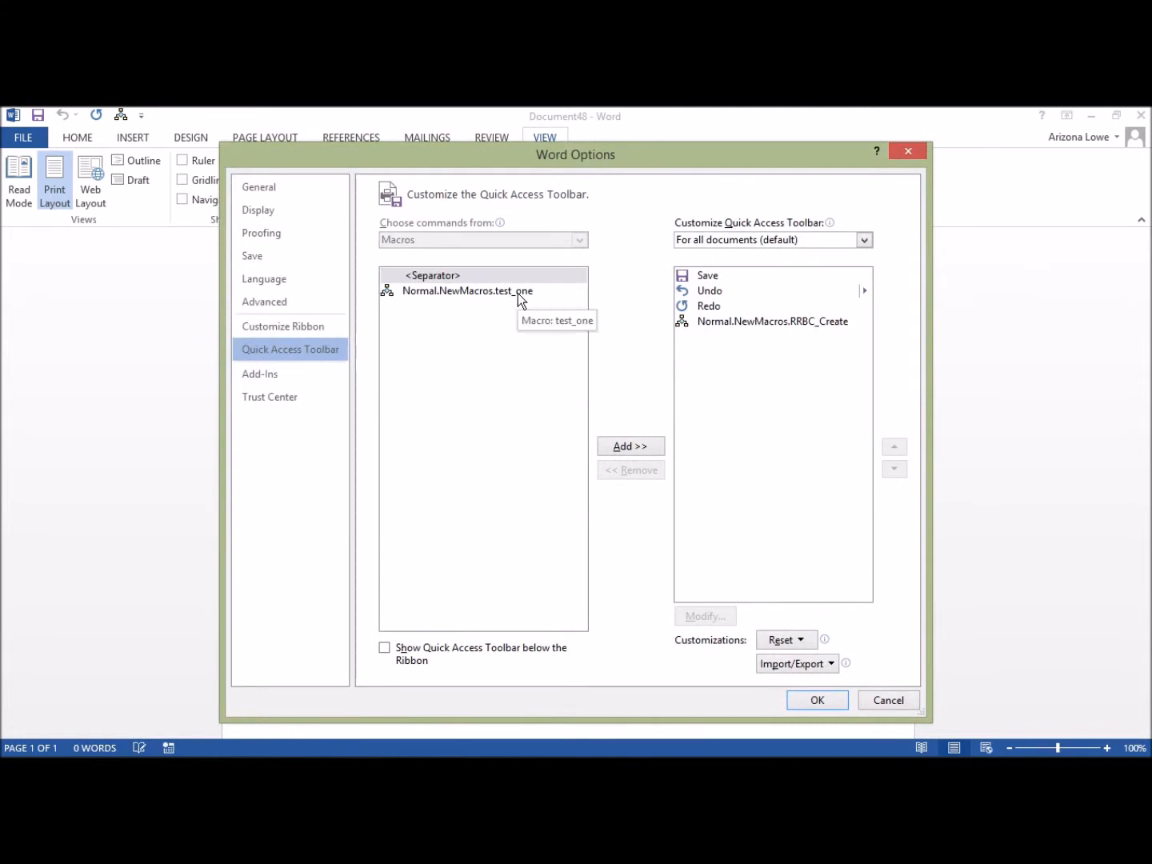
{"action": "left_click", "coordinate": [478, 293]}
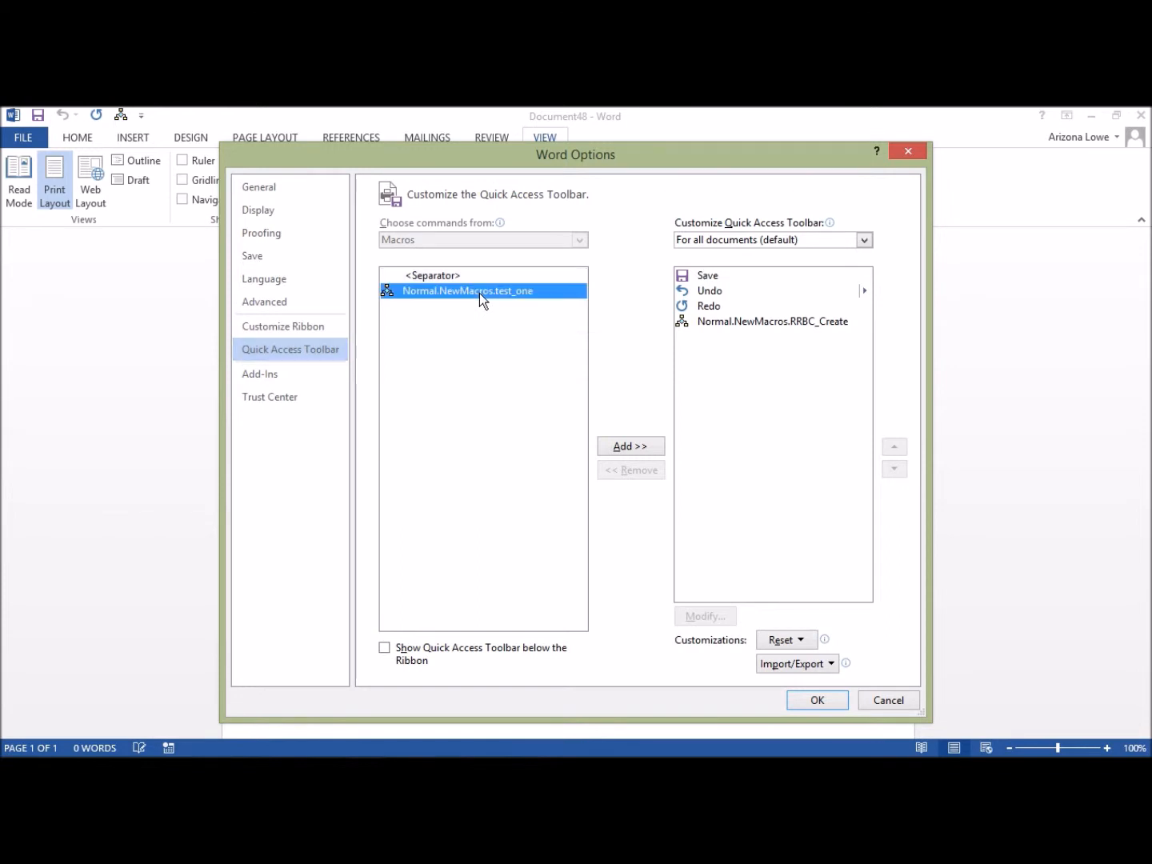
{"action": "left_click", "coordinate": [631, 445]}
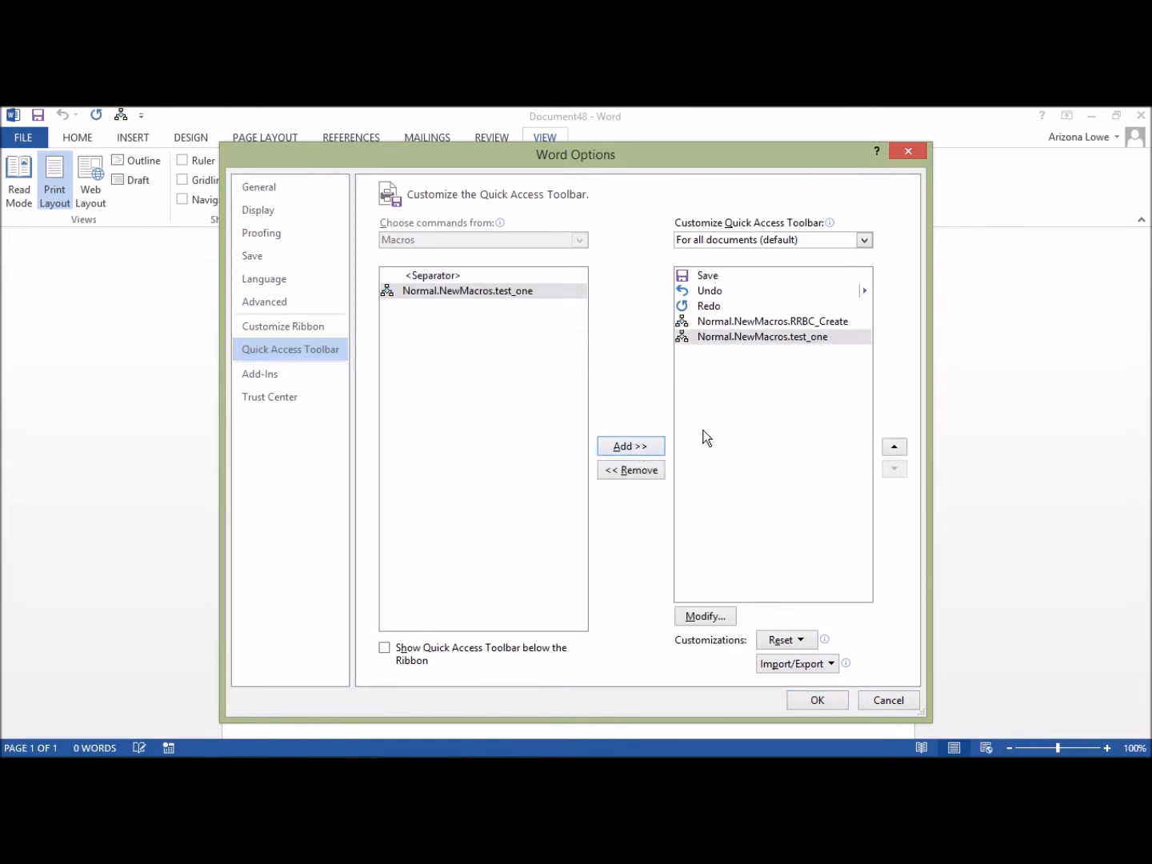
- Give the test_one macro button the light red square symbol and display name "Test One", and start the macro recording
{"action": "left_click", "coordinate": [764, 337]}
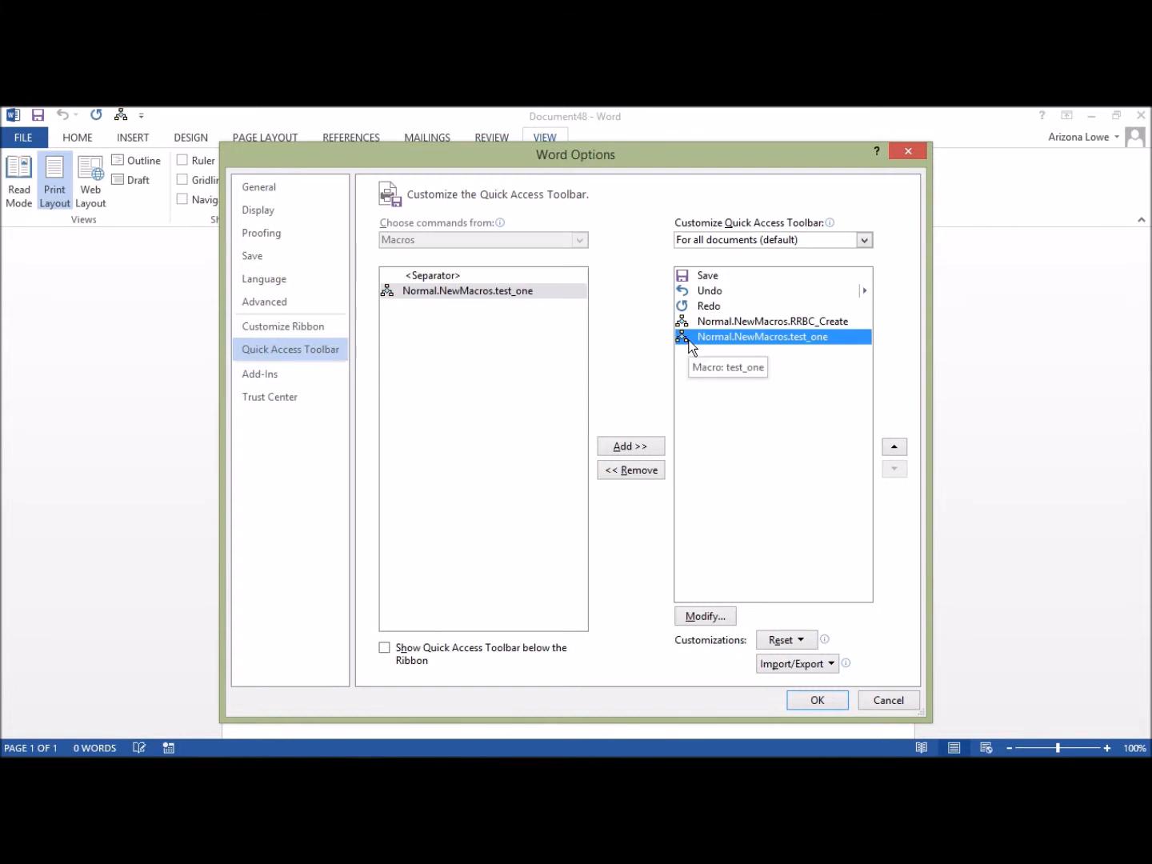
{"action": "left_click", "coordinate": [691, 617]}
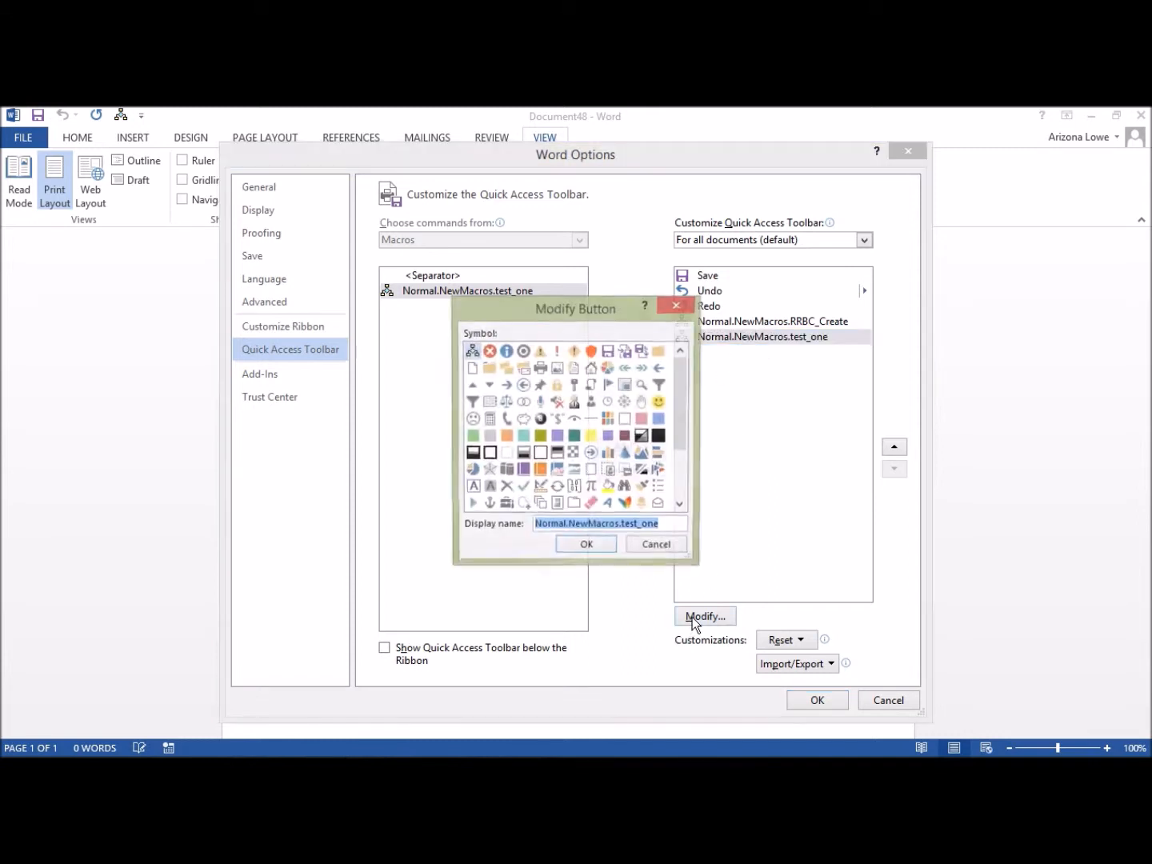
{"action": "left_click", "coordinate": [642, 421]}
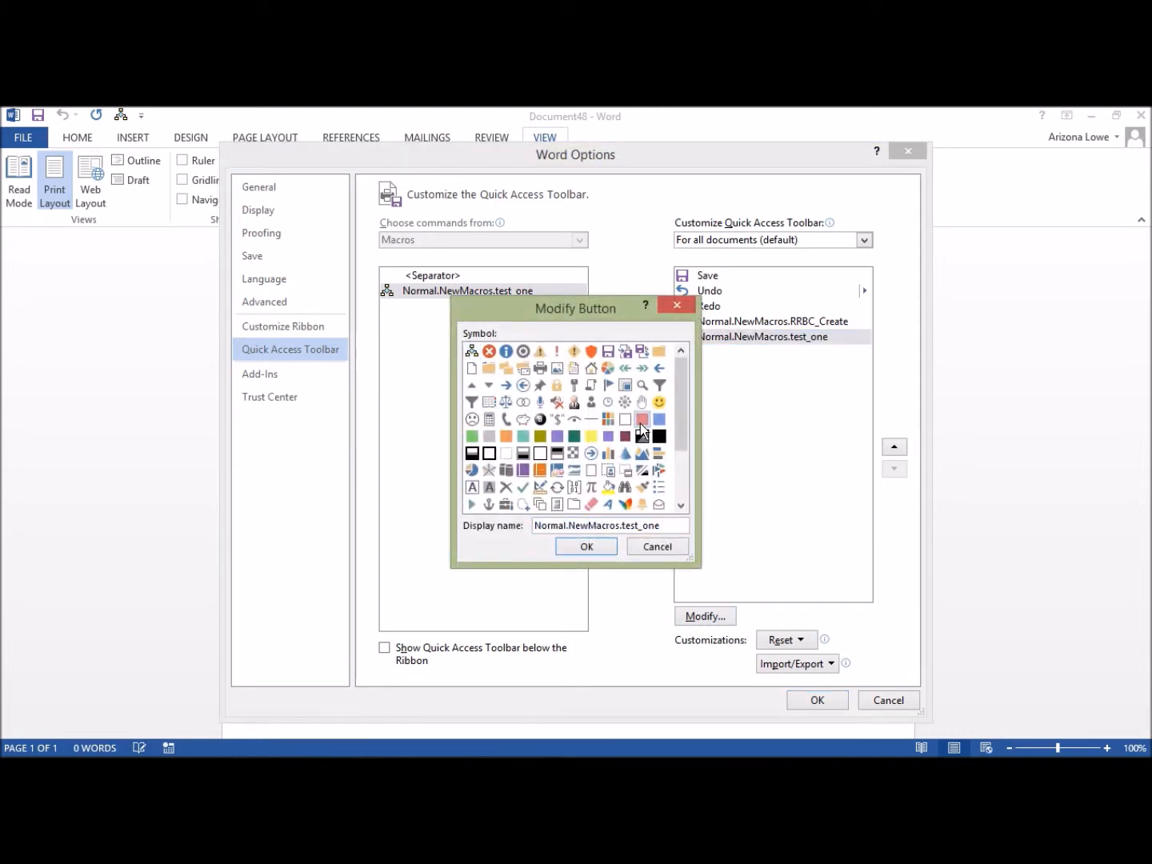
{"action": "double_click", "coordinate": [654, 525]}
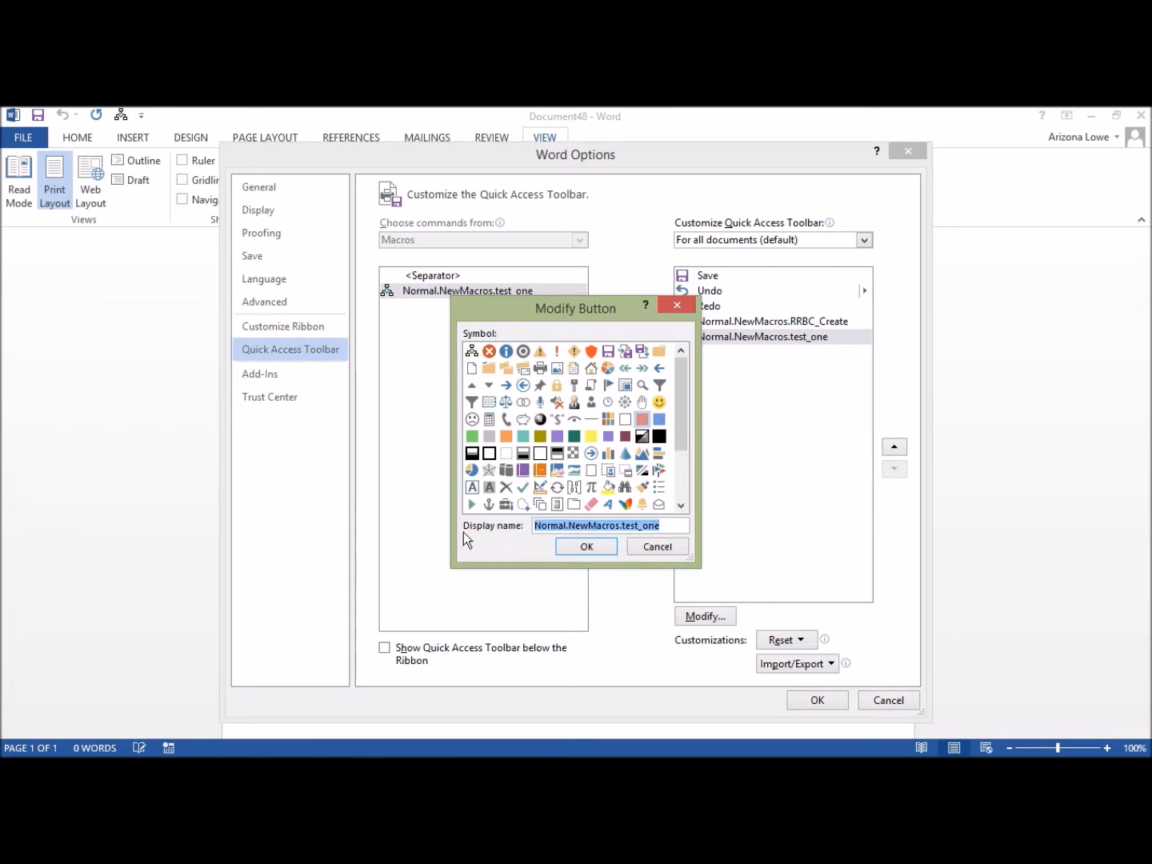
{"action": "type", "text": "Te"}
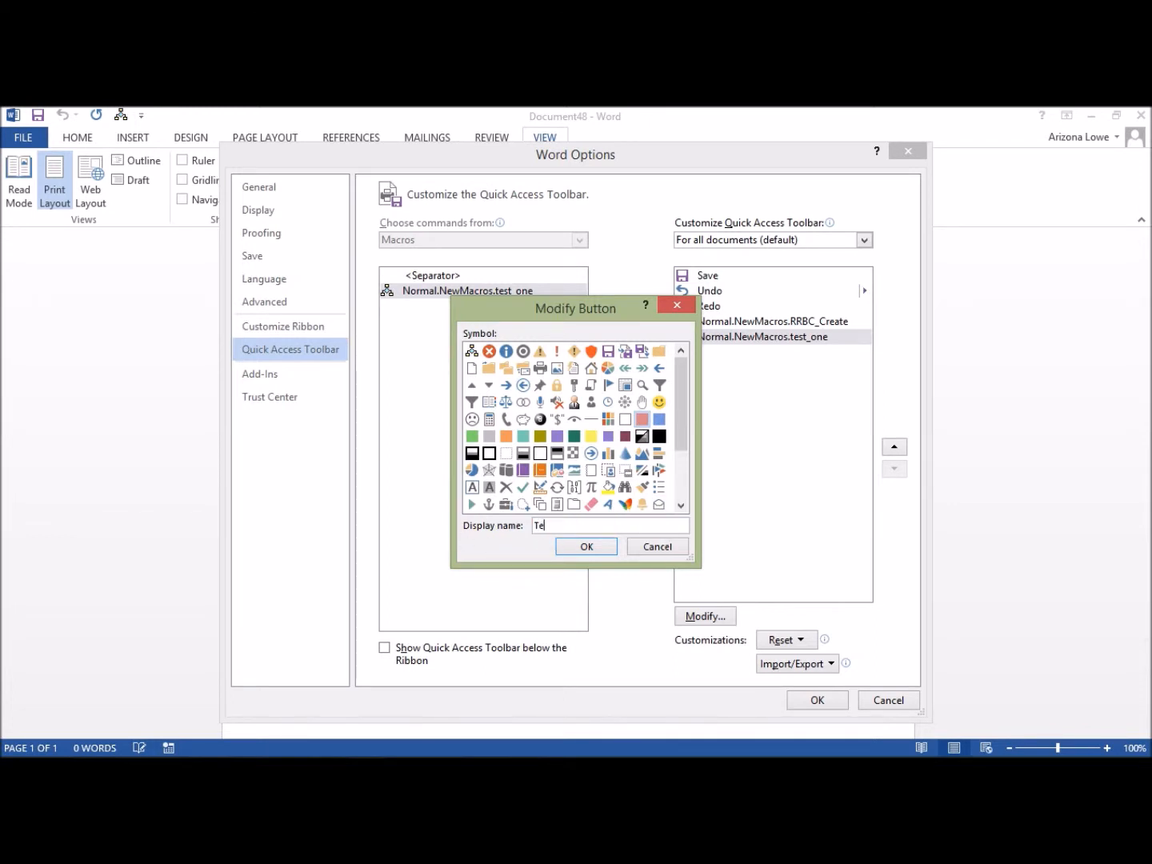
{"action": "type", "text": "st One"}
{"action": "left_click", "coordinate": [598, 548]}
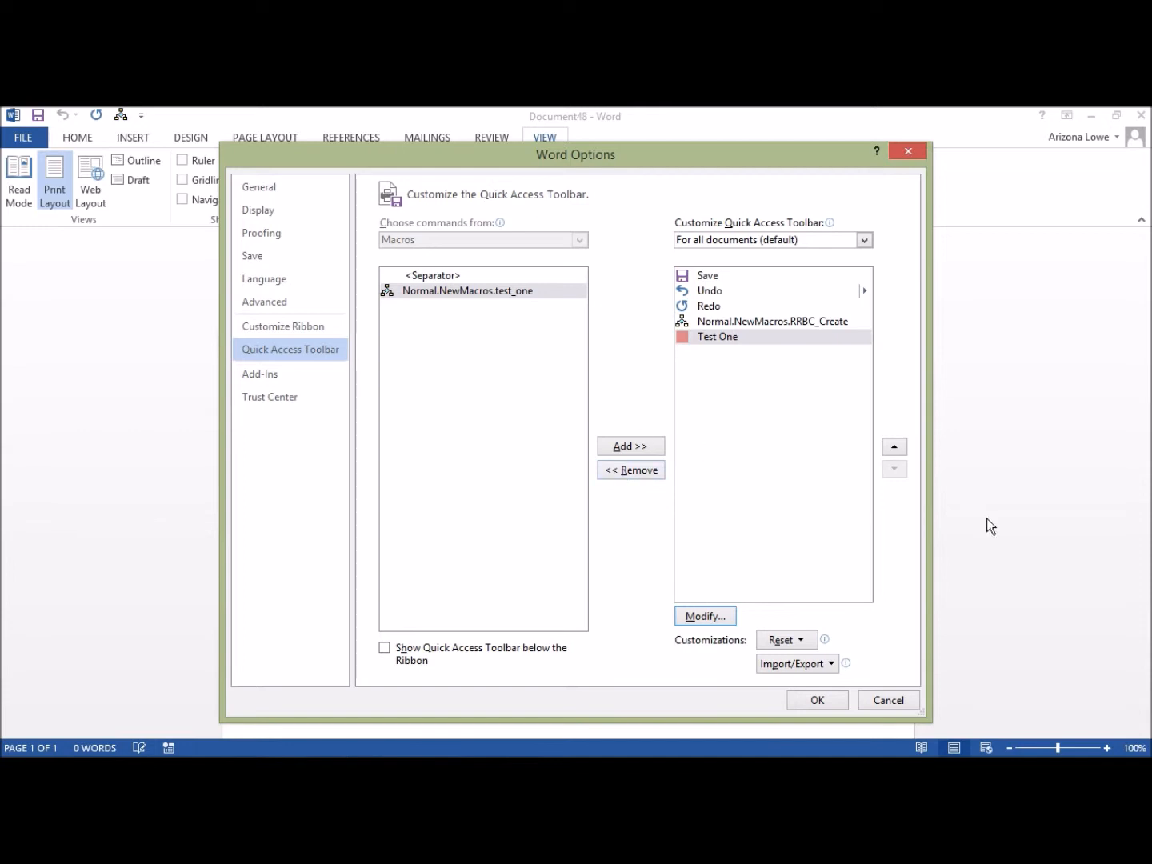
{"action": "left_click", "coordinate": [817, 700]}
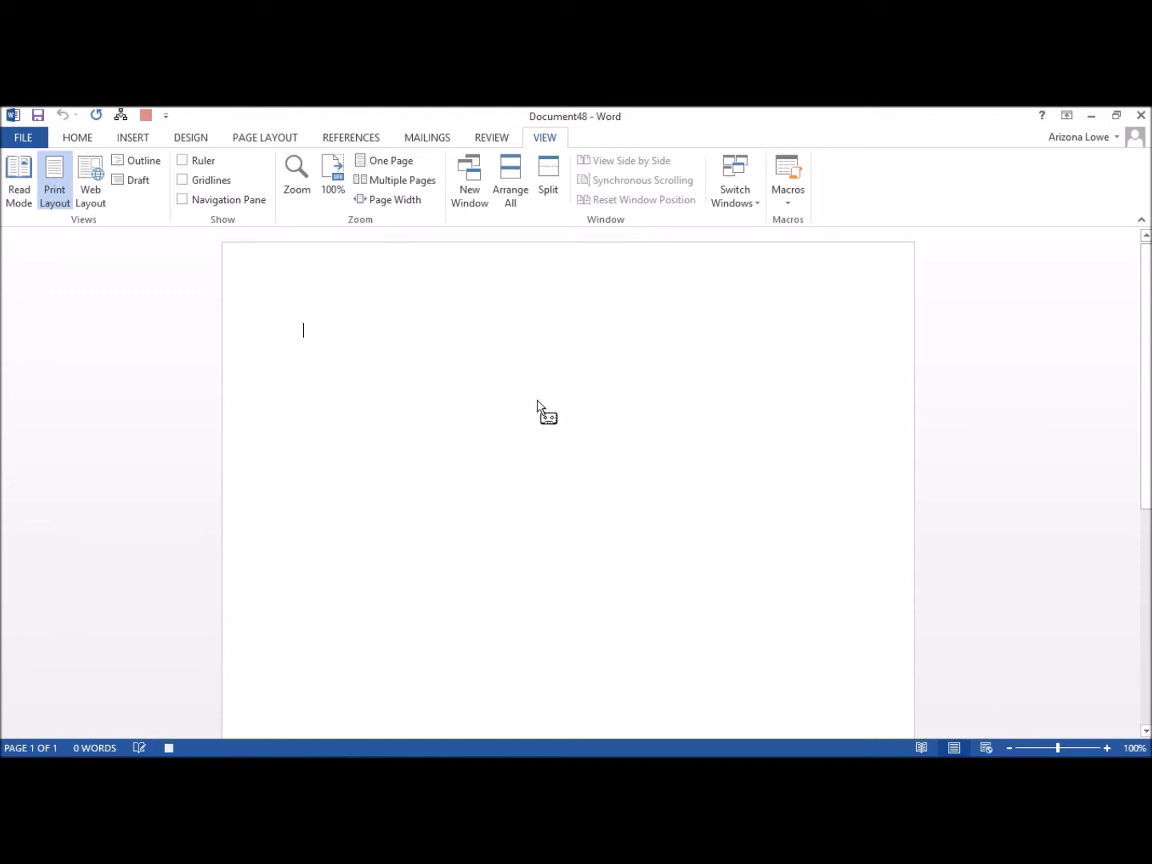
- Open test_one.docx from the testing folder inside the Word macro project folder in Videos
{"action": "left_click", "coordinate": [21, 134]}
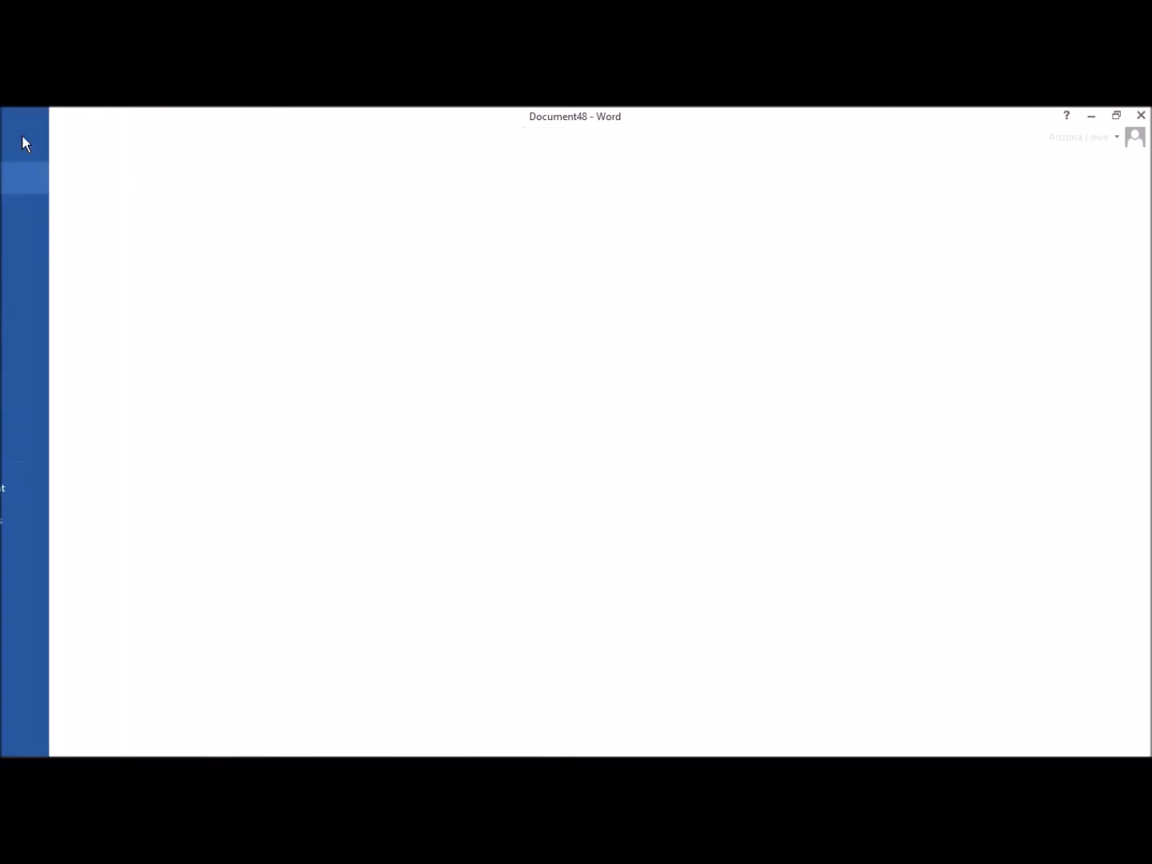
{"action": "left_click", "coordinate": [25, 250]}
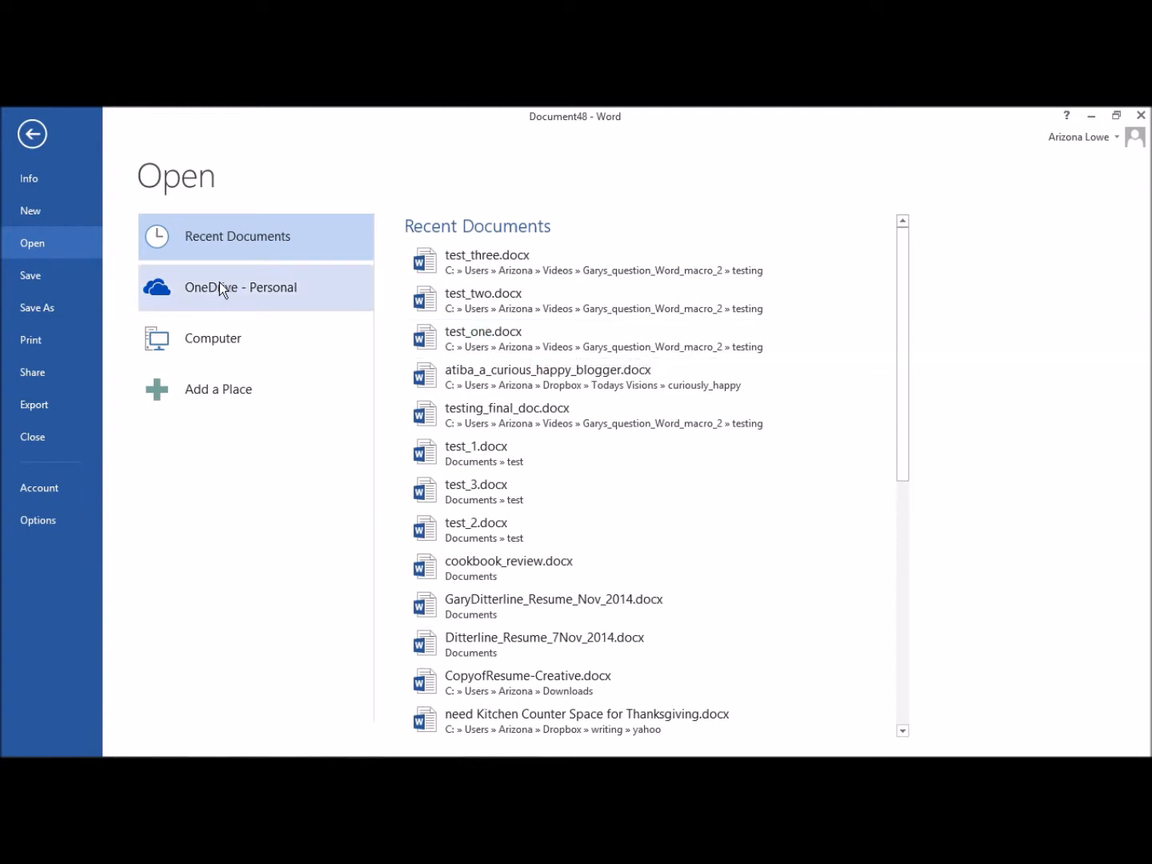
{"action": "left_click", "coordinate": [205, 344]}
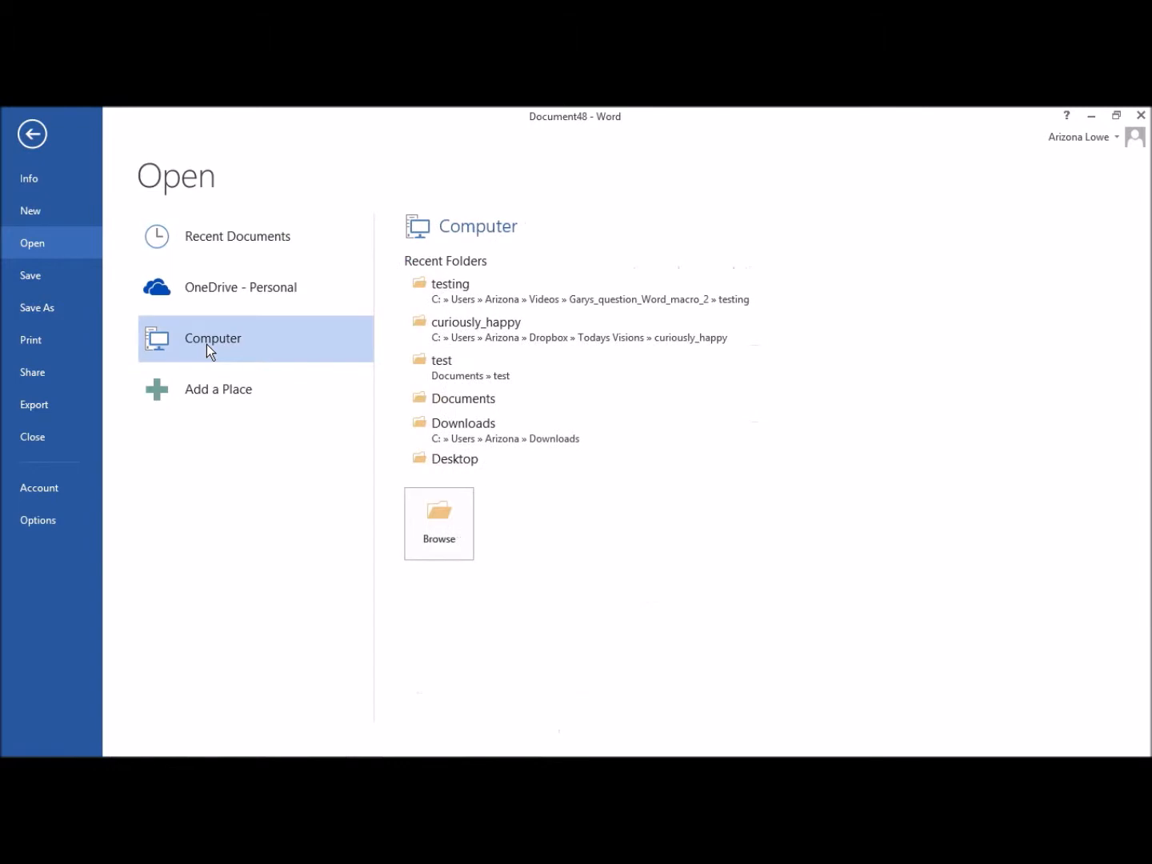
{"action": "left_click", "coordinate": [438, 513]}
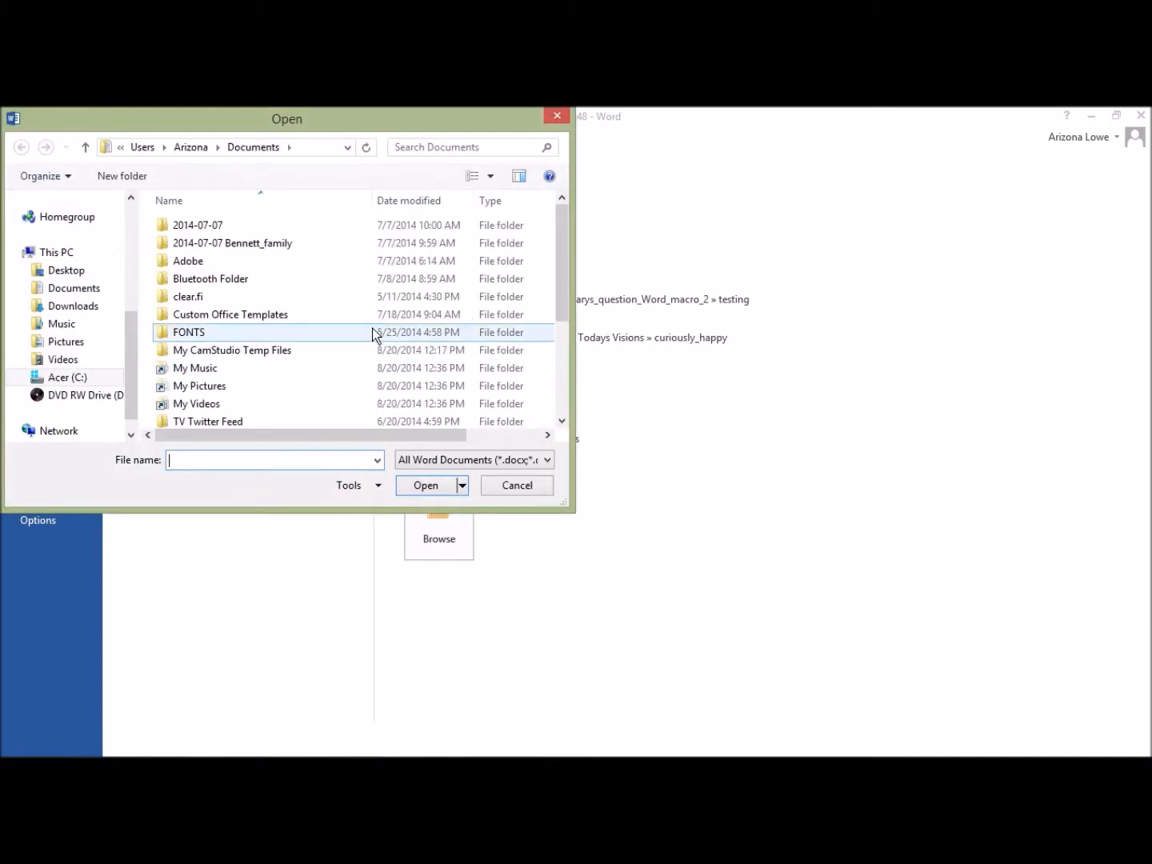
{"action": "left_click", "coordinate": [64, 362]}
{"action": "double_click", "coordinate": [400, 249]}
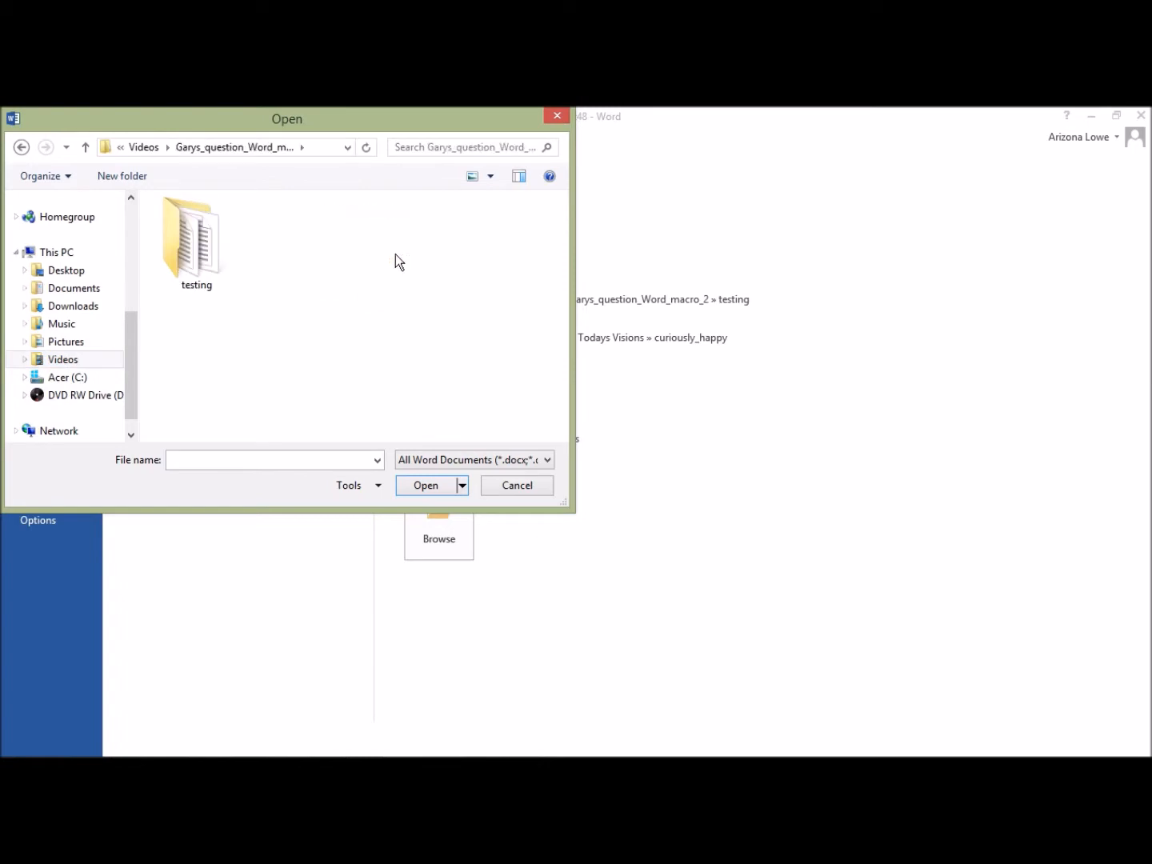
{"action": "double_click", "coordinate": [206, 240]}
{"action": "left_click", "coordinate": [198, 229]}
{"action": "double_click", "coordinate": [194, 227]}
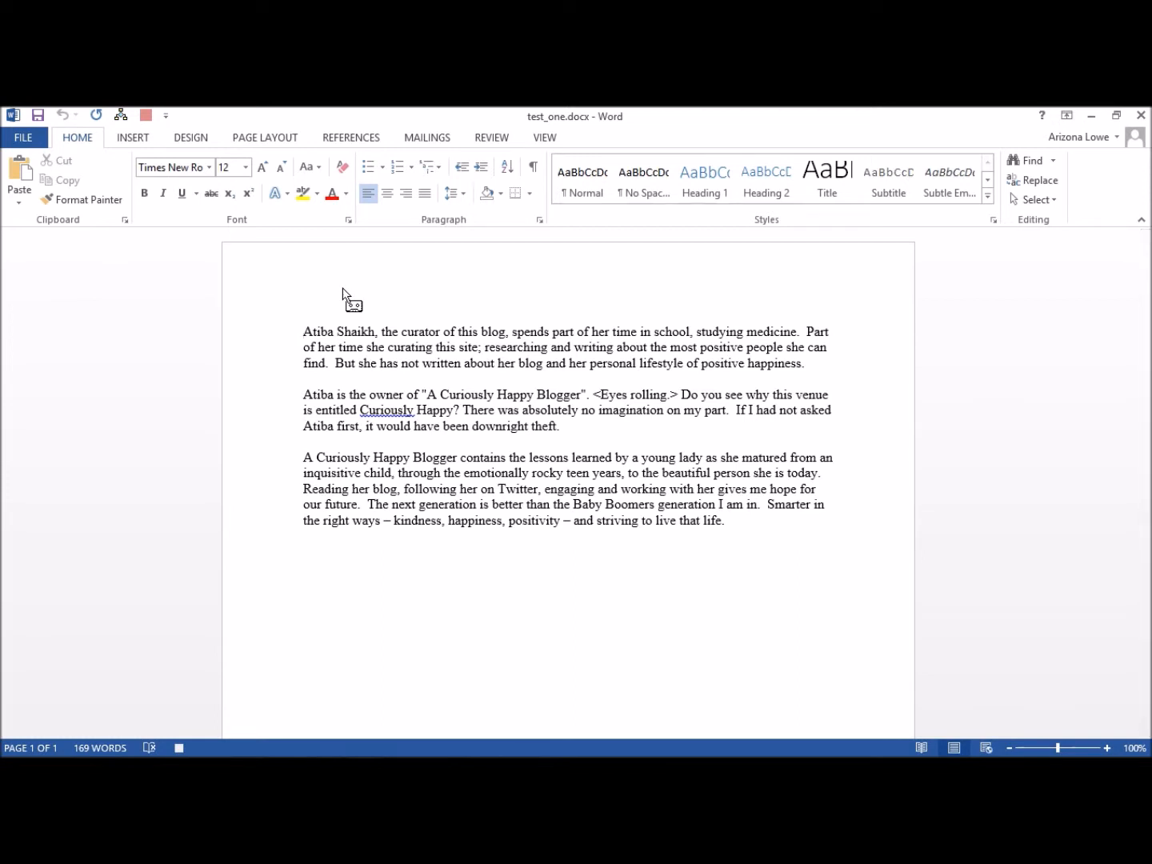
- Copy the entire text of test_one.docx and switch back to Document48
{"action": "key", "text": "ctrl+a"}
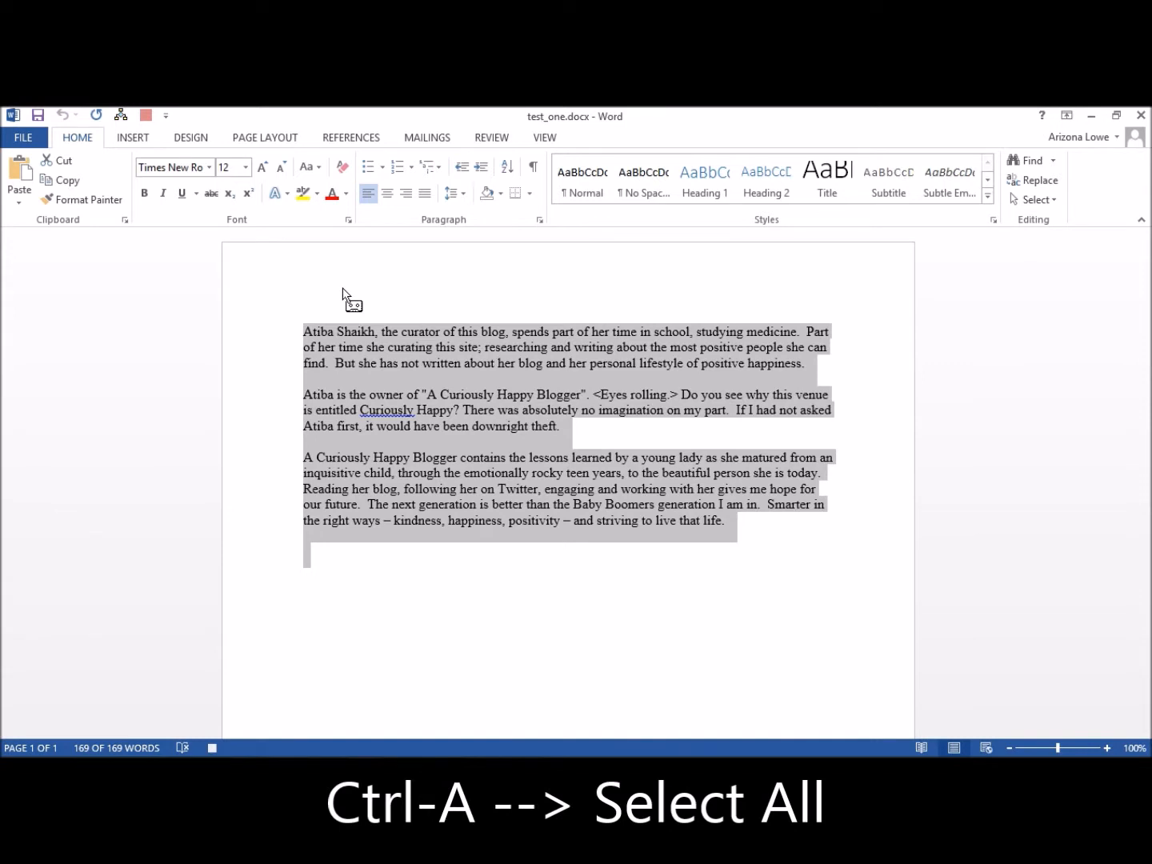
{"action": "key", "text": "ctrl+c"}
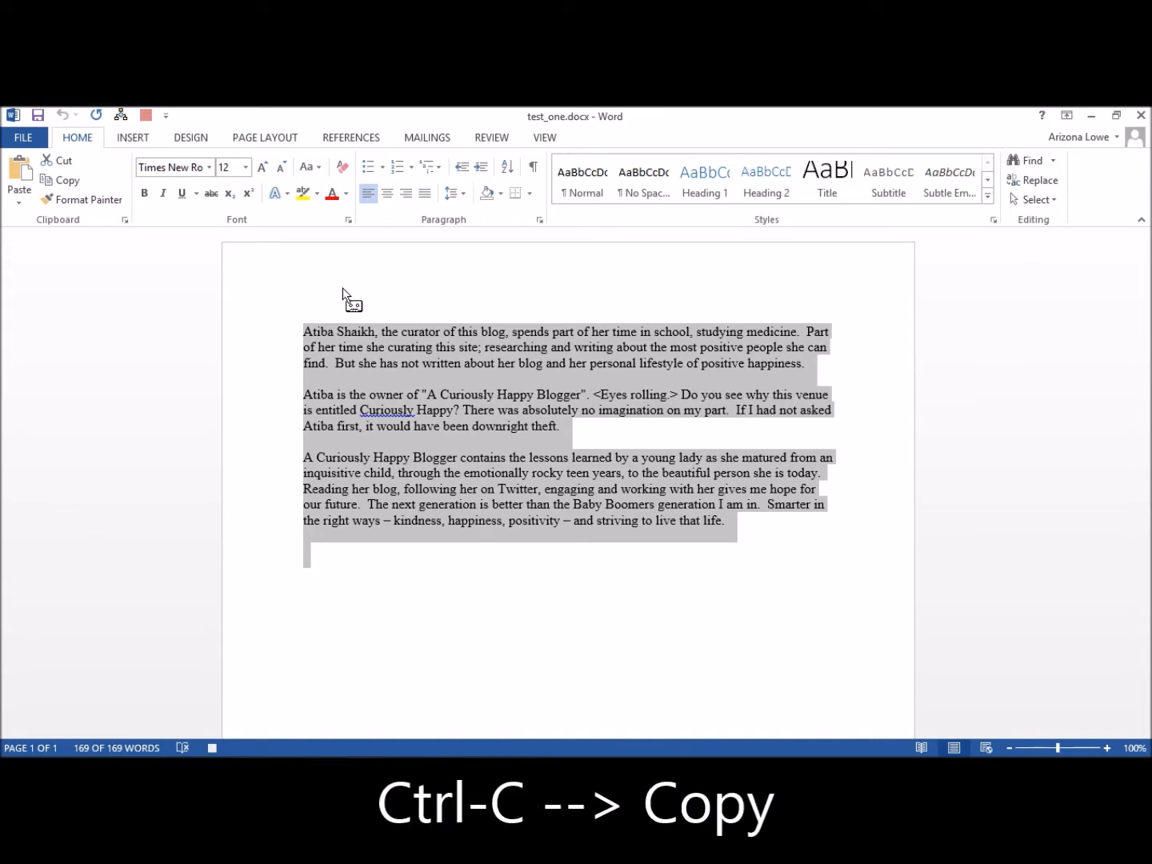
{"action": "left_click", "coordinate": [23, 141]}
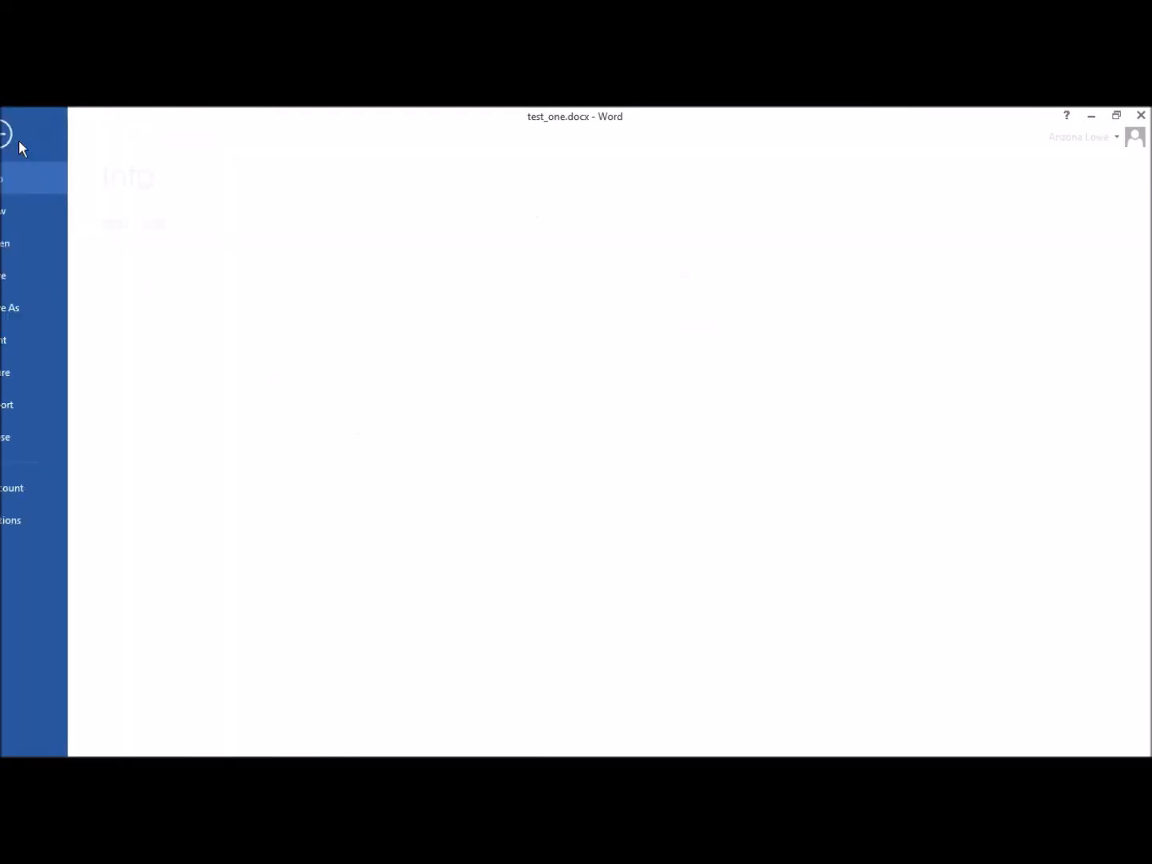
{"action": "left_click", "coordinate": [30, 138]}
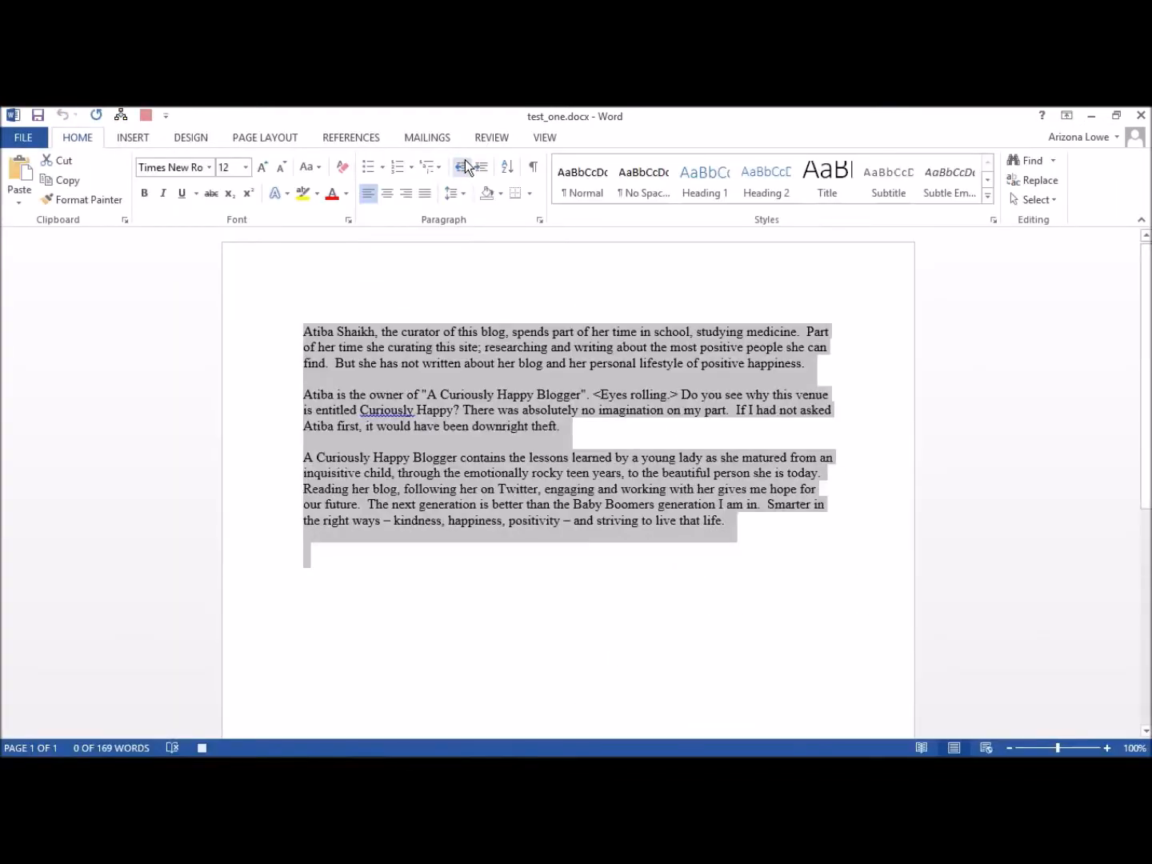
{"action": "left_click", "coordinate": [544, 137]}
{"action": "left_click", "coordinate": [751, 195]}
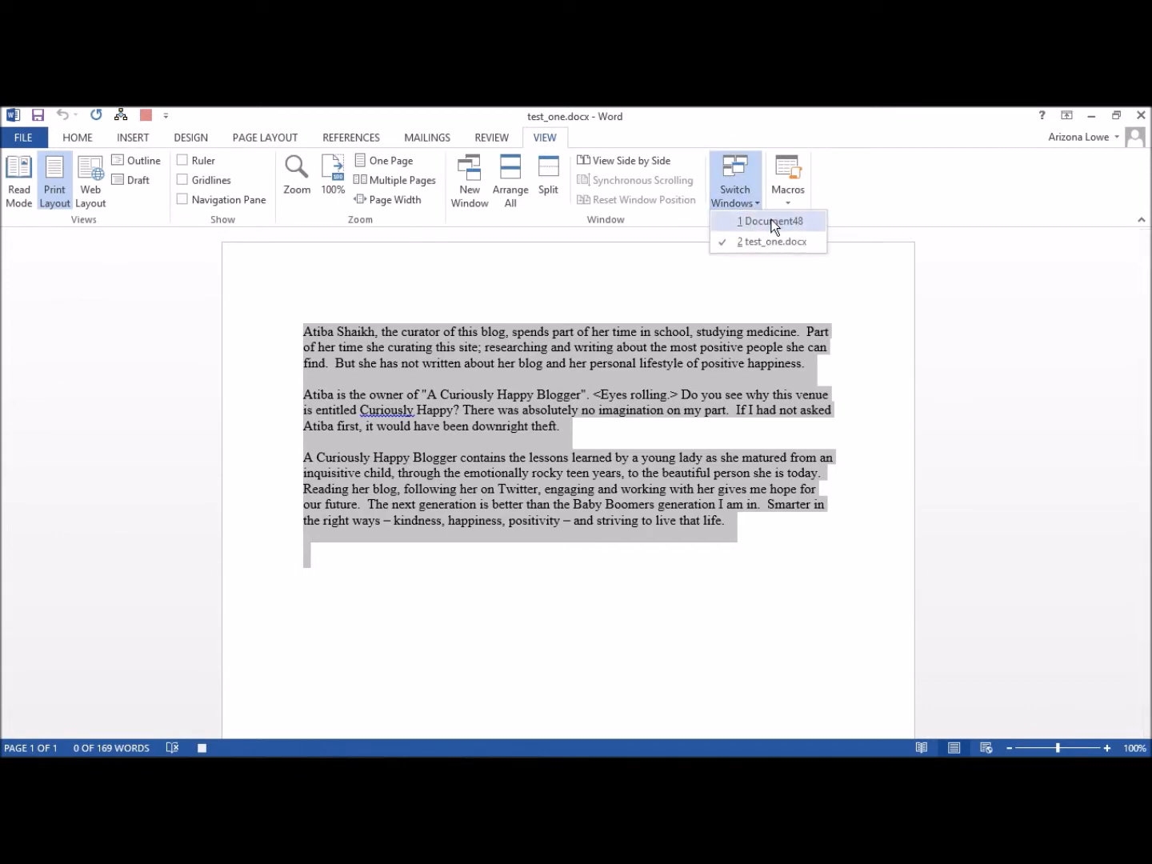
{"action": "left_click", "coordinate": [772, 221]}
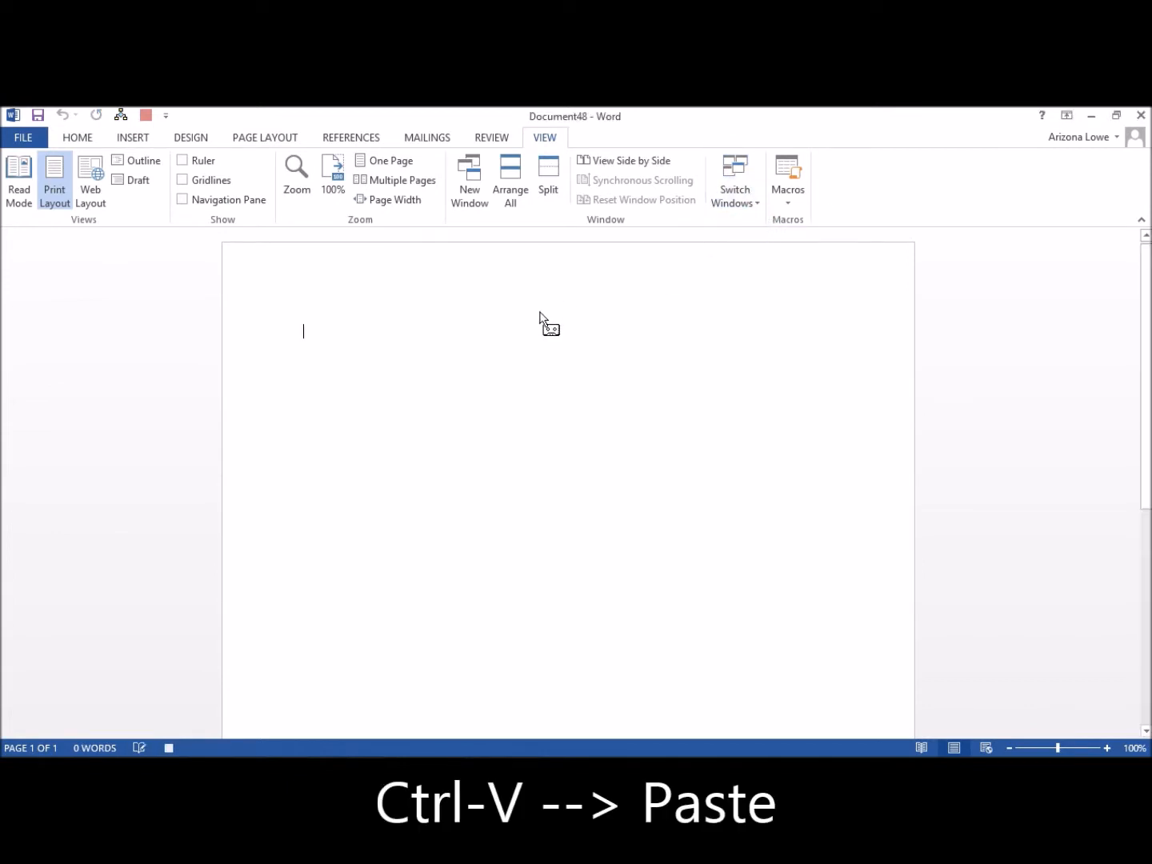
- Paste the copied text into Document48 and leave the insertion point on a new line below it
{"action": "key", "text": "ctrl+v"}
{"action": "key", "text": "Return"}
{"action": "key", "text": "Return"}
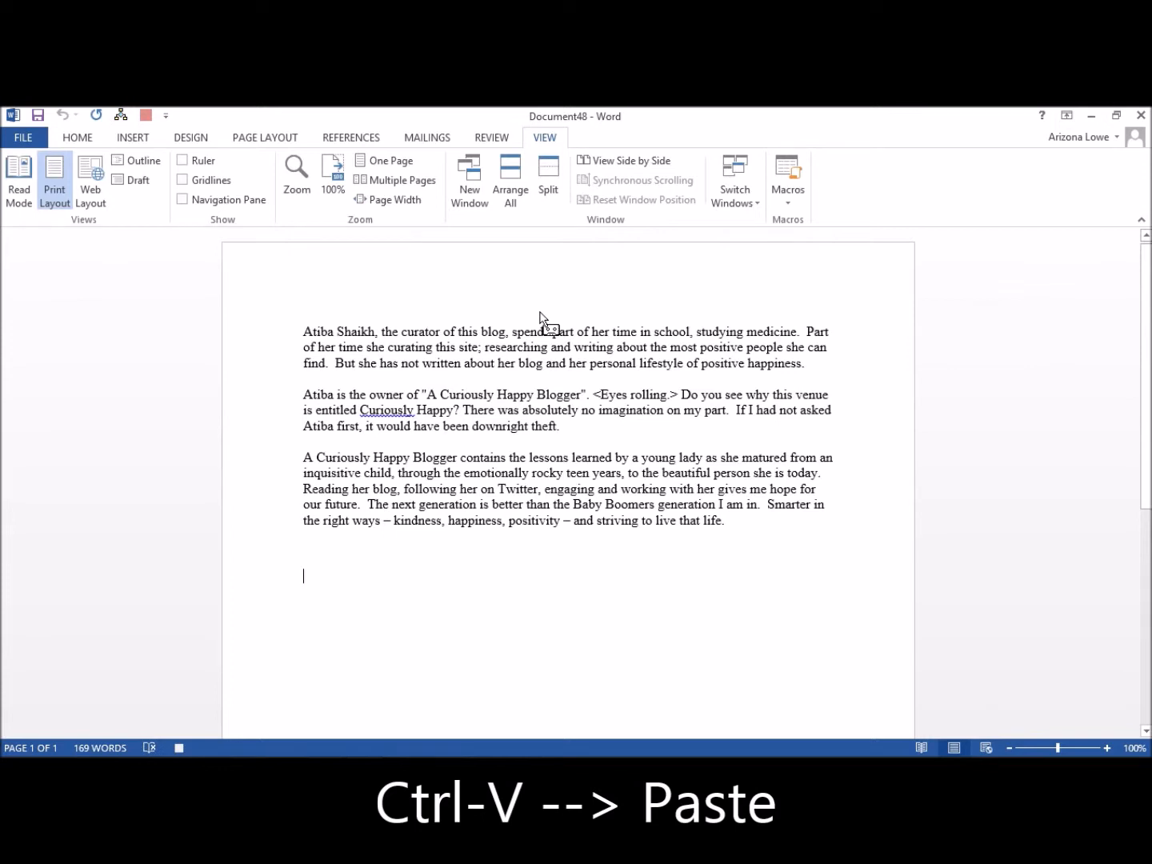
{"action": "key", "text": "BackSpace"}
{"action": "key", "text": "BackSpace"}
{"action": "key", "text": "Return"}
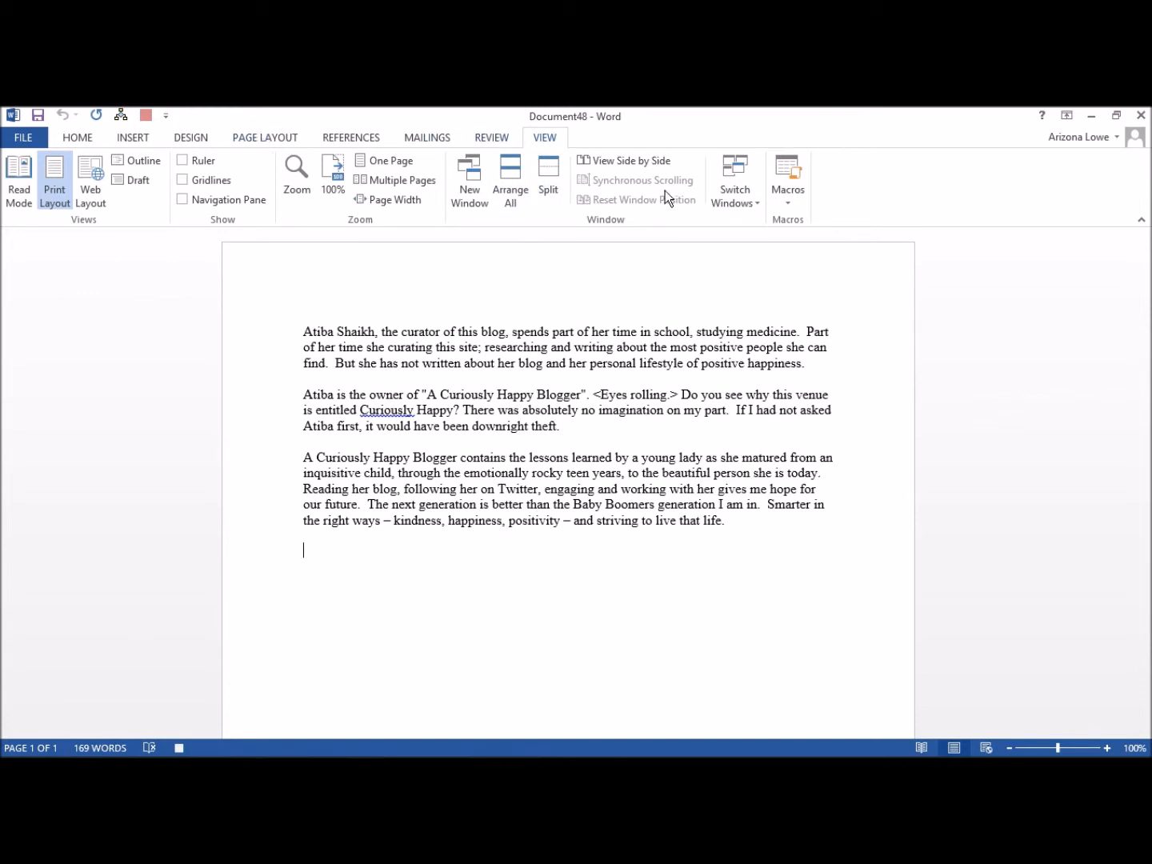
- Close test_one.docx and stop the macro recording in Document48
{"action": "left_click", "coordinate": [718, 194]}
{"action": "left_click", "coordinate": [764, 240]}
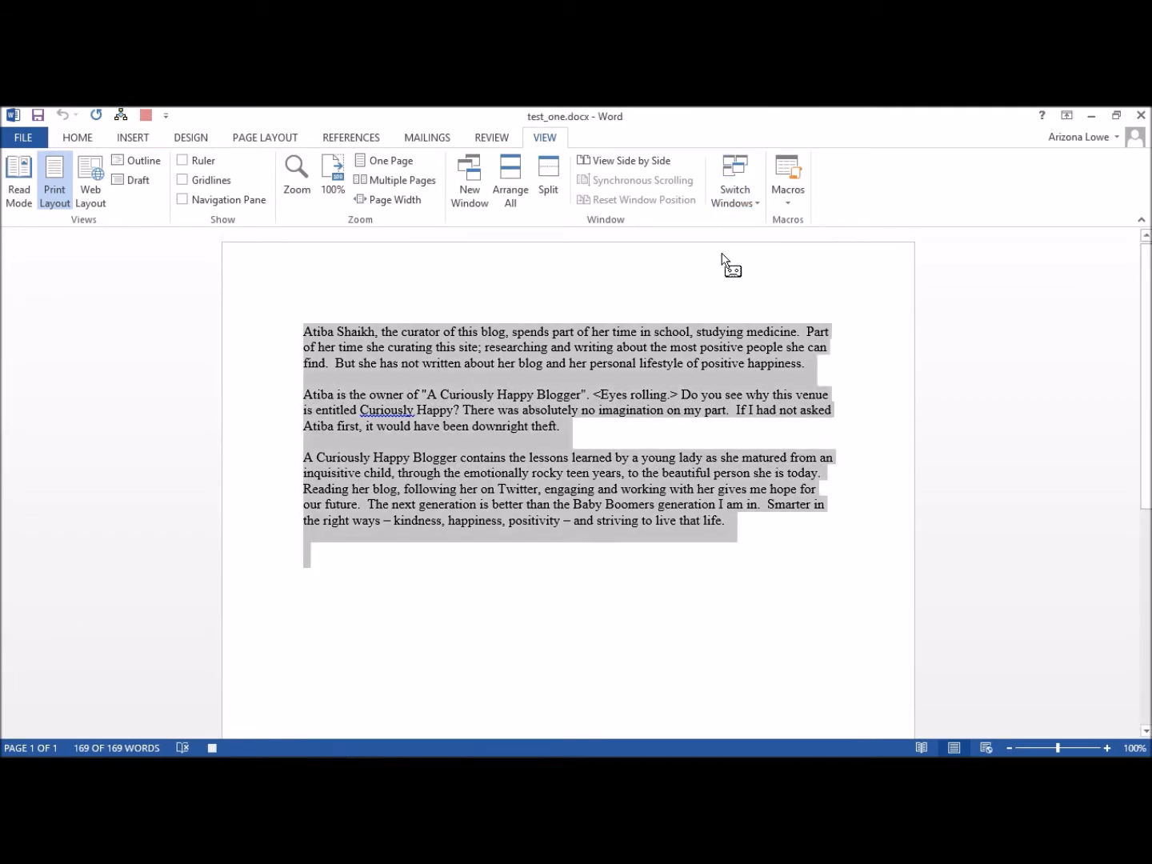
{"action": "left_click", "coordinate": [23, 136]}
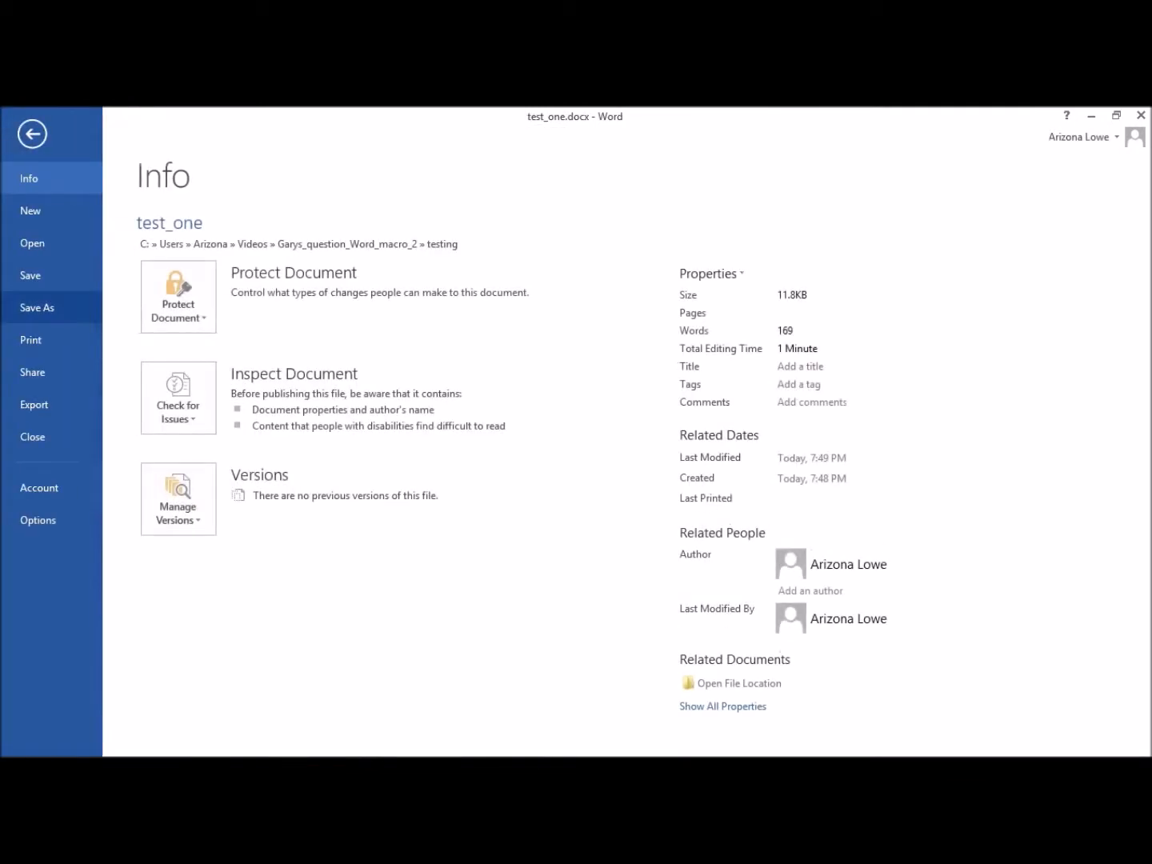
{"action": "left_click", "coordinate": [33, 440]}
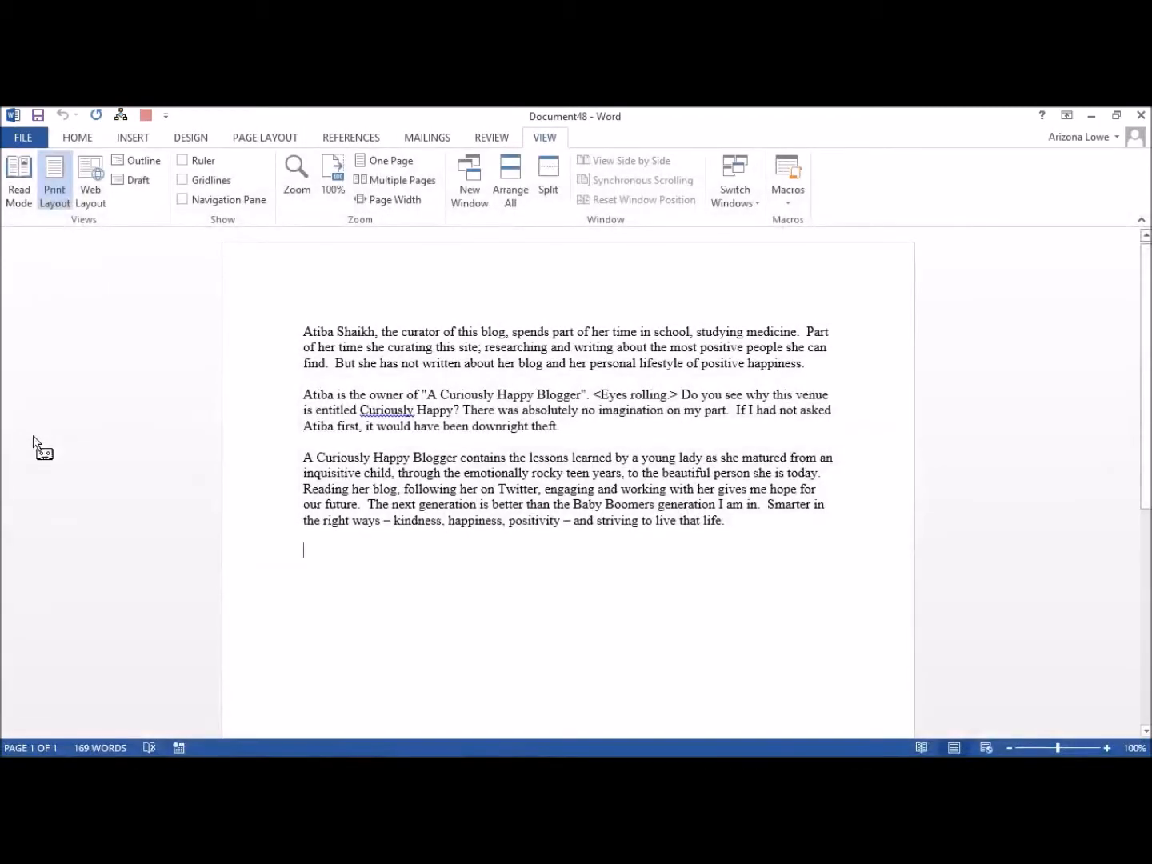
{"action": "left_click", "coordinate": [792, 194]}
{"action": "left_click", "coordinate": [800, 243]}
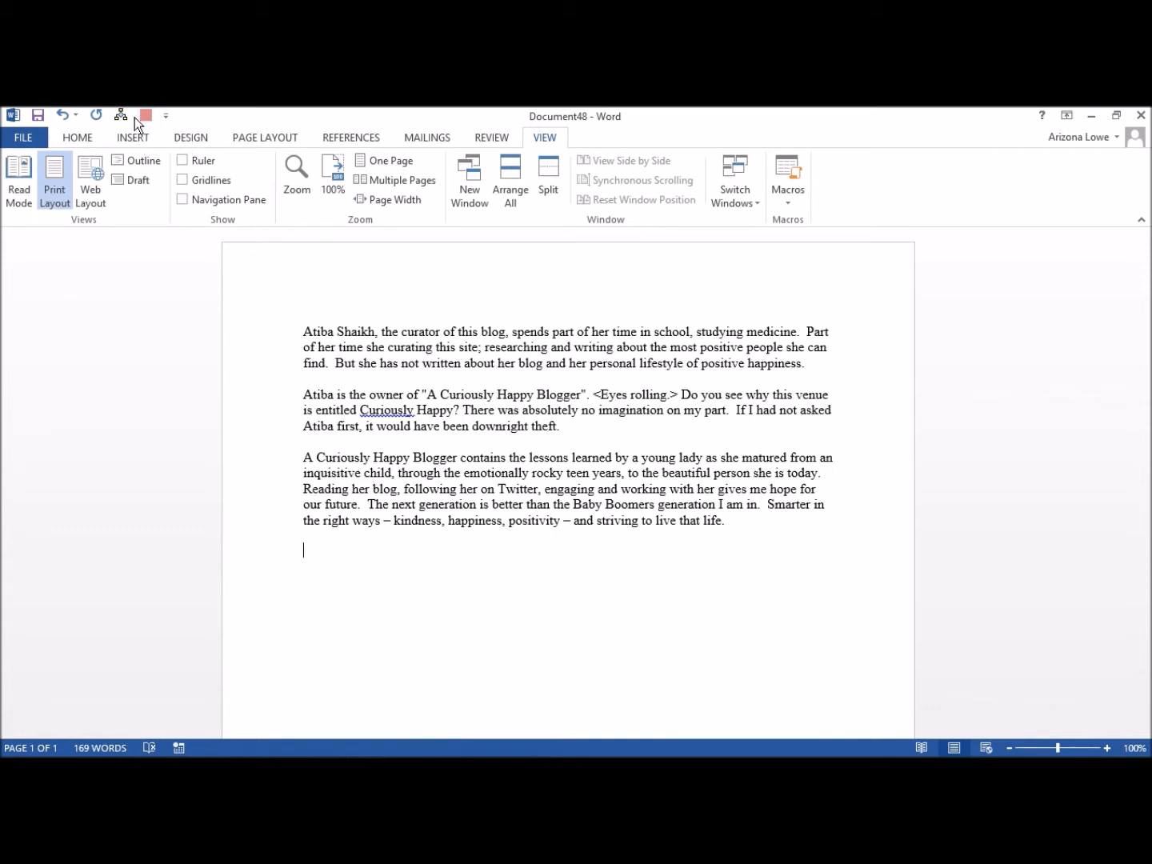
- Save Document48 as setting_up_macros in the testing folder and return to the document
{"action": "left_click", "coordinate": [23, 137]}
{"action": "left_click", "coordinate": [39, 317]}
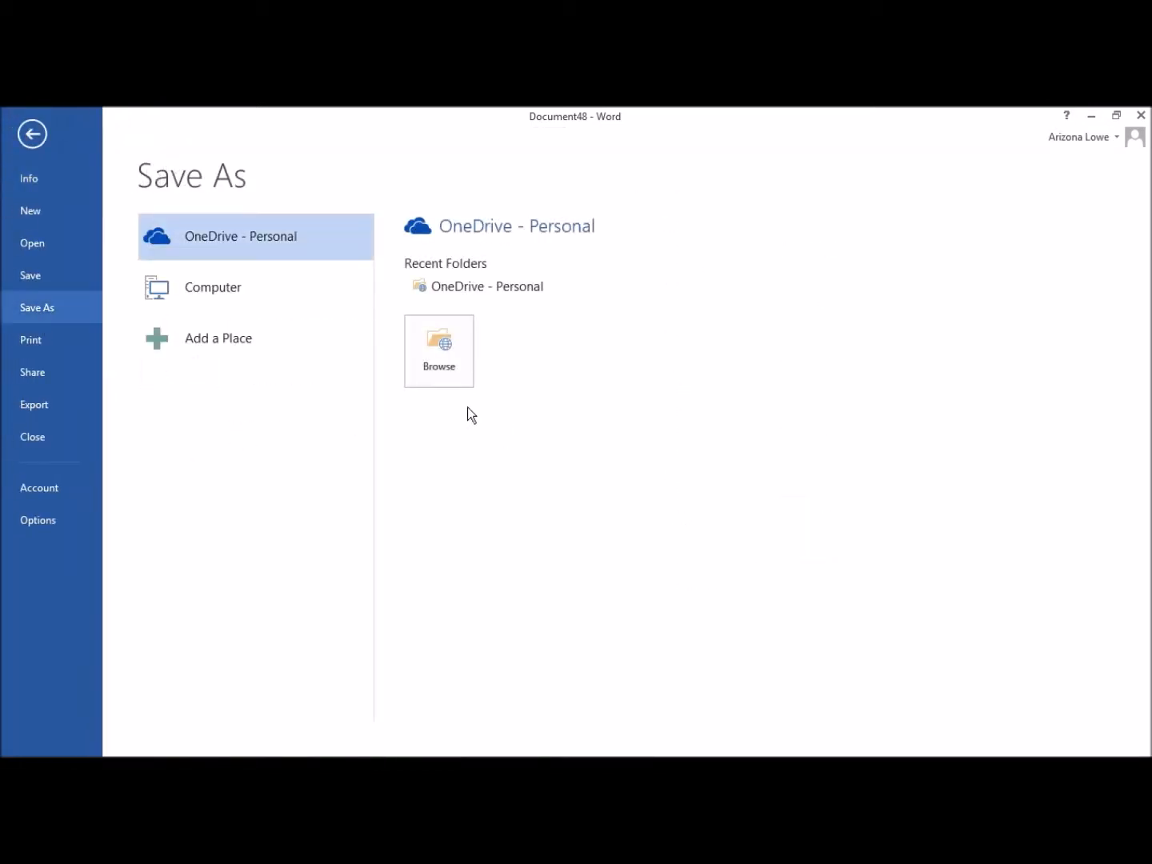
{"action": "left_click", "coordinate": [437, 356]}
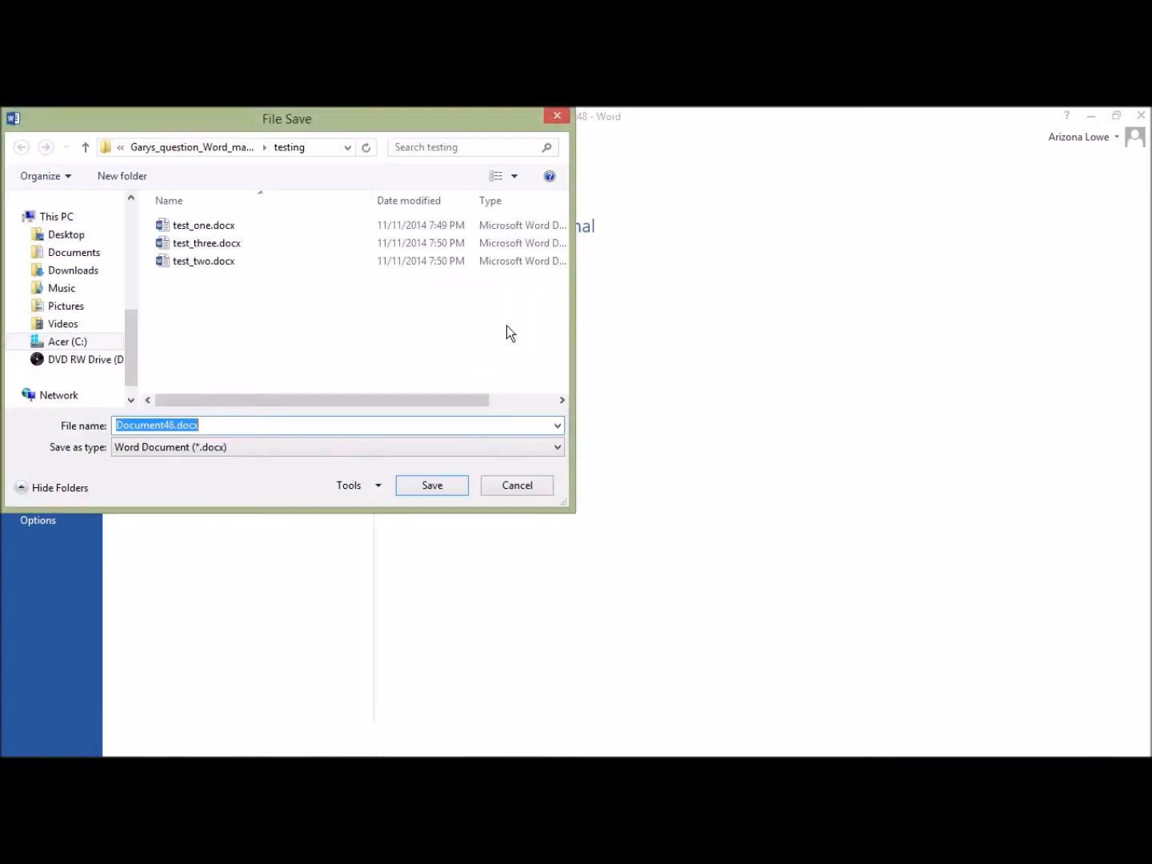
{"action": "left_click", "coordinate": [243, 424]}
{"action": "double_click", "coordinate": [244, 424]}
{"action": "type", "text": "setting"}
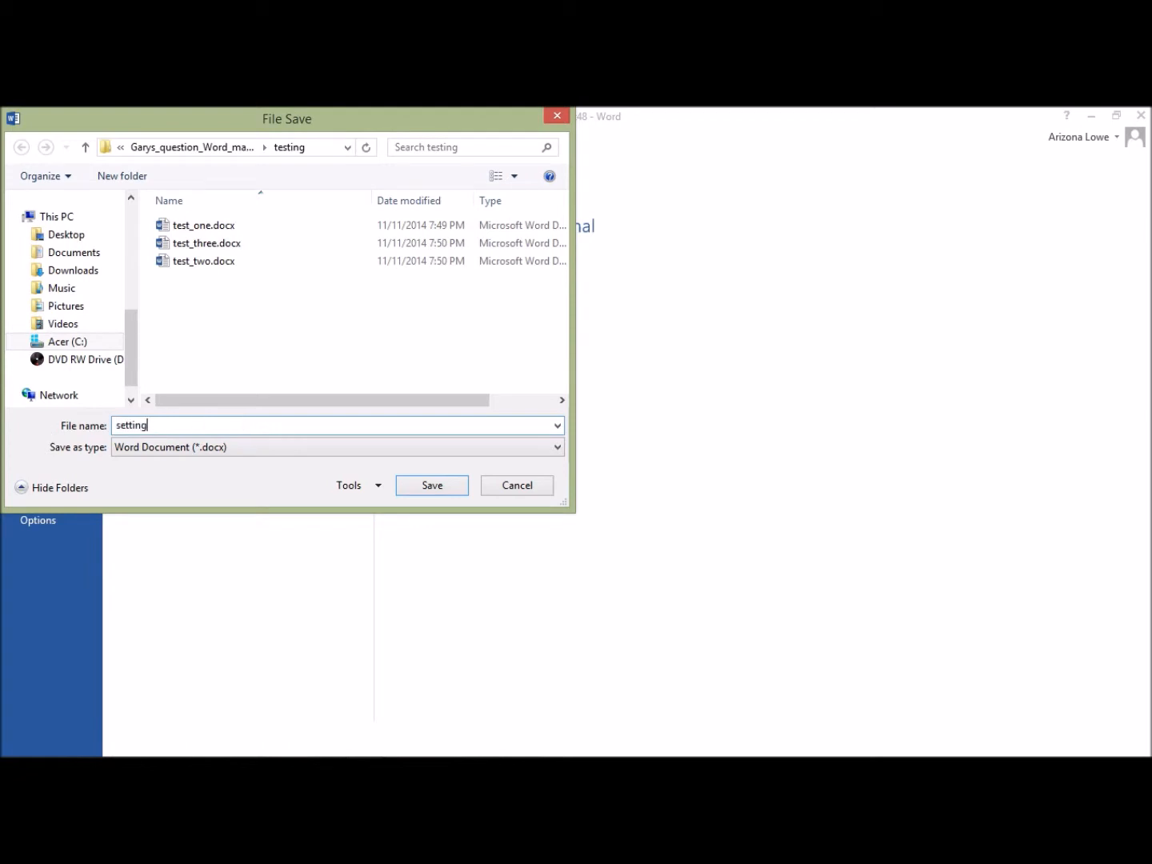
{"action": "type", "text": "_up_macros"}
{"action": "left_click", "coordinate": [424, 487]}
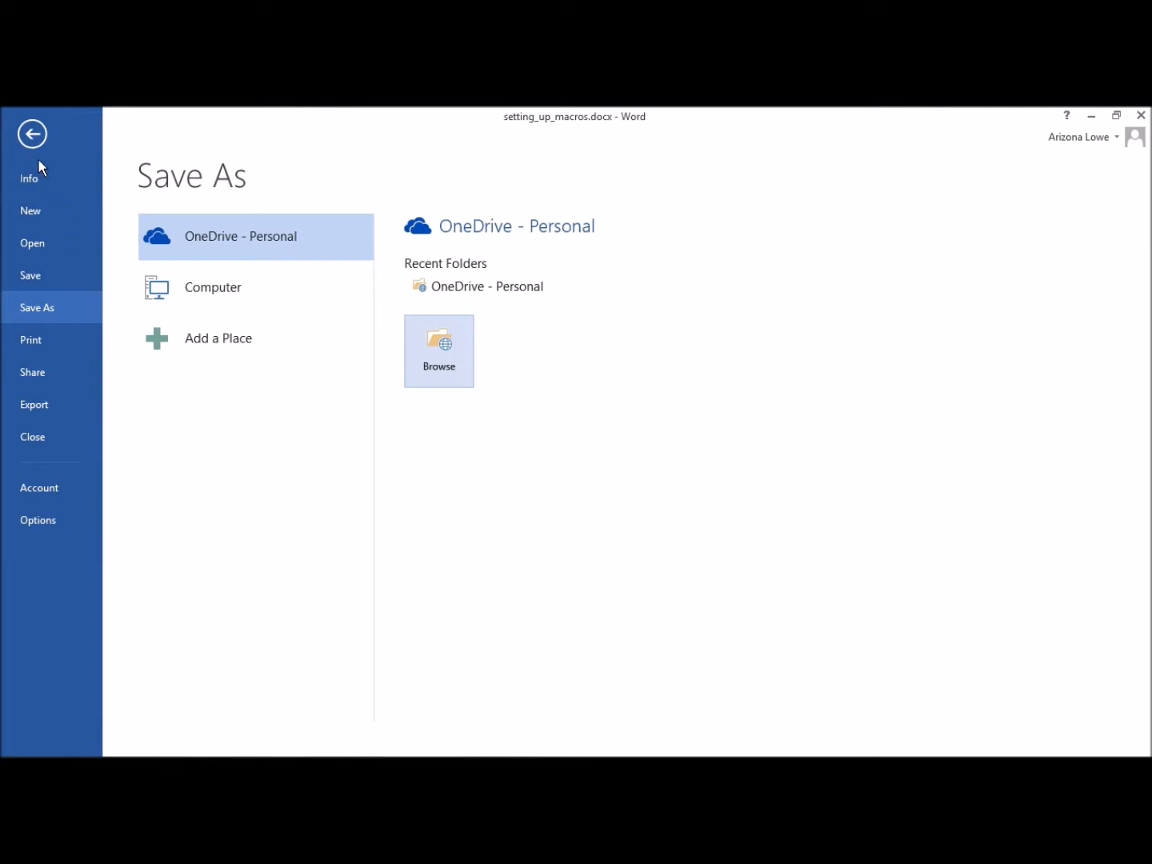
{"action": "left_click", "coordinate": [32, 133]}
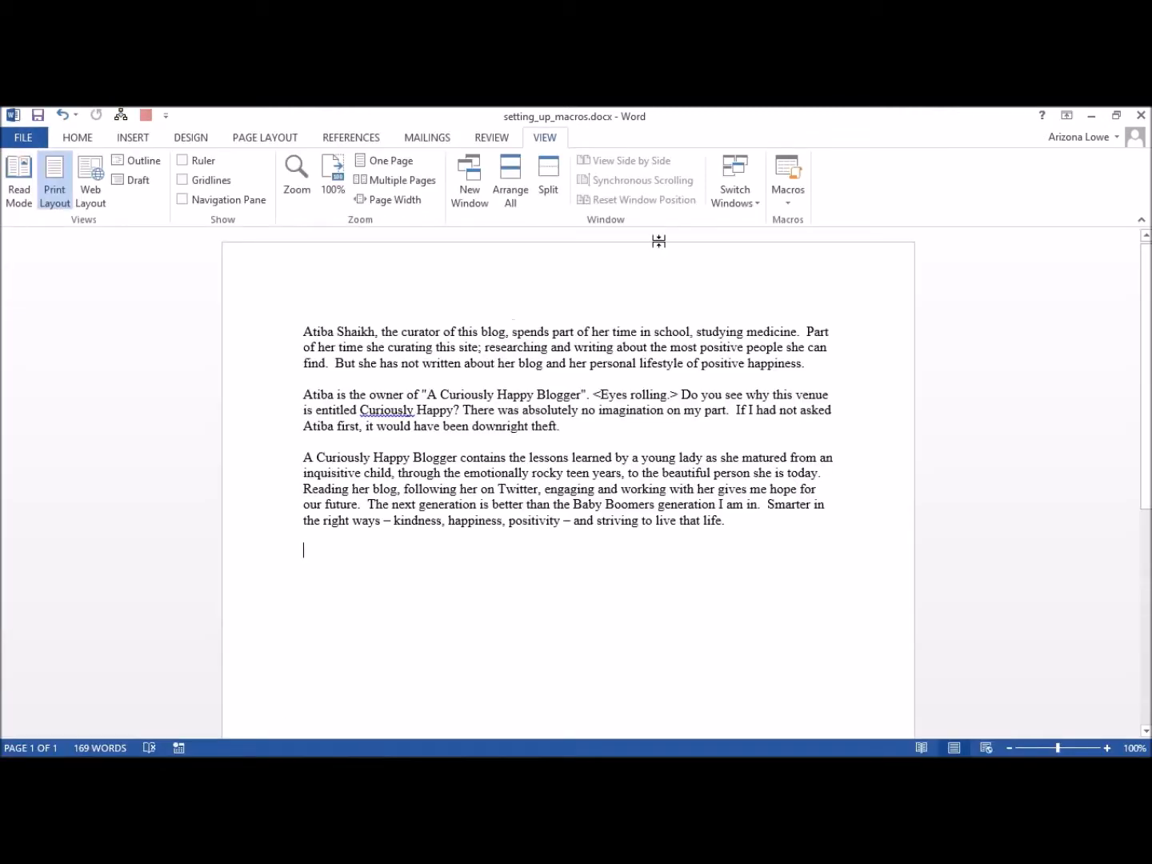
- Set up a new macro recording named test_two with a description beginning "Test two text to answer"
{"action": "left_click", "coordinate": [787, 203]}
{"action": "left_click", "coordinate": [840, 247]}
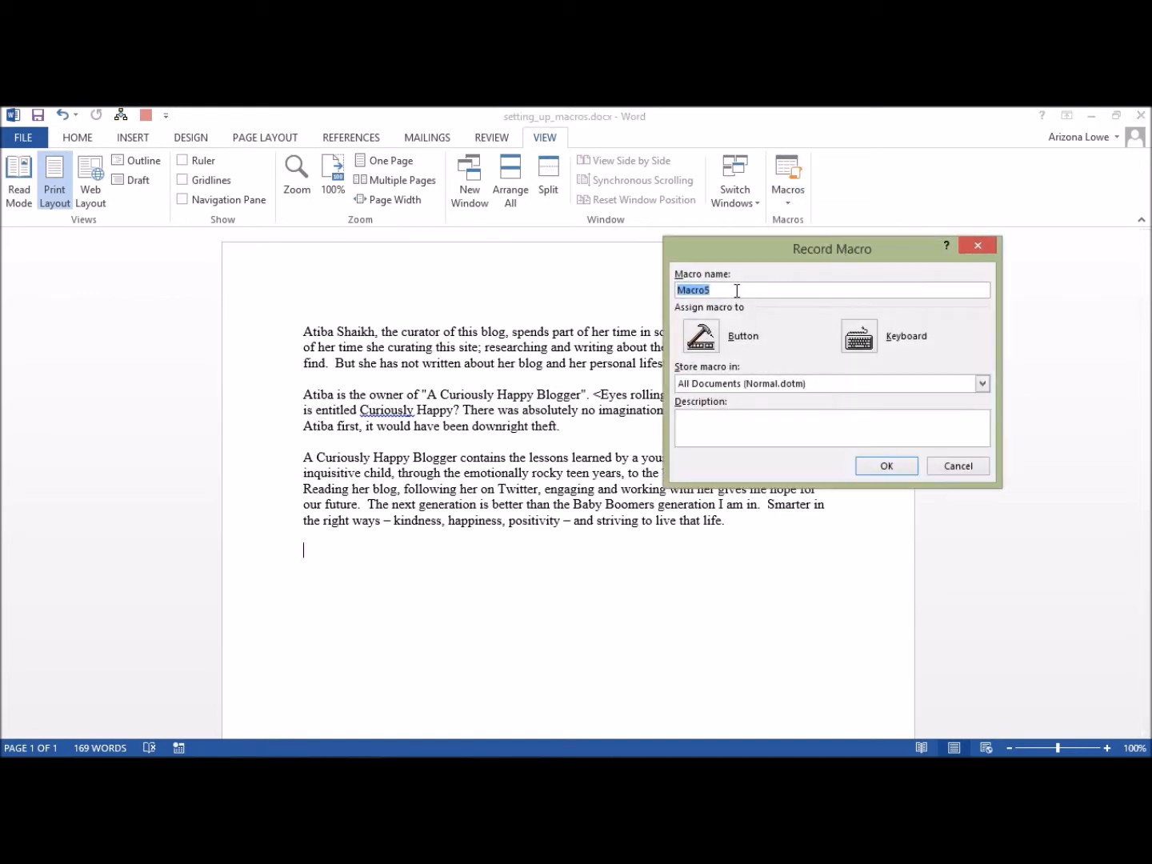
{"action": "type", "text": "test_two"}
{"action": "left_click", "coordinate": [775, 412]}
{"action": "type", "text": "Test two text to answer Gary's question"}
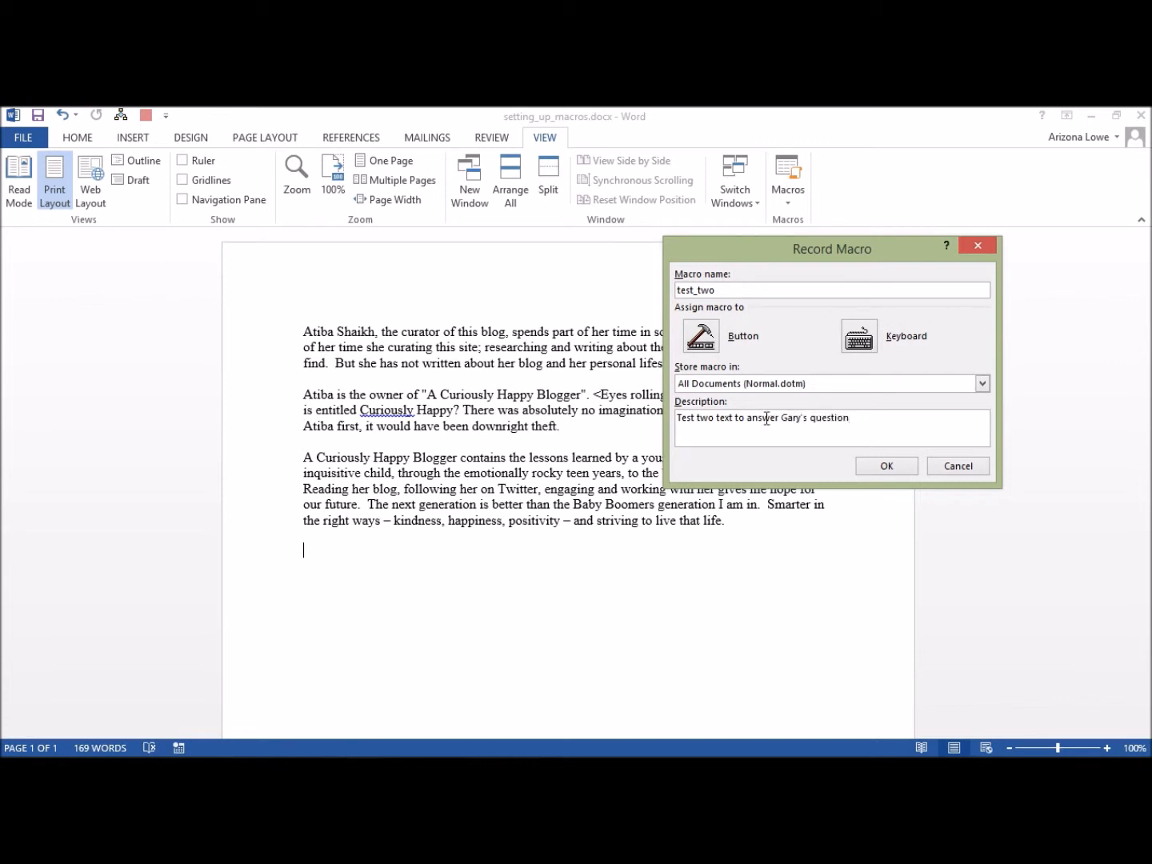
- Assign the macro to a button by adding Normal.NewMacros.test_two to the Quick Access Toolbar for all documents
{"action": "left_click", "coordinate": [702, 336]}
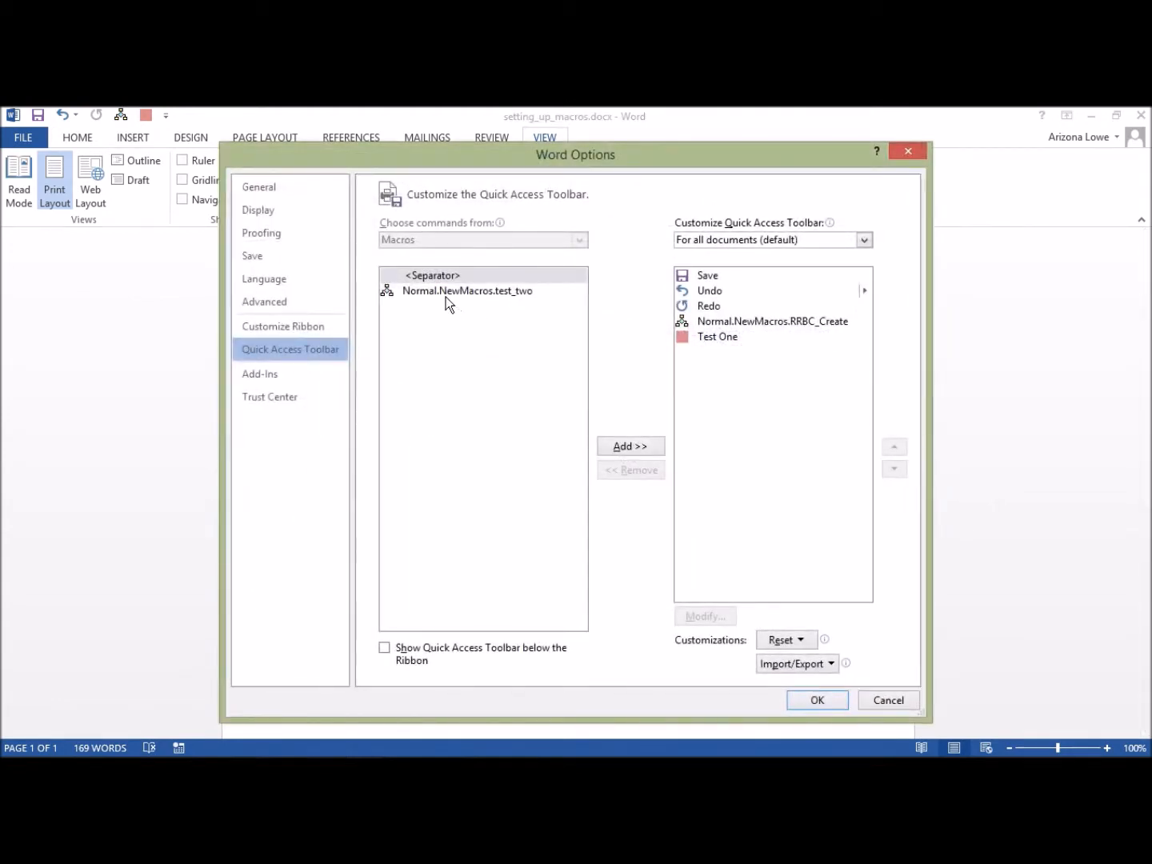
{"action": "left_click", "coordinate": [497, 291]}
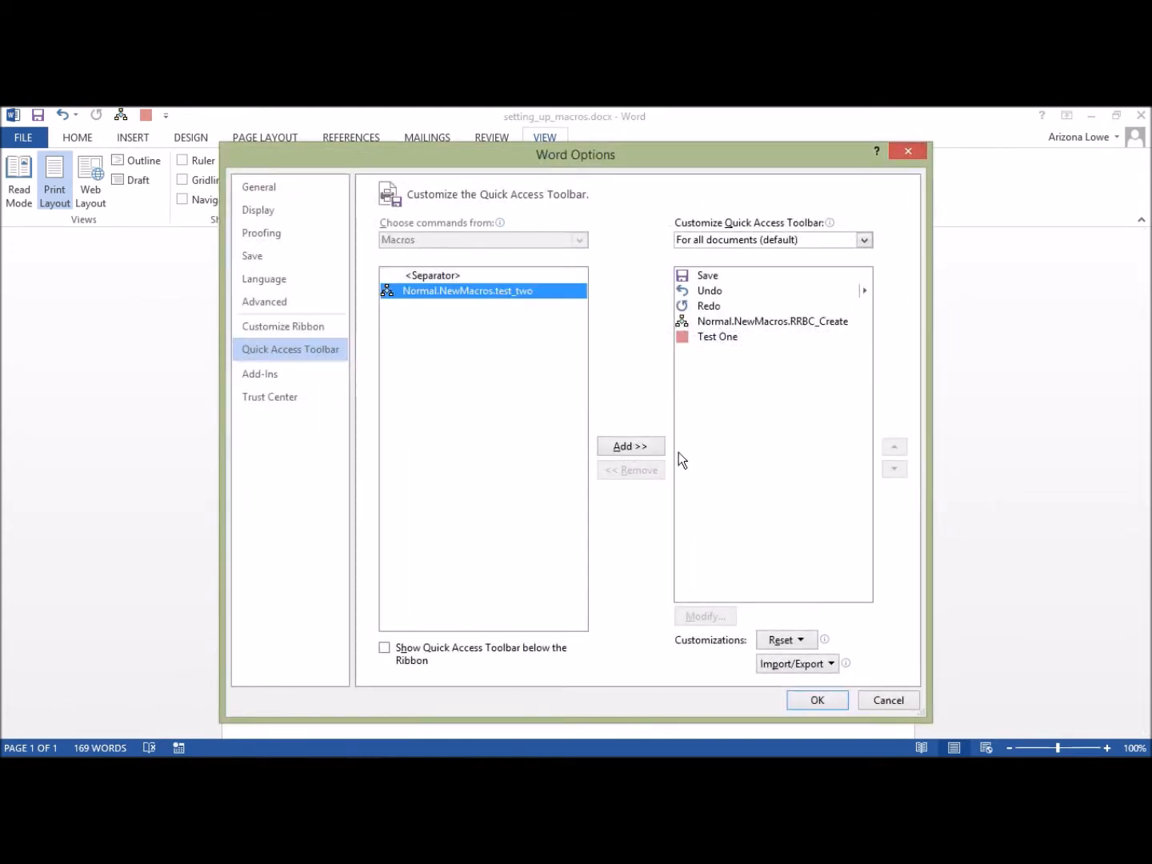
{"action": "left_click", "coordinate": [615, 447]}
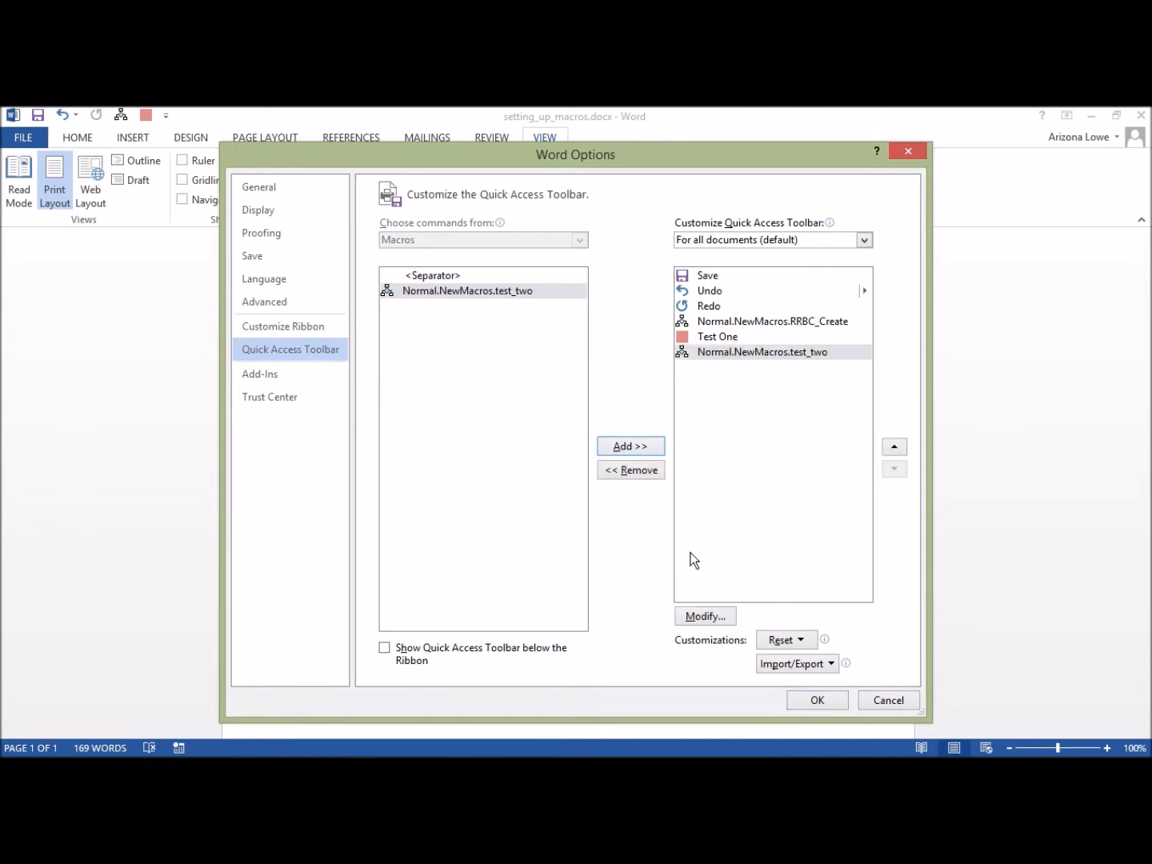
- Give the test_two macro button the blue square symbol and display name "Test Two", and start the macro recording
{"action": "left_click", "coordinate": [694, 617]}
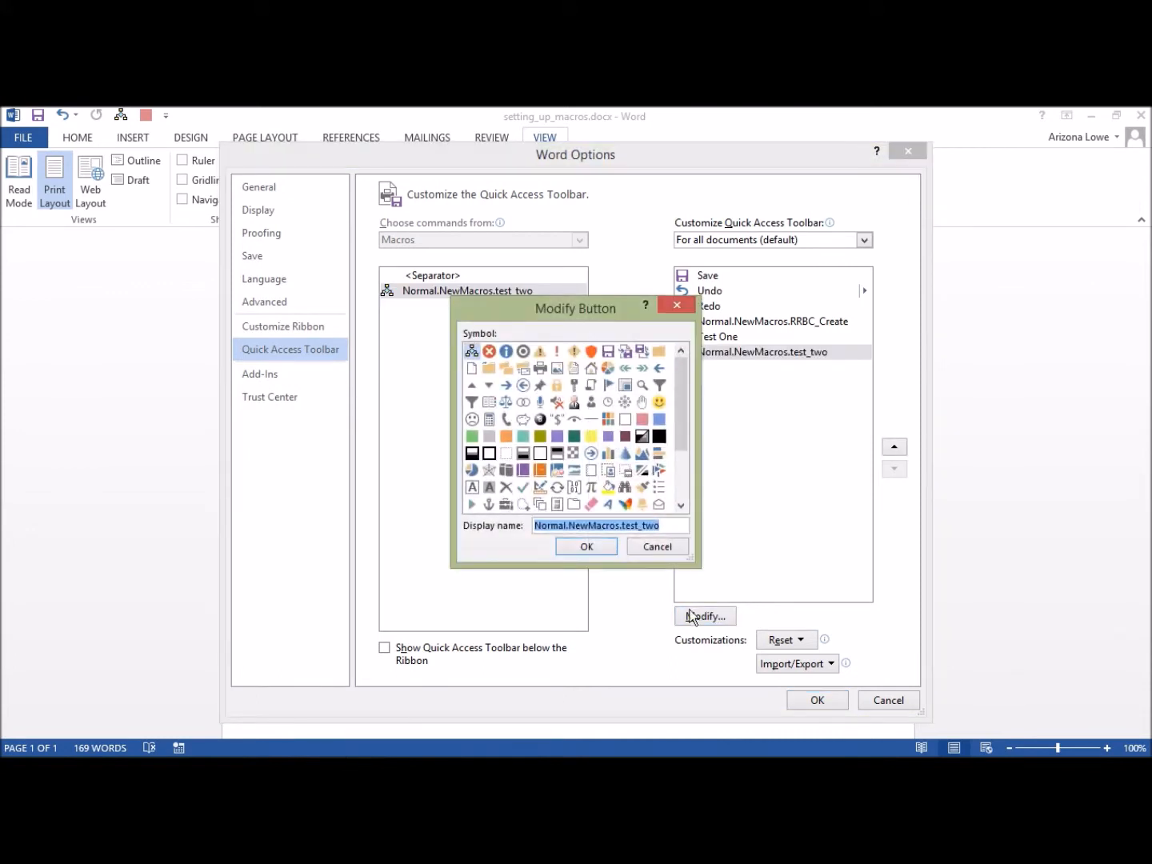
{"action": "left_click", "coordinate": [659, 421]}
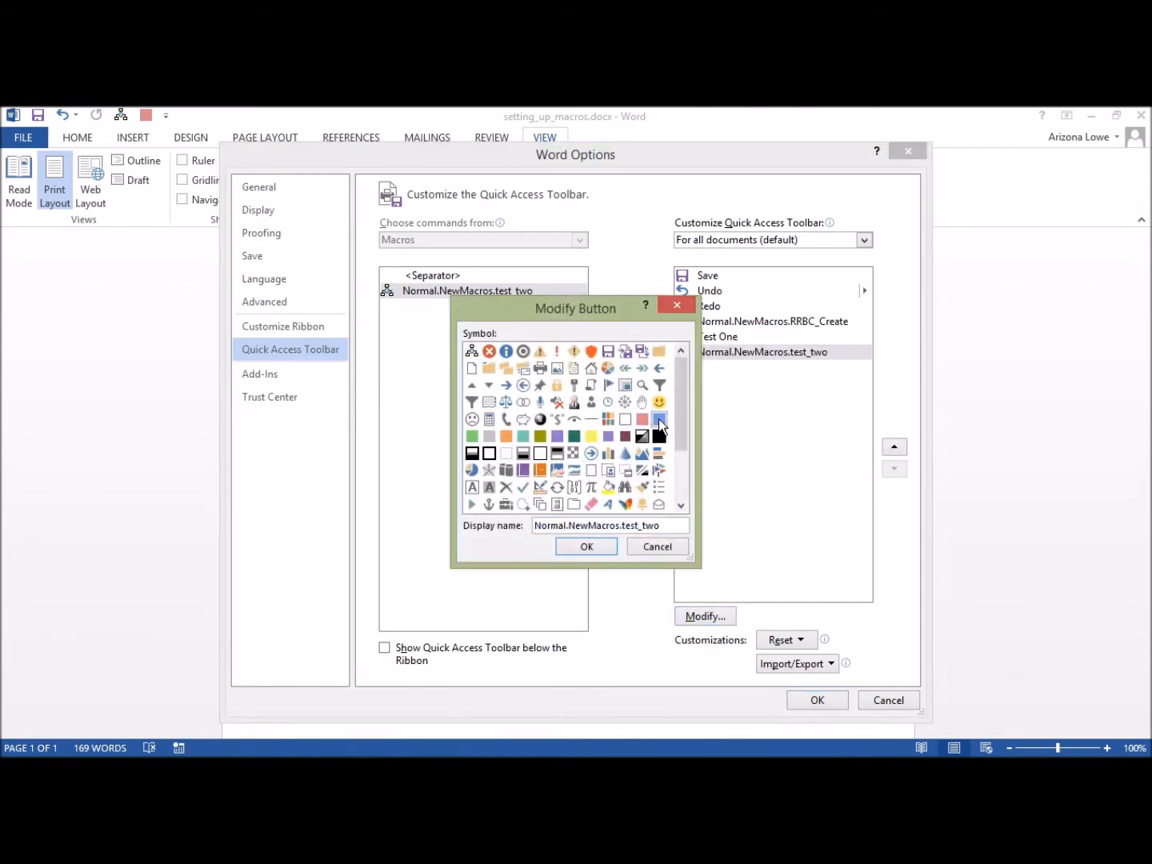
{"action": "left_click", "coordinate": [586, 546]}
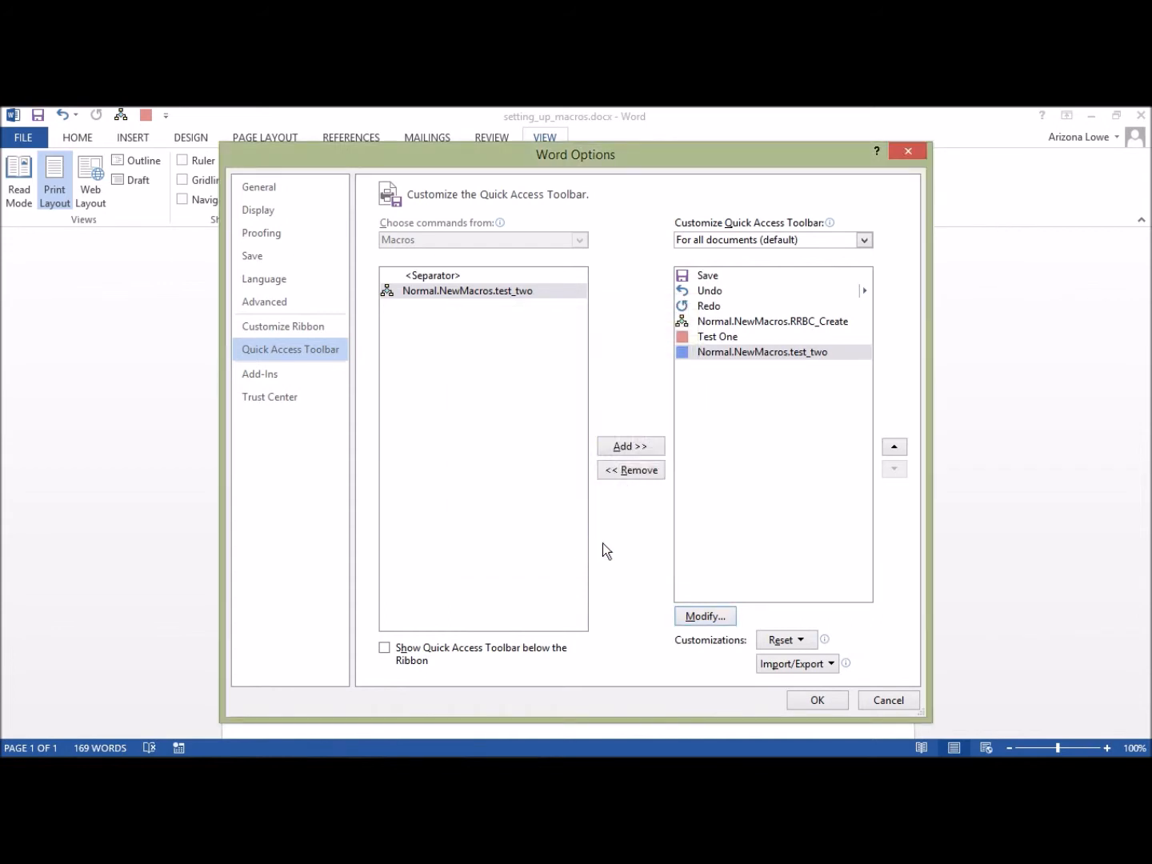
{"action": "left_click", "coordinate": [722, 615]}
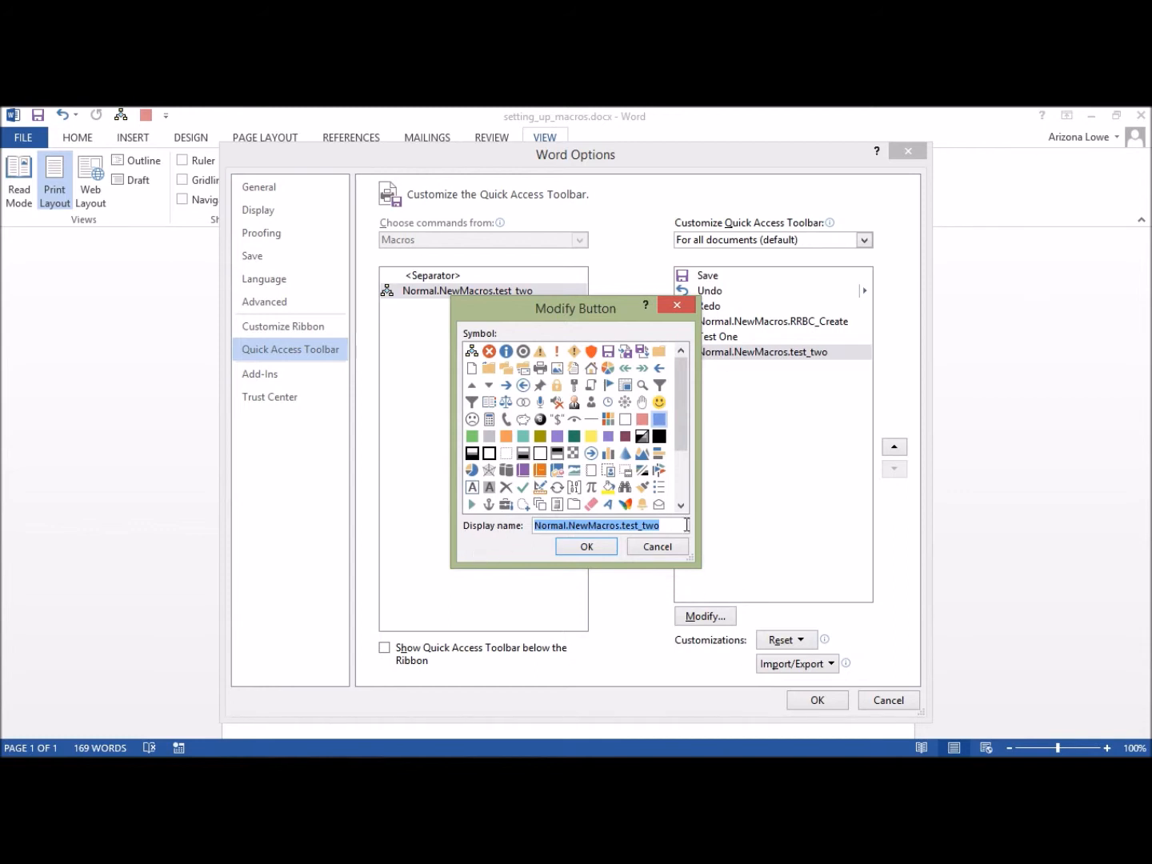
{"action": "type", "text": "Test Two"}
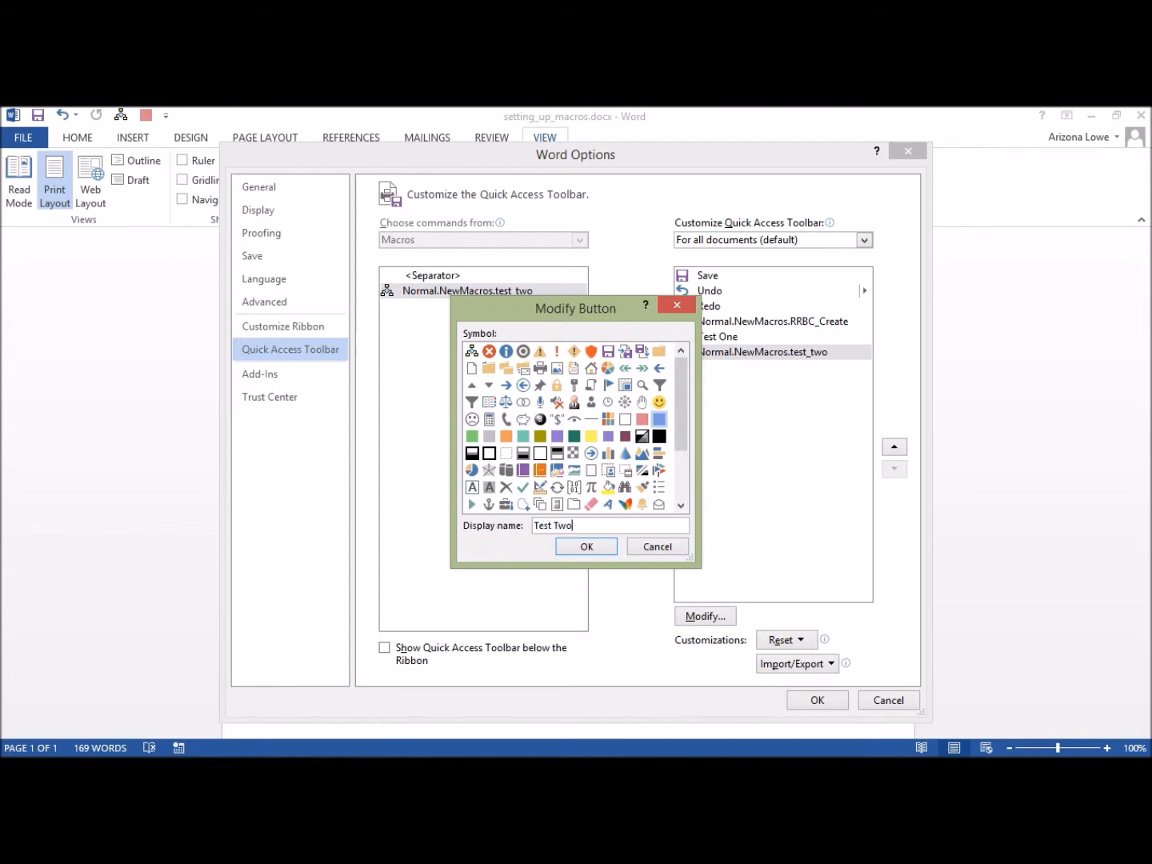
{"action": "left_click", "coordinate": [588, 547]}
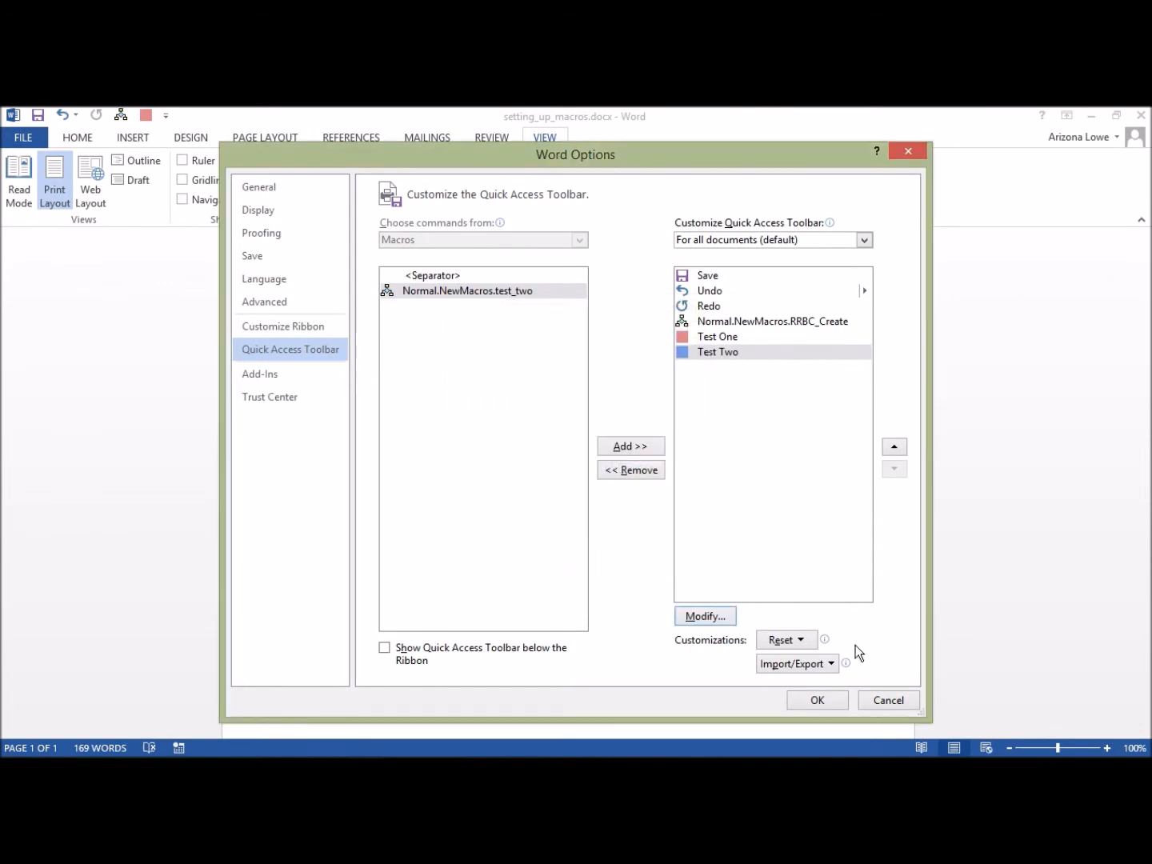
{"action": "left_click", "coordinate": [822, 697]}
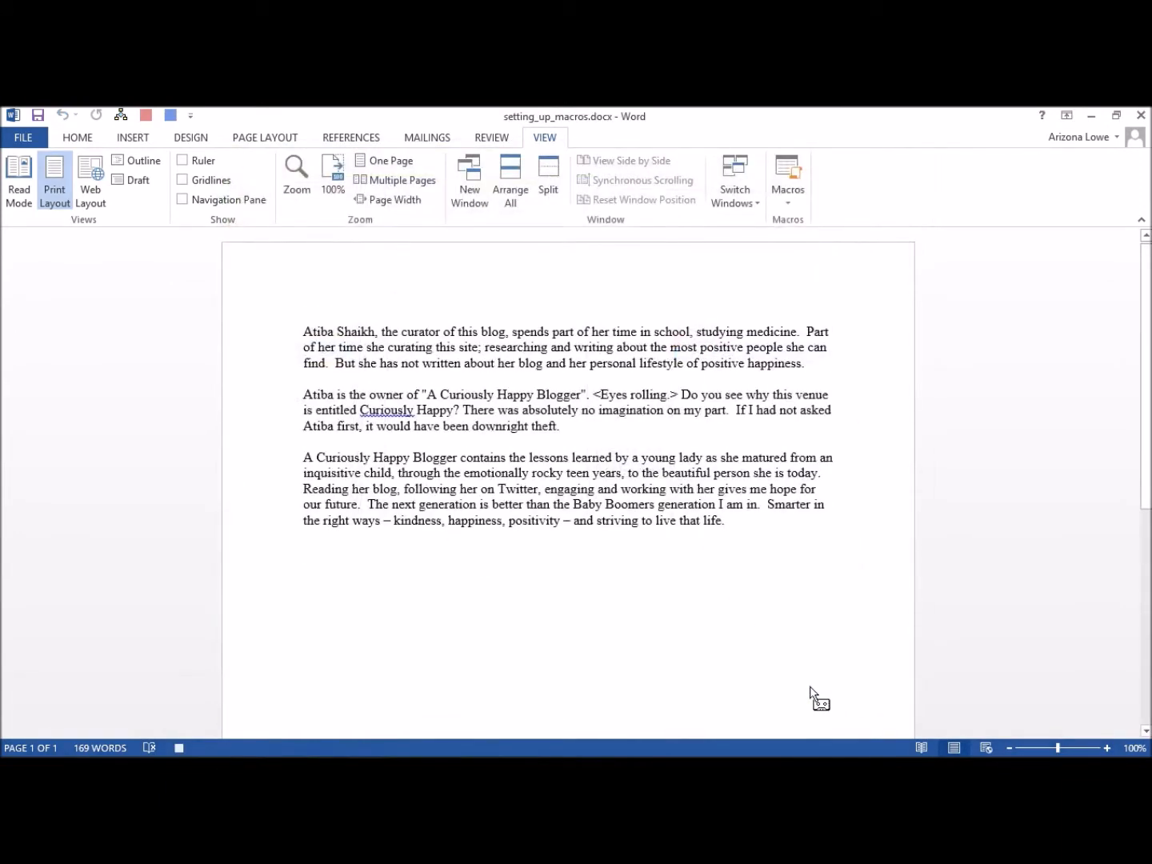
- Open test_two.docx from the testing folder while the test_two macro is recording
{"action": "left_click", "coordinate": [24, 137]}
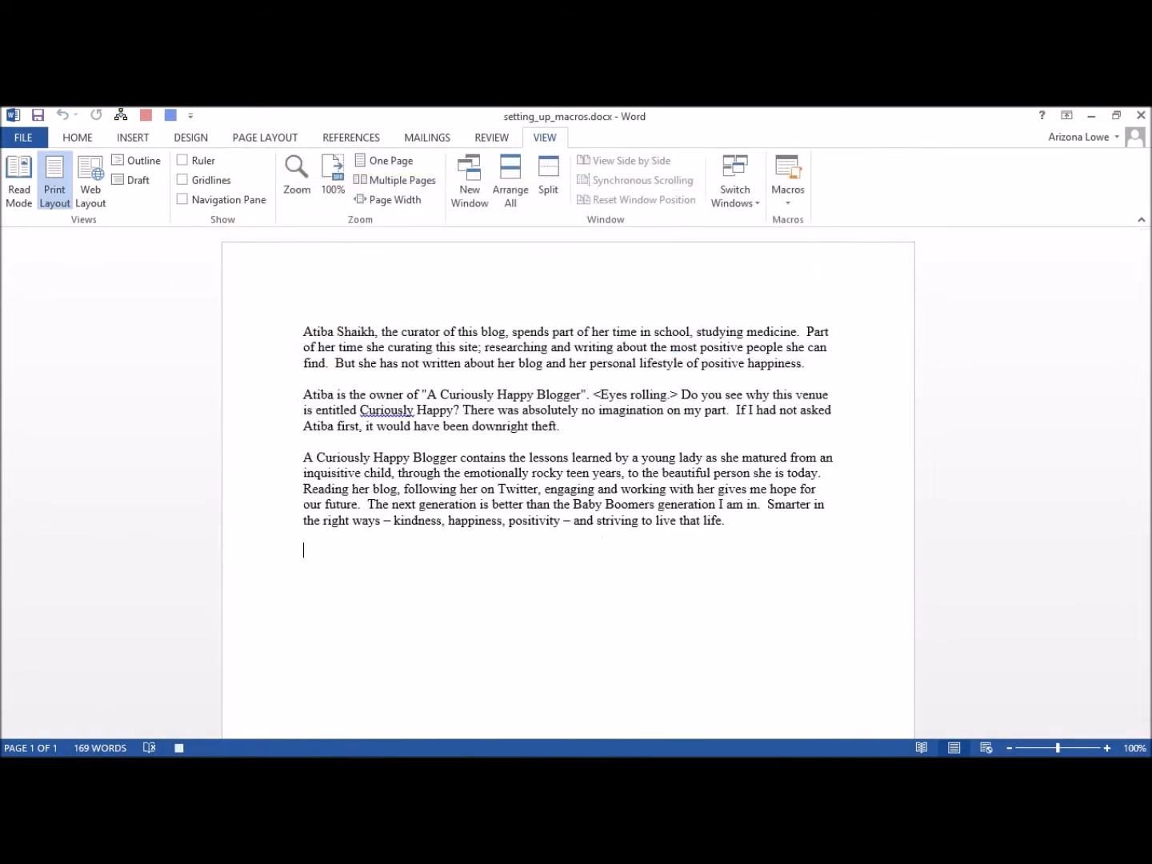
{"action": "left_click", "coordinate": [14, 247]}
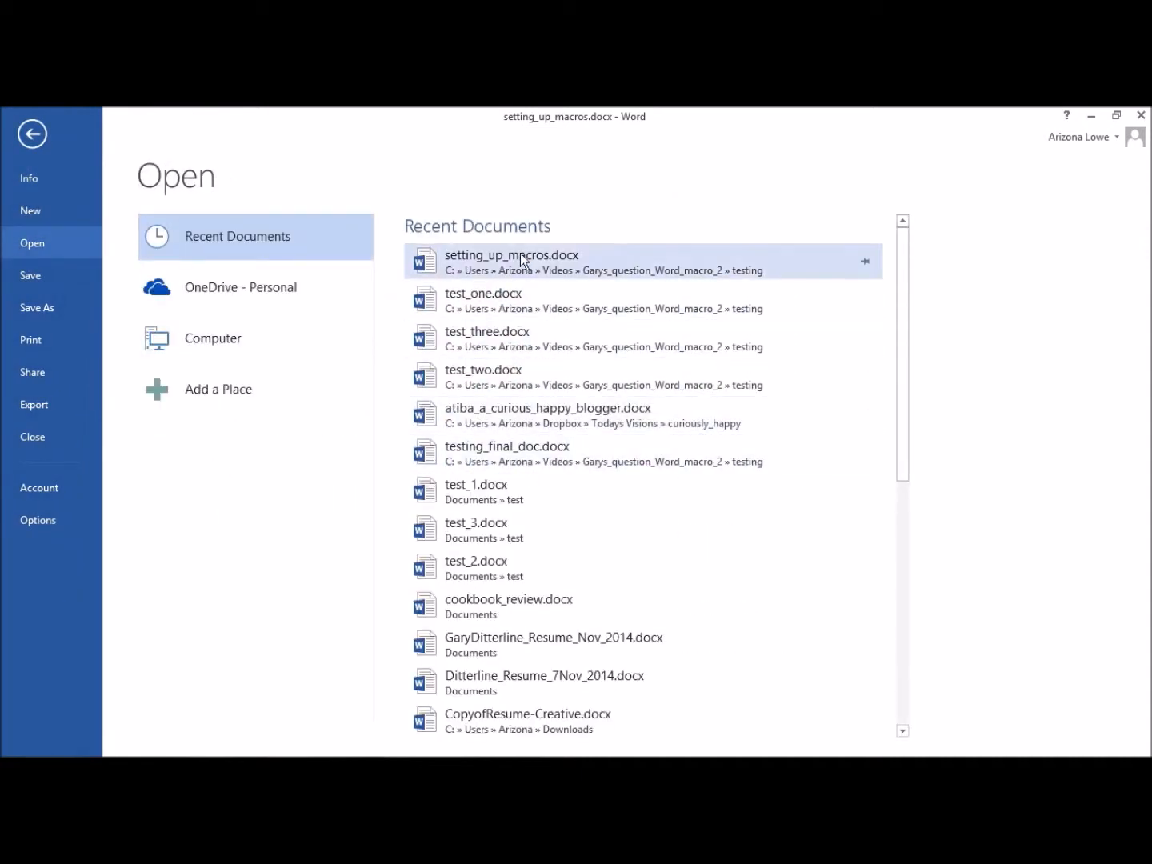
{"action": "left_click", "coordinate": [208, 346]}
{"action": "left_click", "coordinate": [432, 598]}
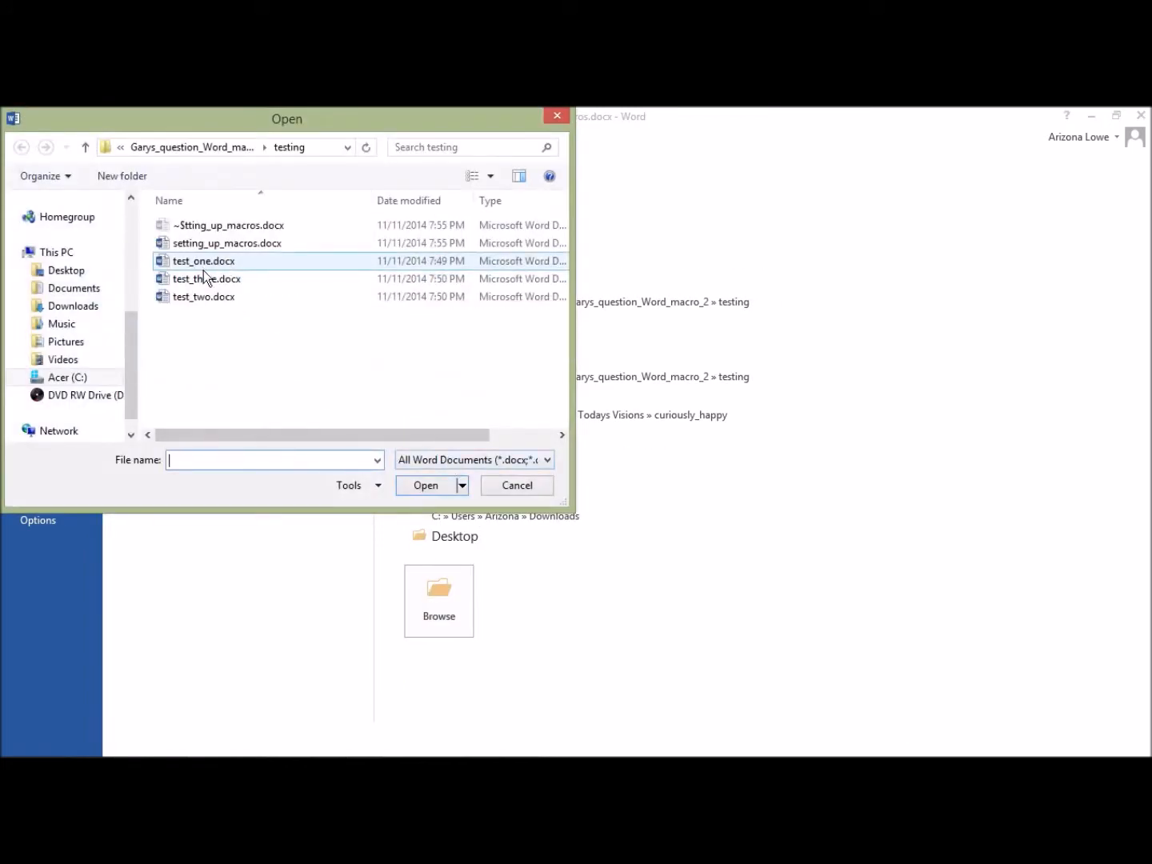
{"action": "left_click", "coordinate": [193, 297]}
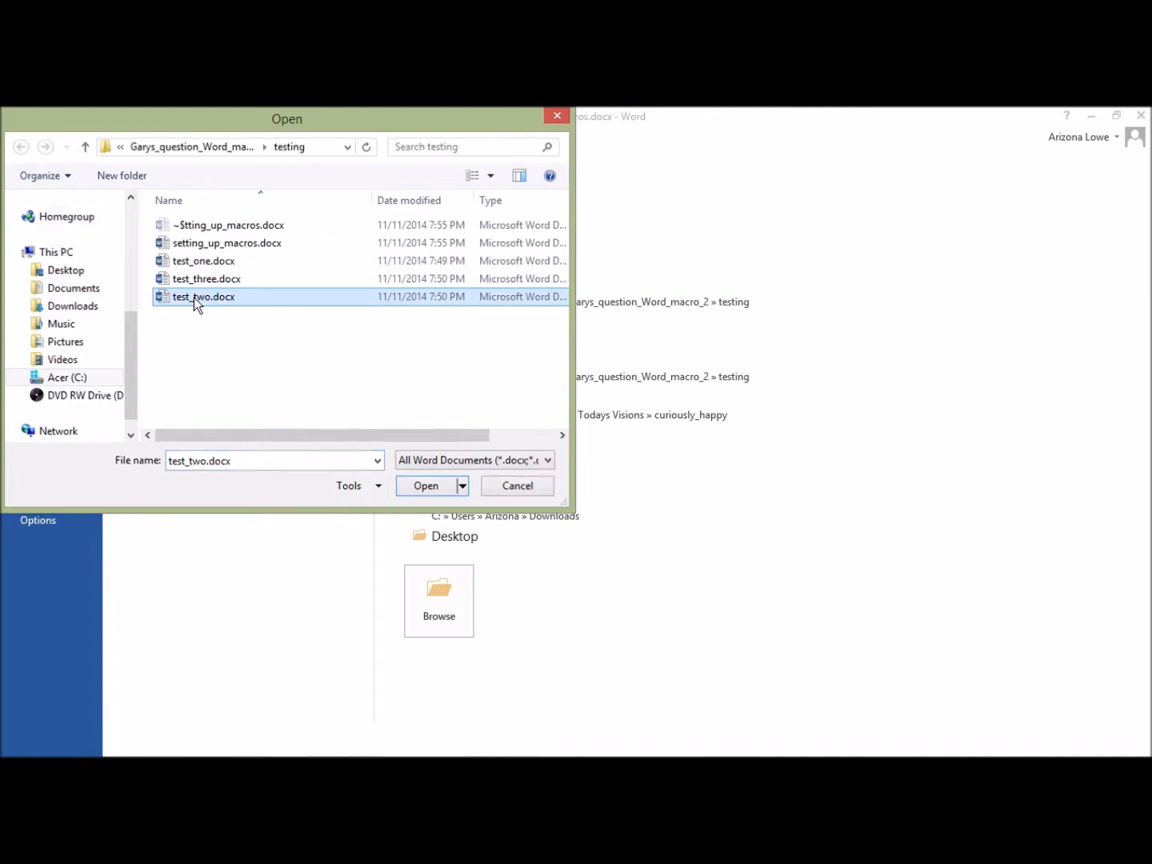
{"action": "double_click", "coordinate": [194, 297]}
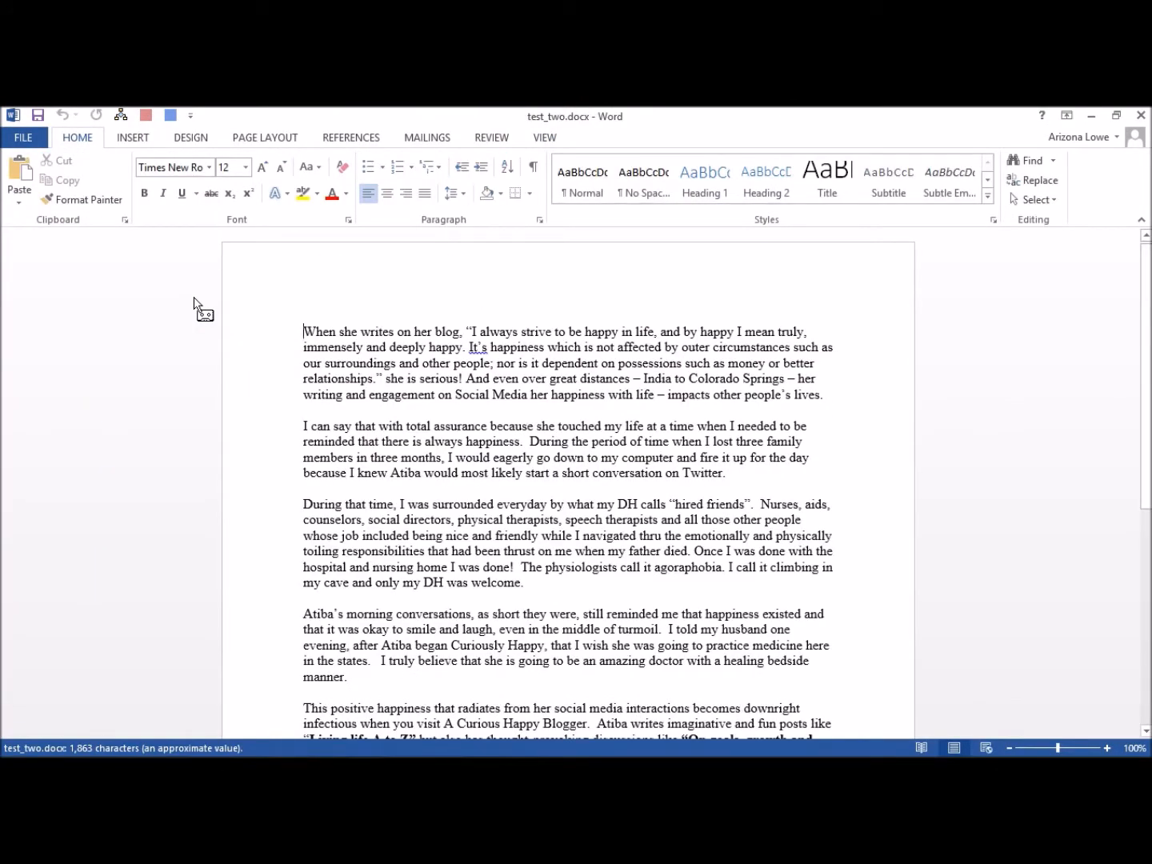
- Copy the entire text of test_two.docx and close that document
{"action": "key", "text": "ctrl+a"}
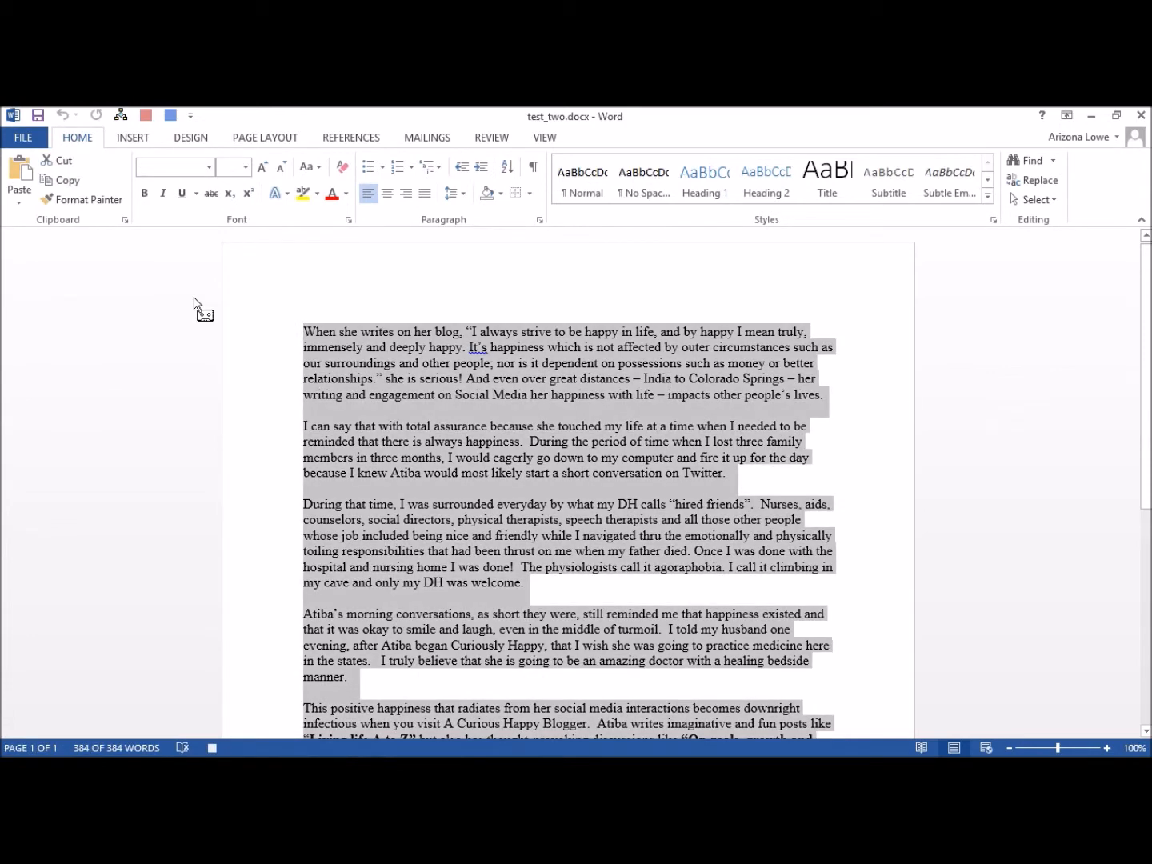
{"action": "key", "text": "ctrl+c"}
{"action": "left_click", "coordinate": [24, 140]}
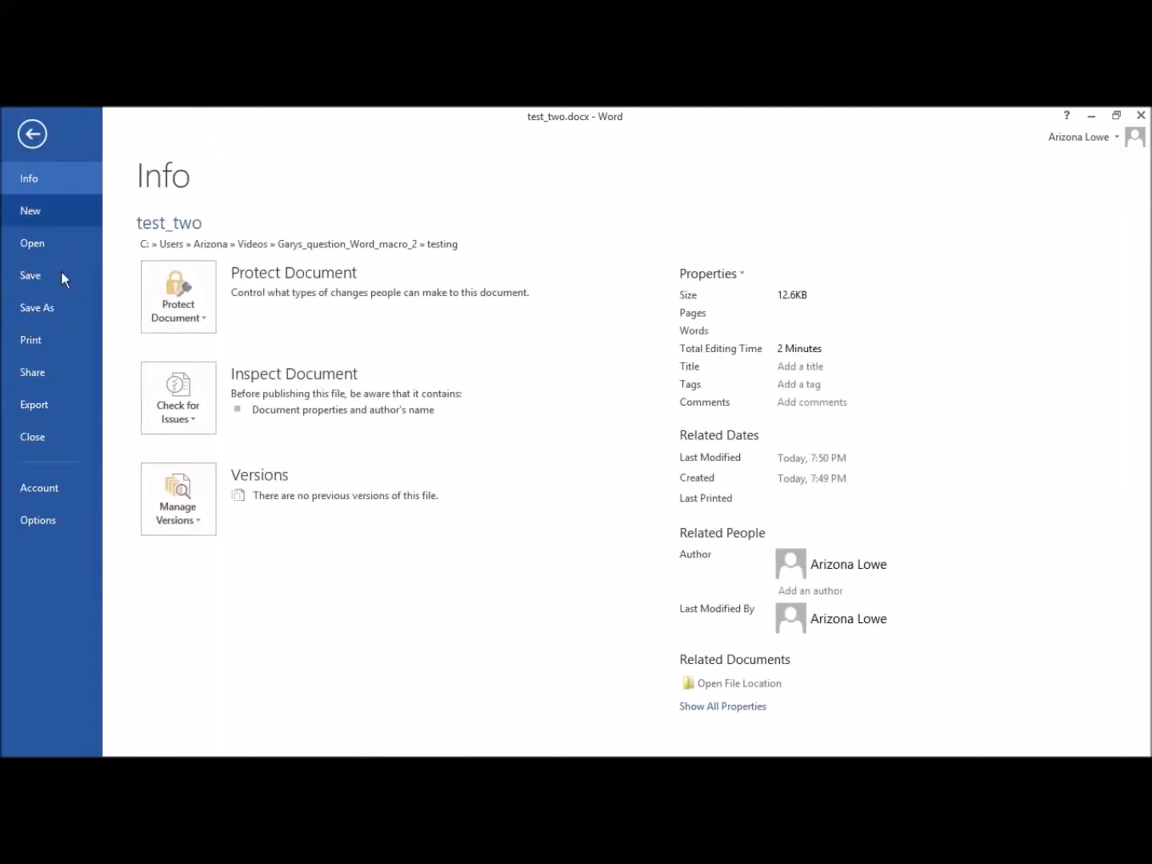
{"action": "left_click", "coordinate": [33, 437]}
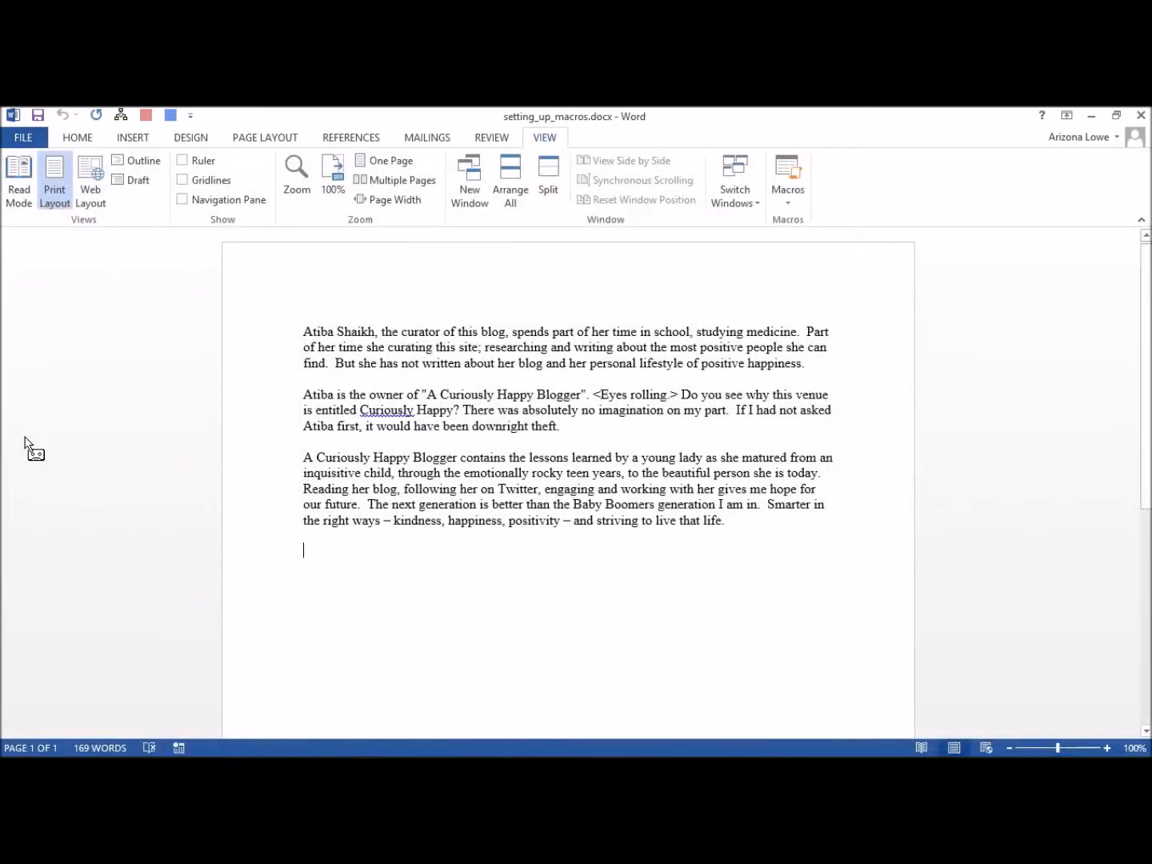
- Paste the copied text at the end of setting_up_macros.docx with a page break after it, and stop the test_two recording
{"action": "key", "text": "ctrl+v"}
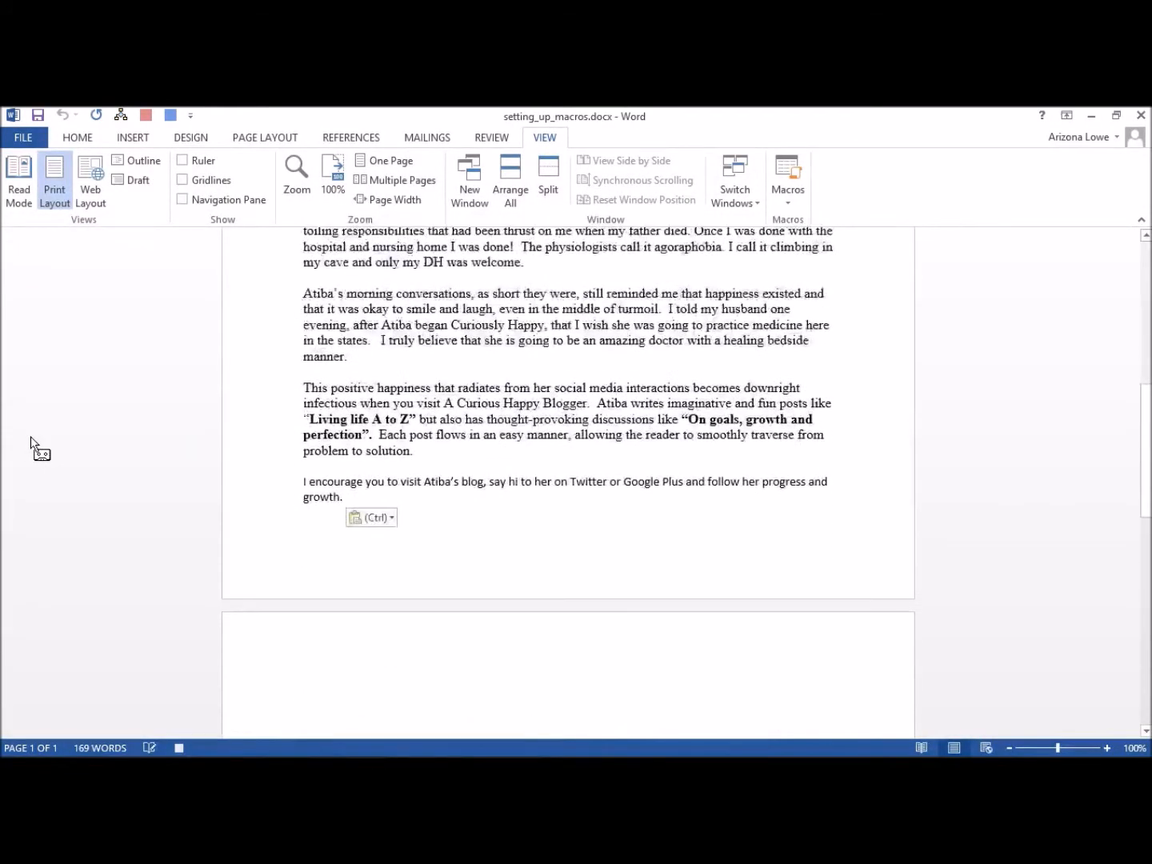
{"action": "key", "text": "BackSpace"}
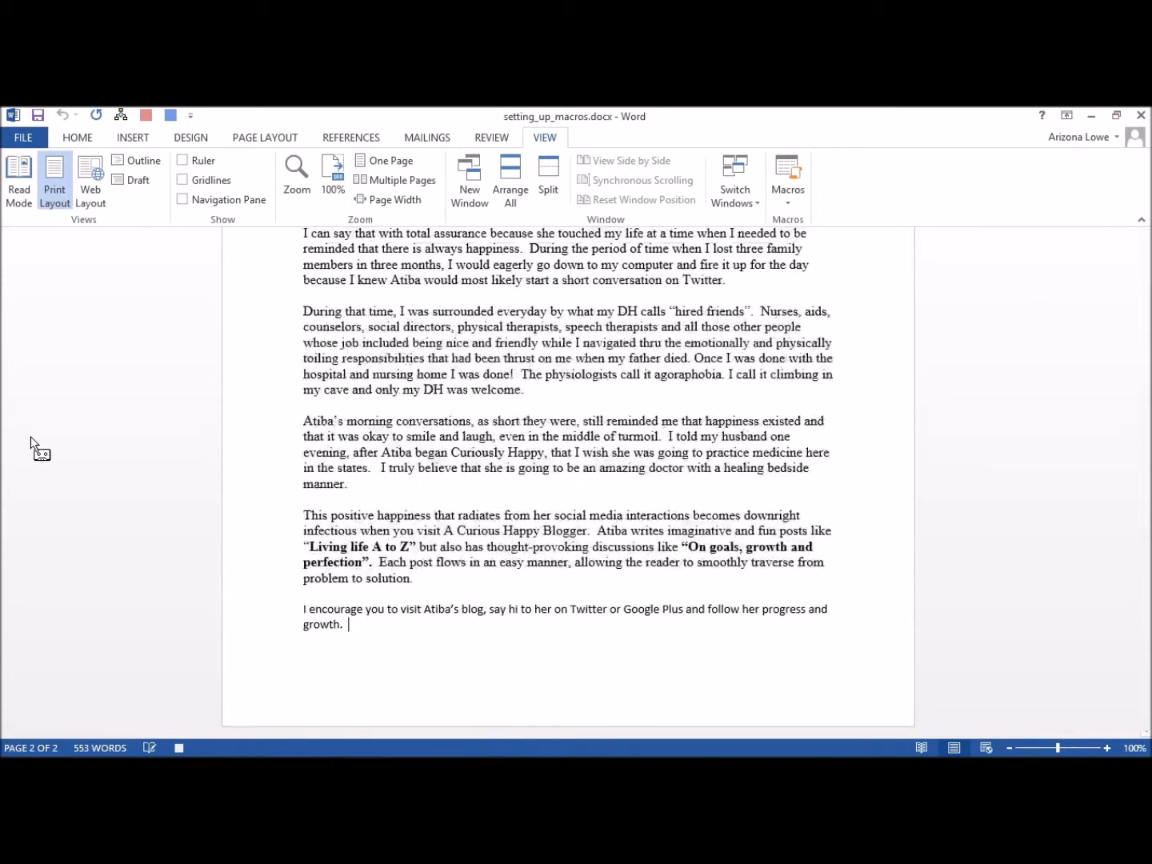
{"action": "key", "text": "ctrl+Return"}
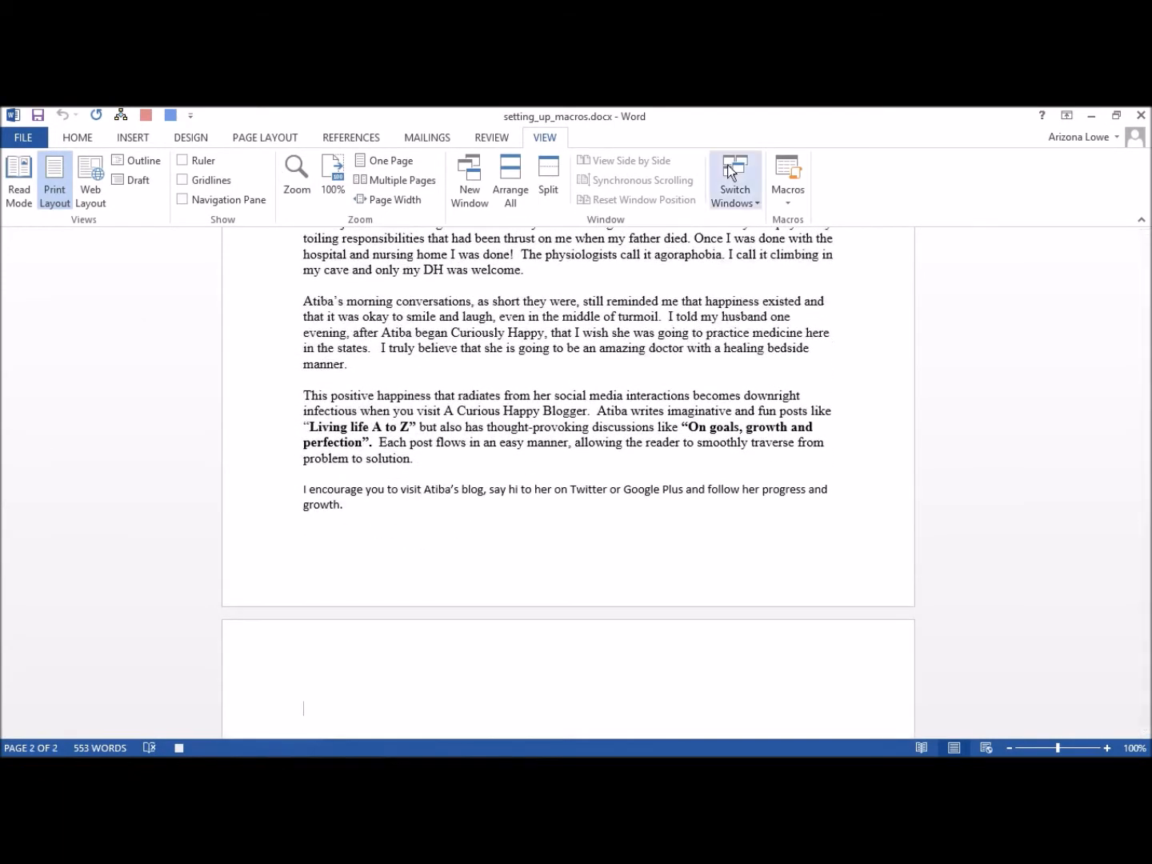
{"action": "left_click", "coordinate": [785, 196]}
{"action": "left_click", "coordinate": [820, 240]}
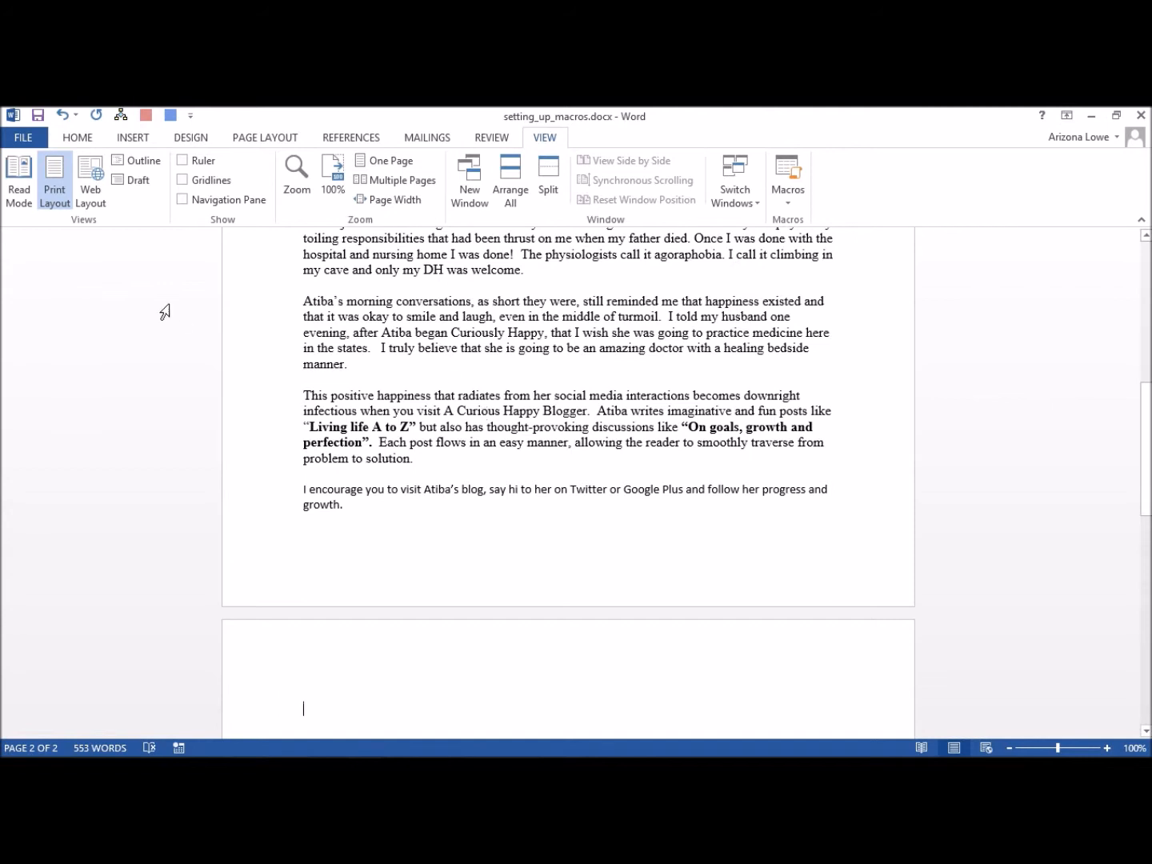
- Start recording a new macro named test_three with a short description saying whose answer it contains
{"action": "left_click", "coordinate": [785, 204]}
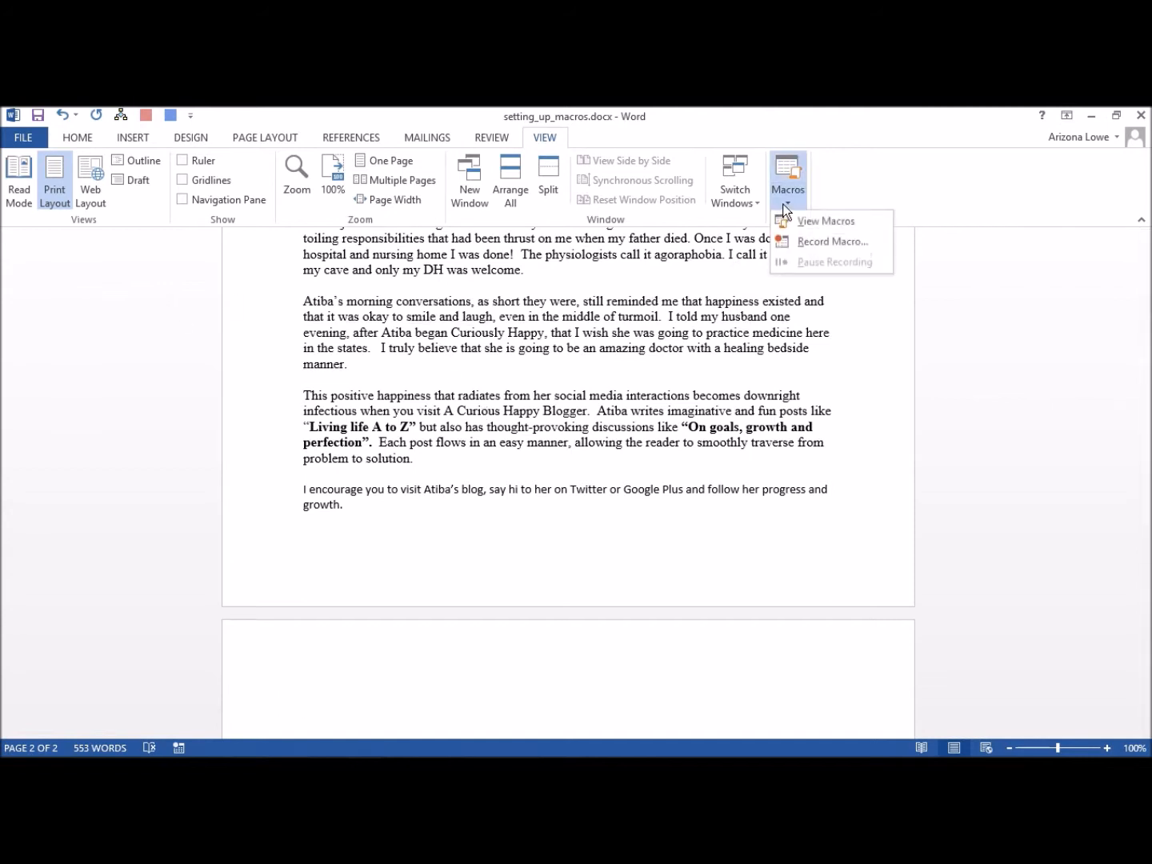
{"action": "left_click", "coordinate": [818, 240]}
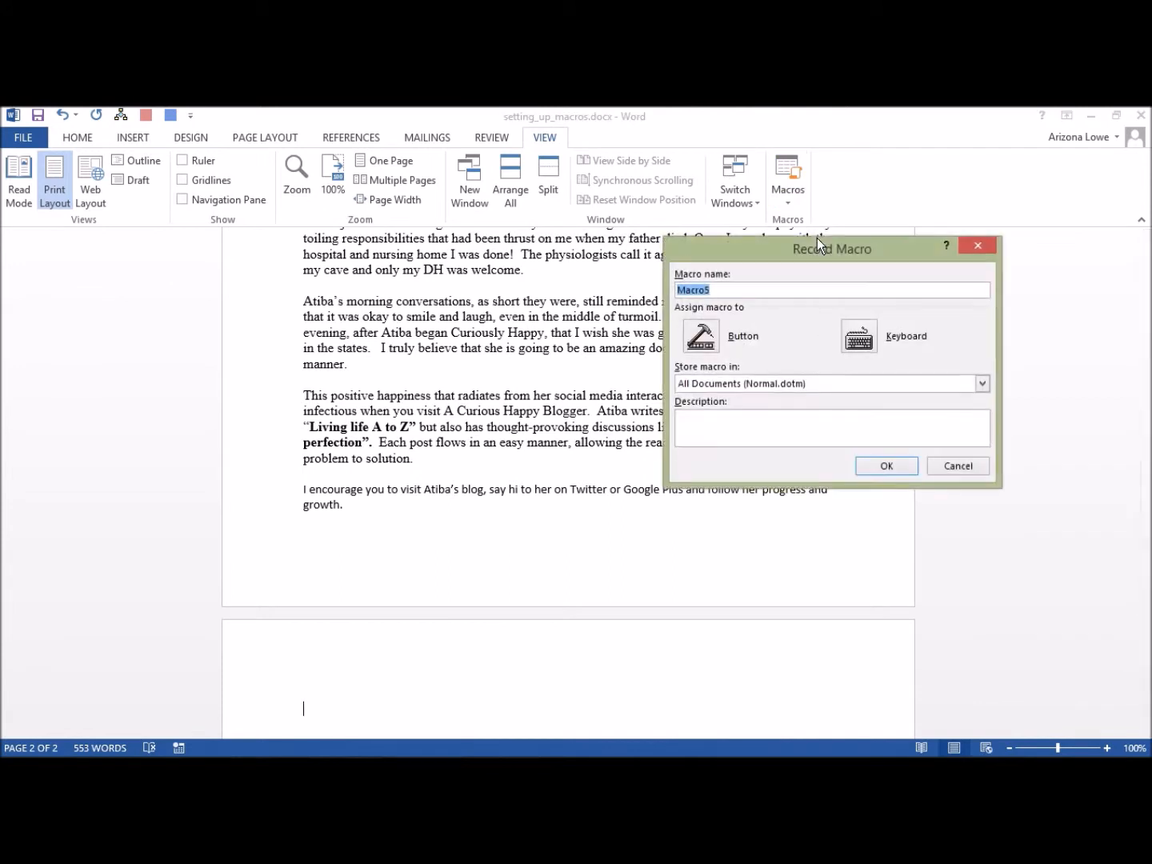
{"action": "type", "text": "test_three"}
{"action": "left_click", "coordinate": [751, 436]}
{"action": "type", "text": "Gary's"}
{"action": "type", "text": " answer te"}
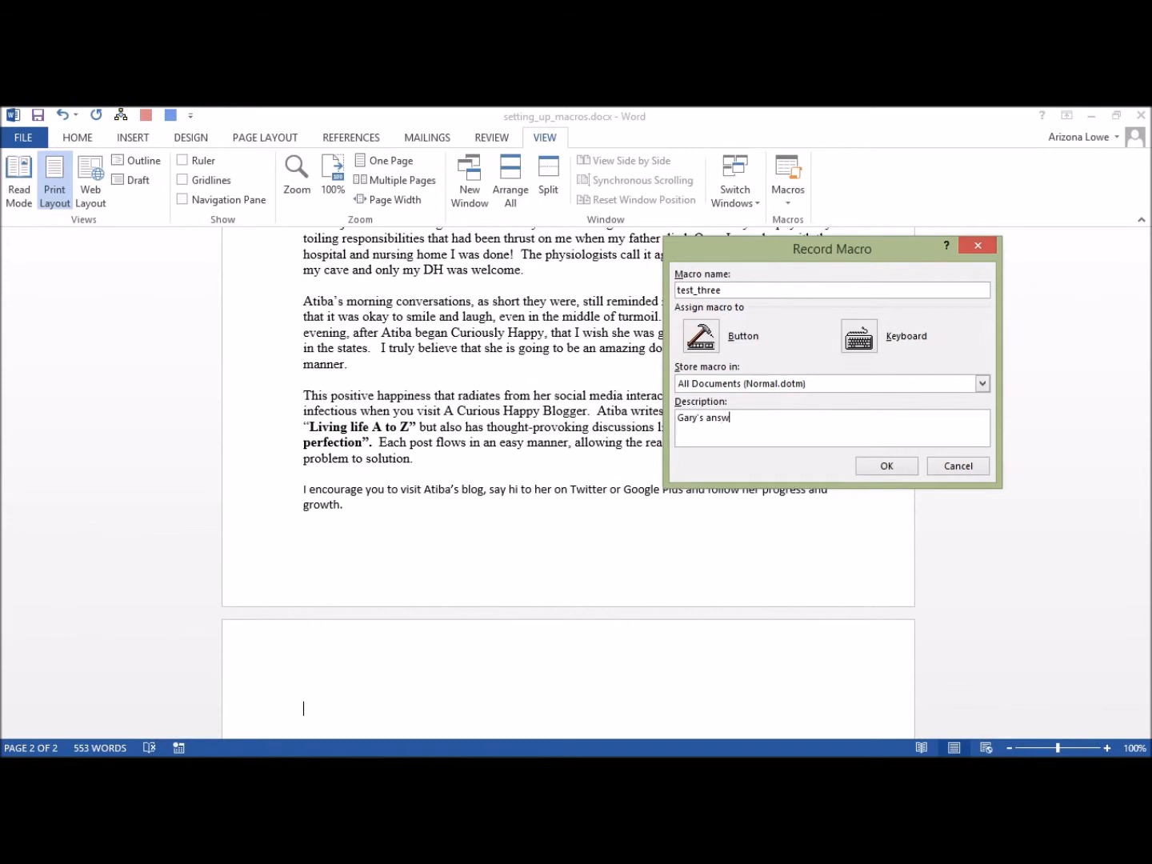
{"action": "type", "text": "xzt three"}
{"action": "key", "text": "BackSpace"}
{"action": "left_click", "coordinate": [881, 465]}
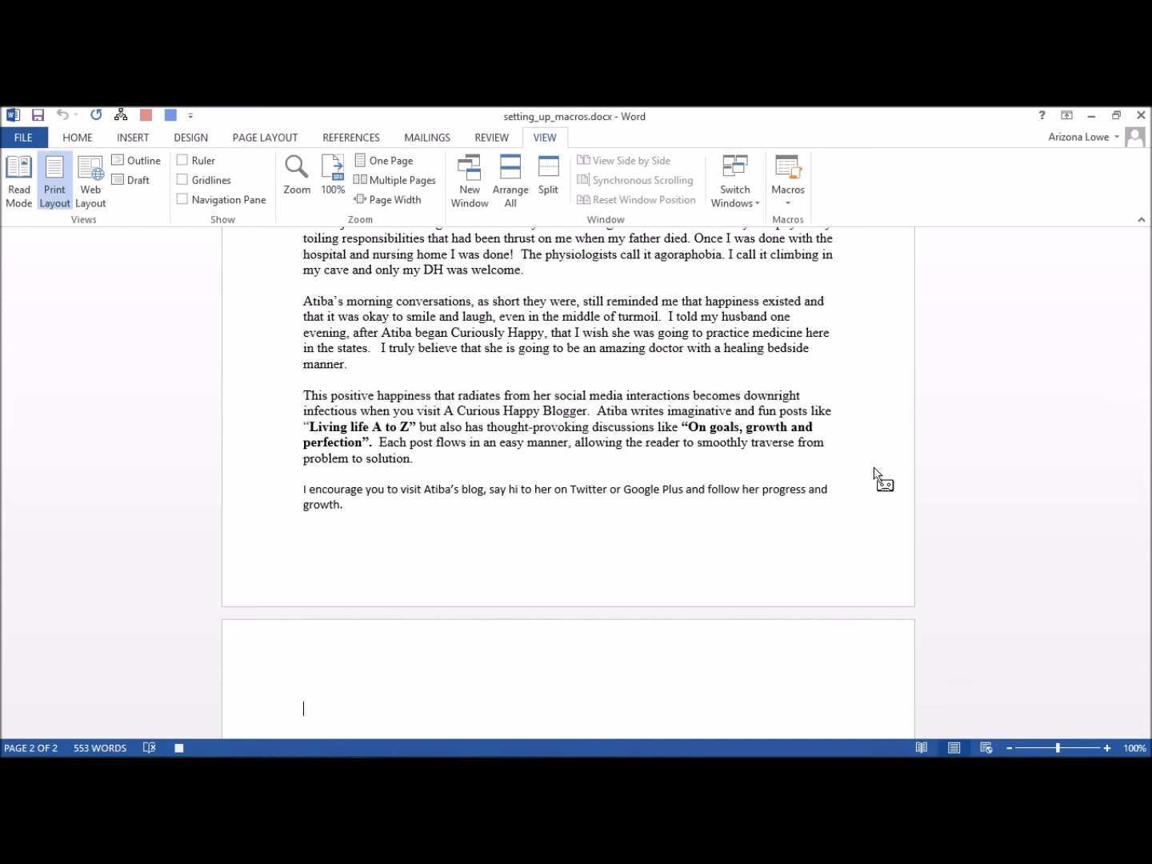
- Open test_three.docx from the testing folder while the test_three macro is recording
{"action": "left_click", "coordinate": [23, 140]}
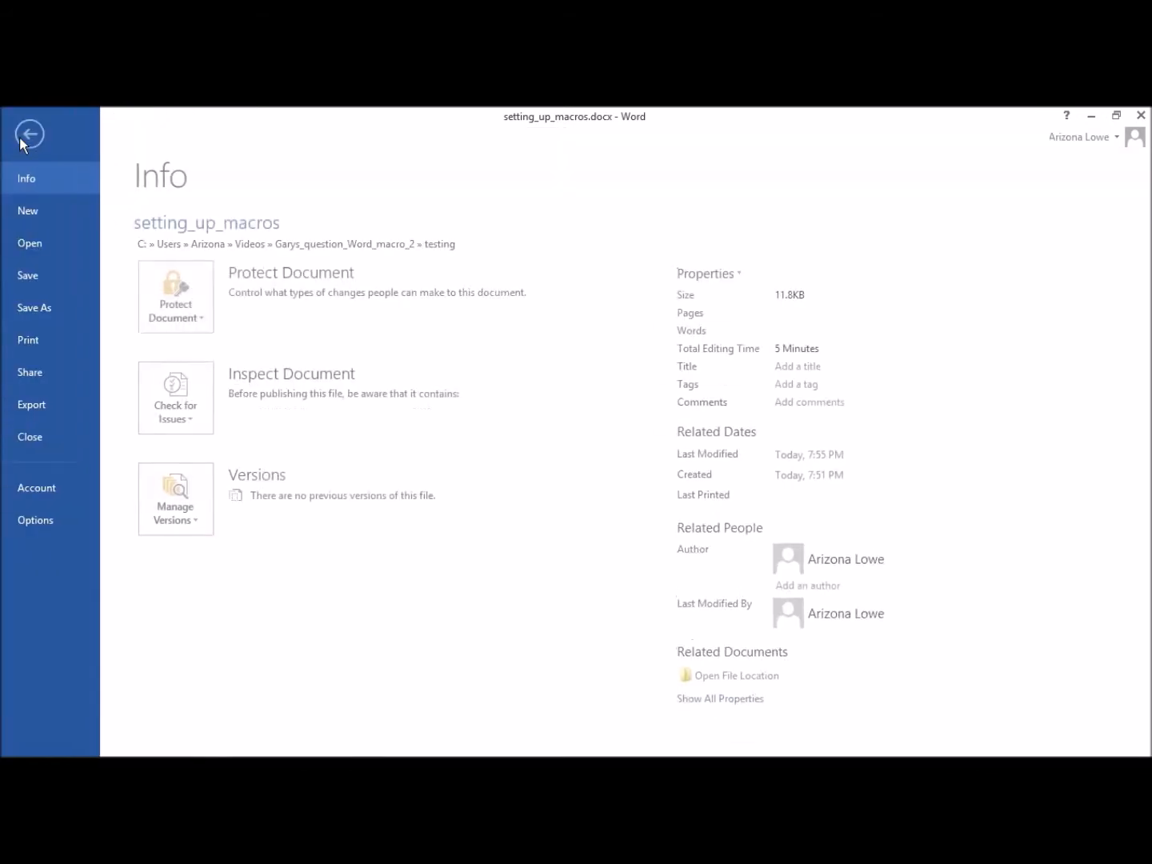
{"action": "left_click", "coordinate": [26, 248]}
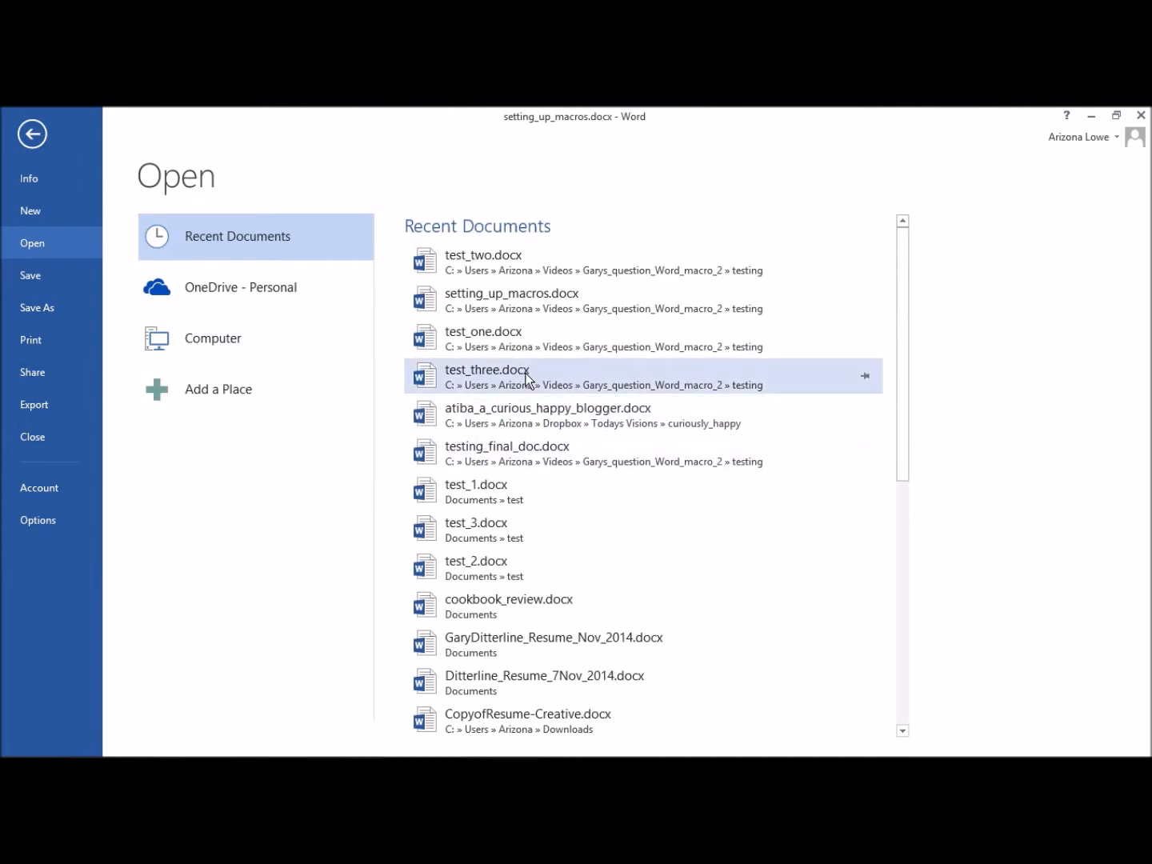
{"action": "left_click", "coordinate": [211, 347]}
{"action": "left_click", "coordinate": [450, 590]}
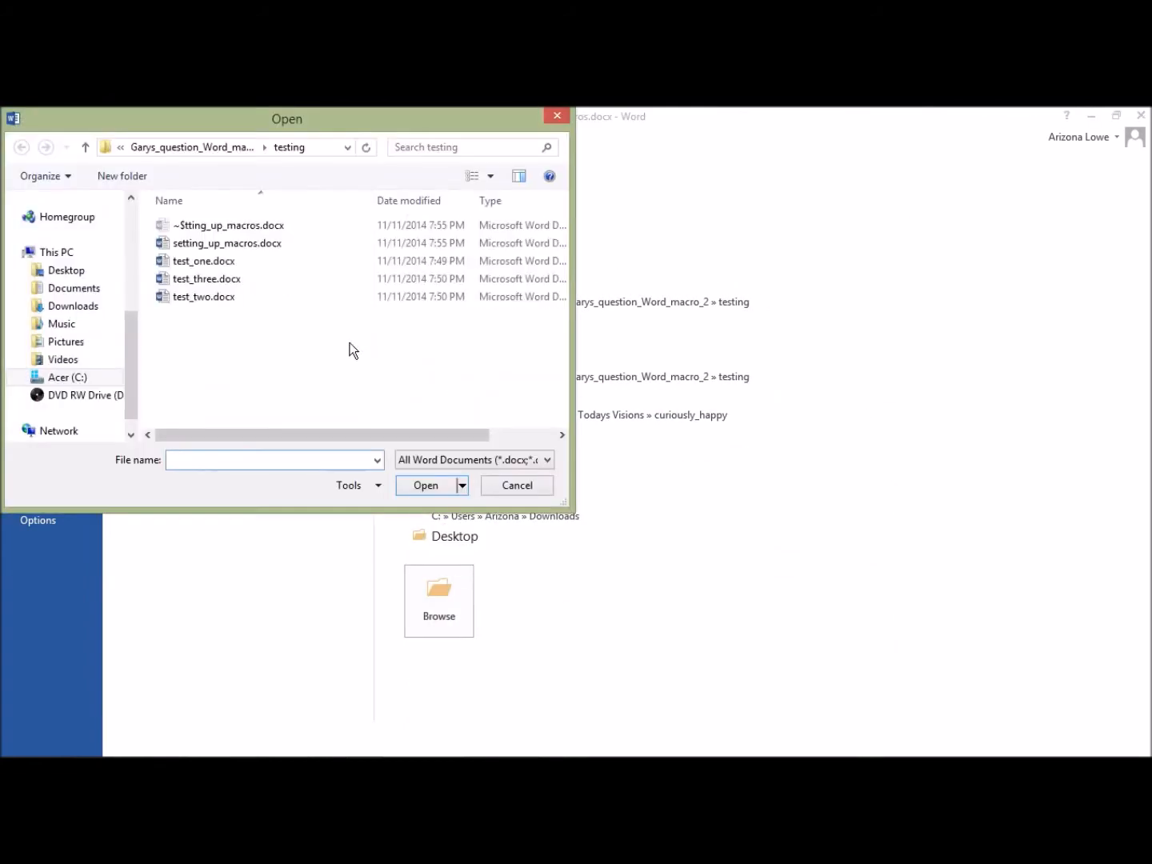
{"action": "double_click", "coordinate": [226, 279]}
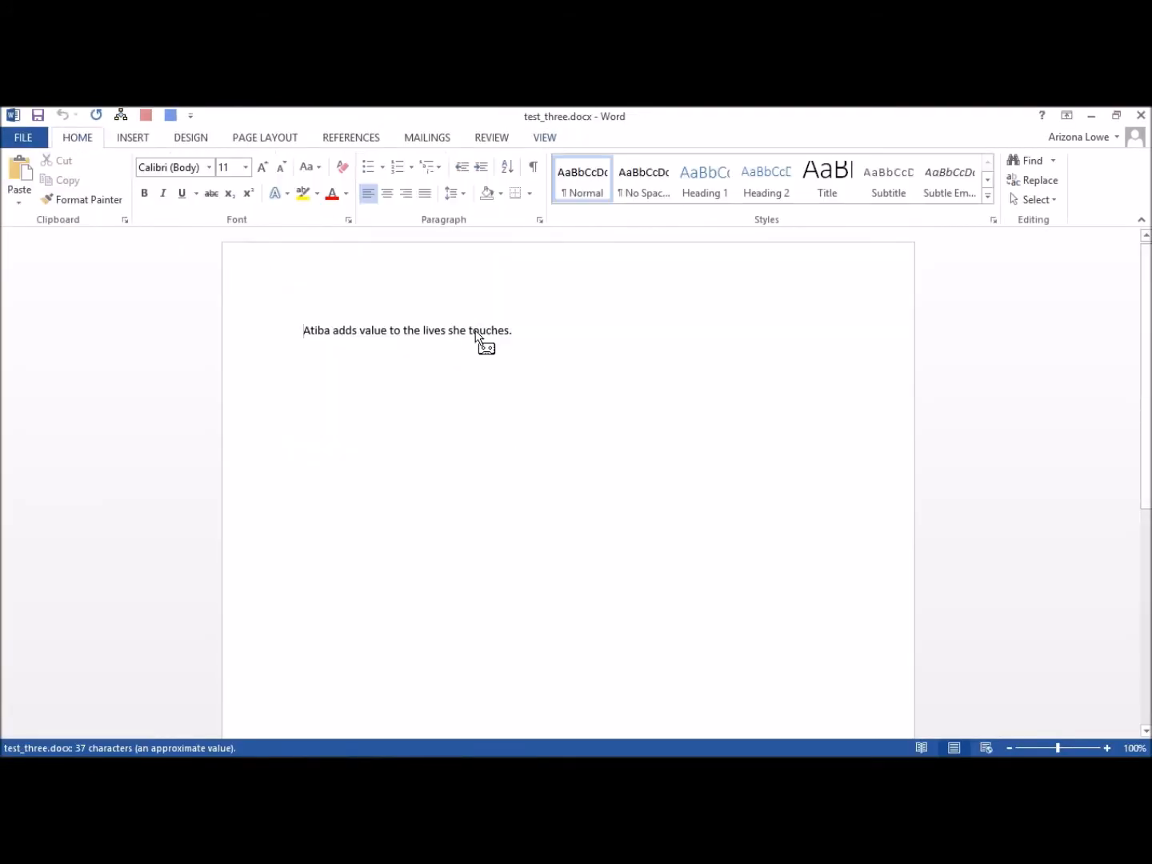
- Copy the entire text of test_three.docx and close that document
{"action": "key", "text": "ctrl+a"}
{"action": "key", "text": "ctrl+c"}
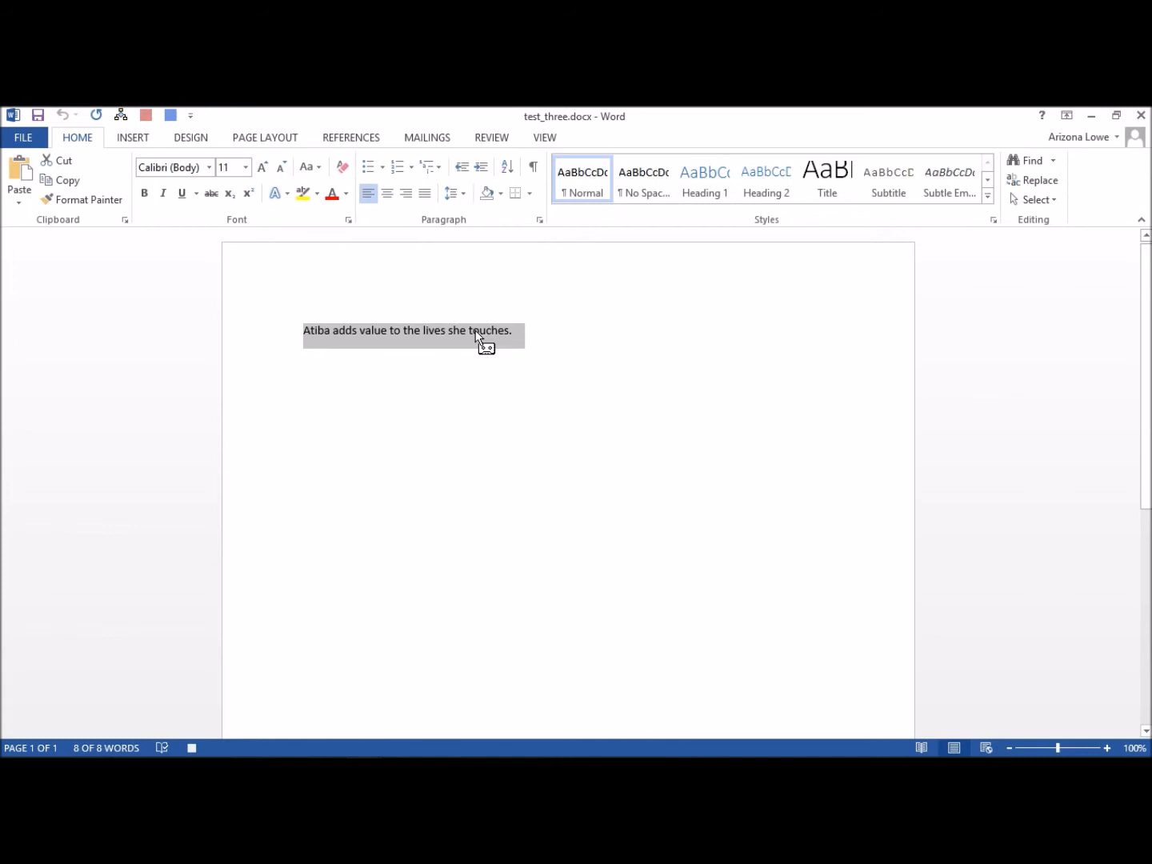
{"action": "left_click", "coordinate": [23, 137]}
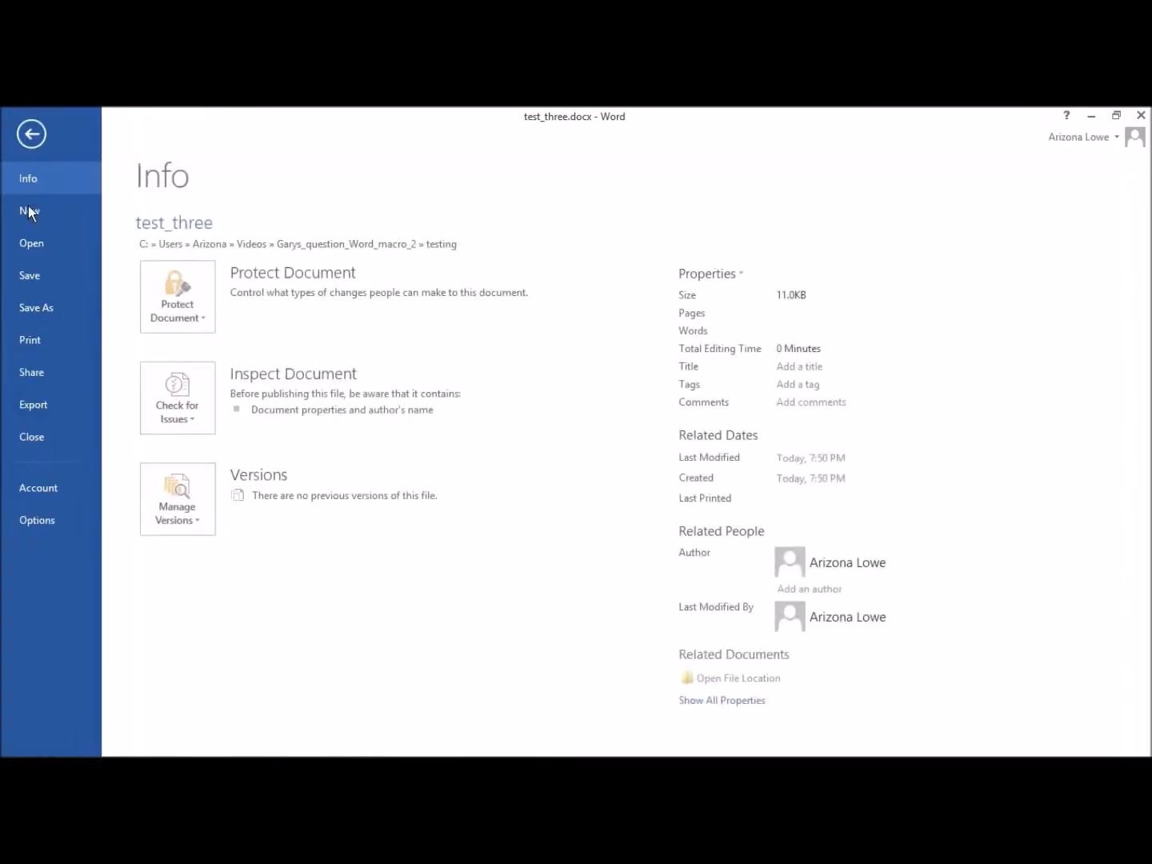
{"action": "left_click", "coordinate": [44, 431]}
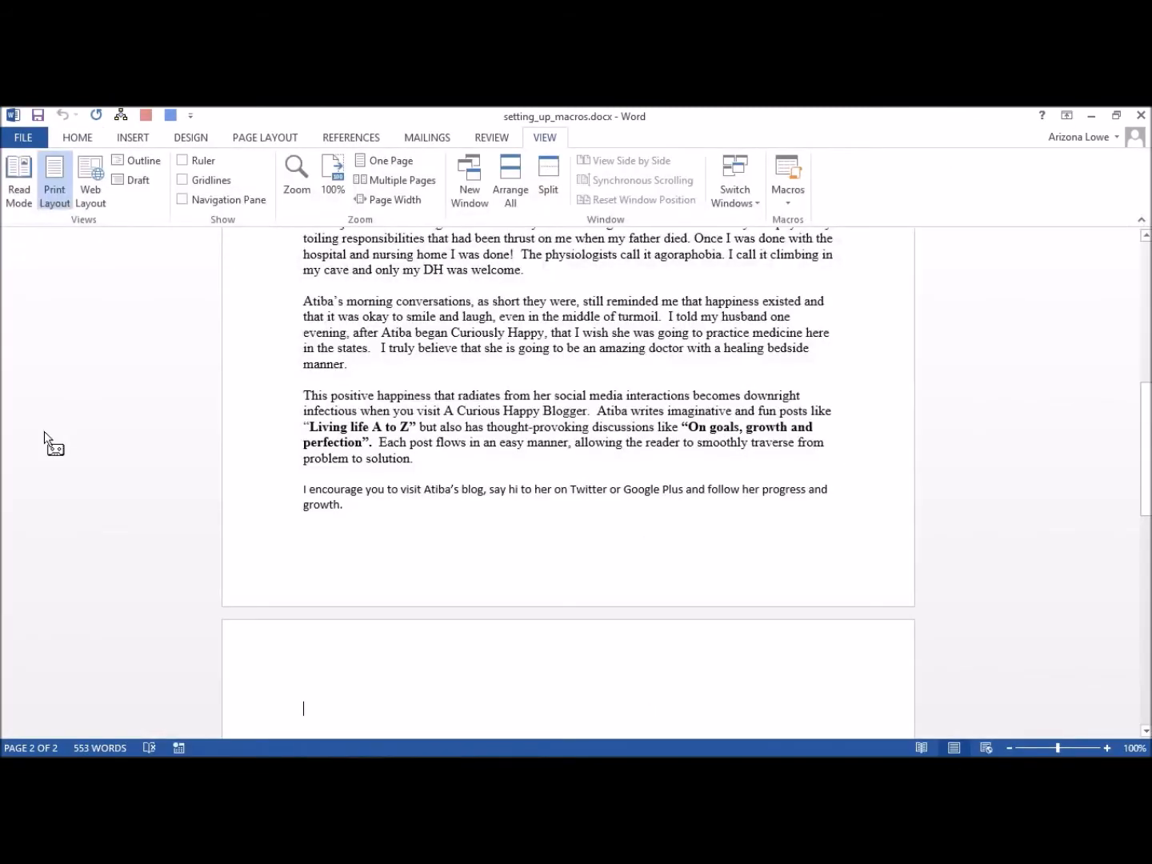
- Paste the copied sentence on the new page of setting_up_macros.docx and stop the test_three recording
{"action": "key", "text": "ctrl+v"}
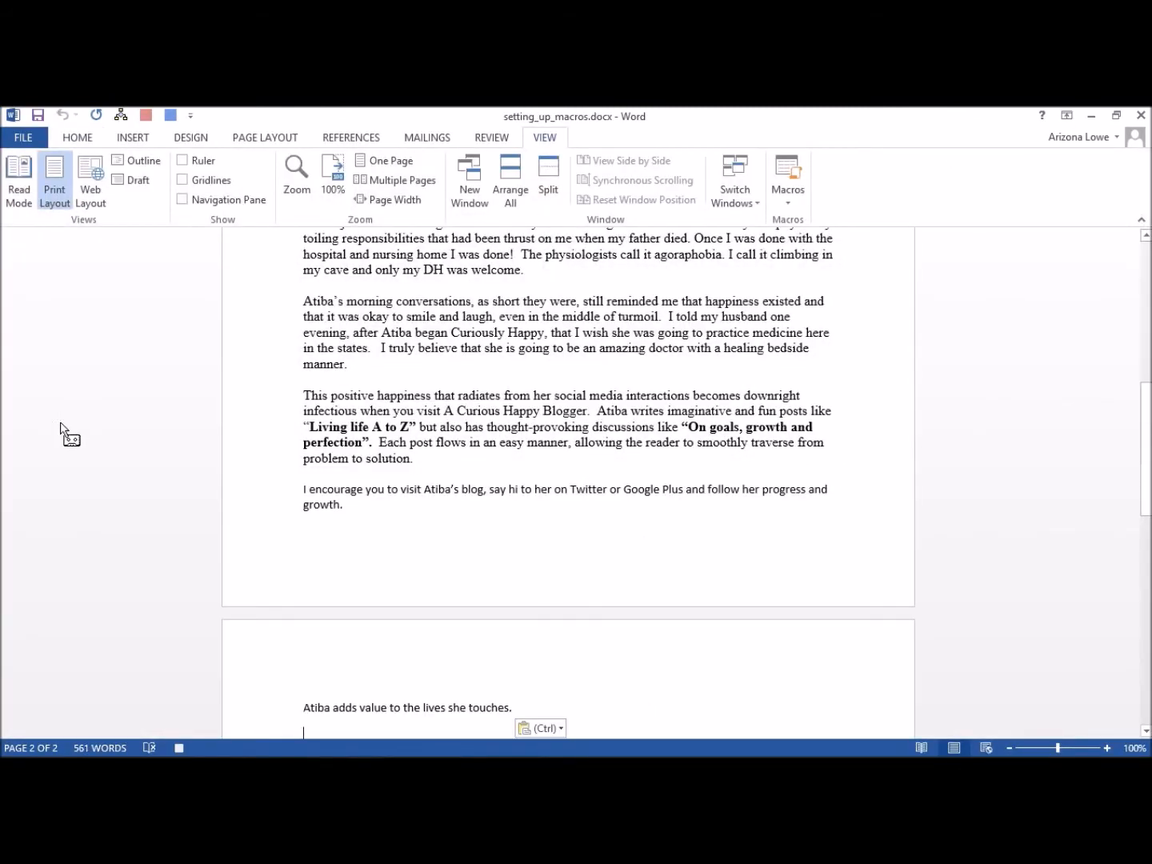
{"action": "left_click", "coordinate": [788, 196]}
{"action": "left_click", "coordinate": [823, 234]}
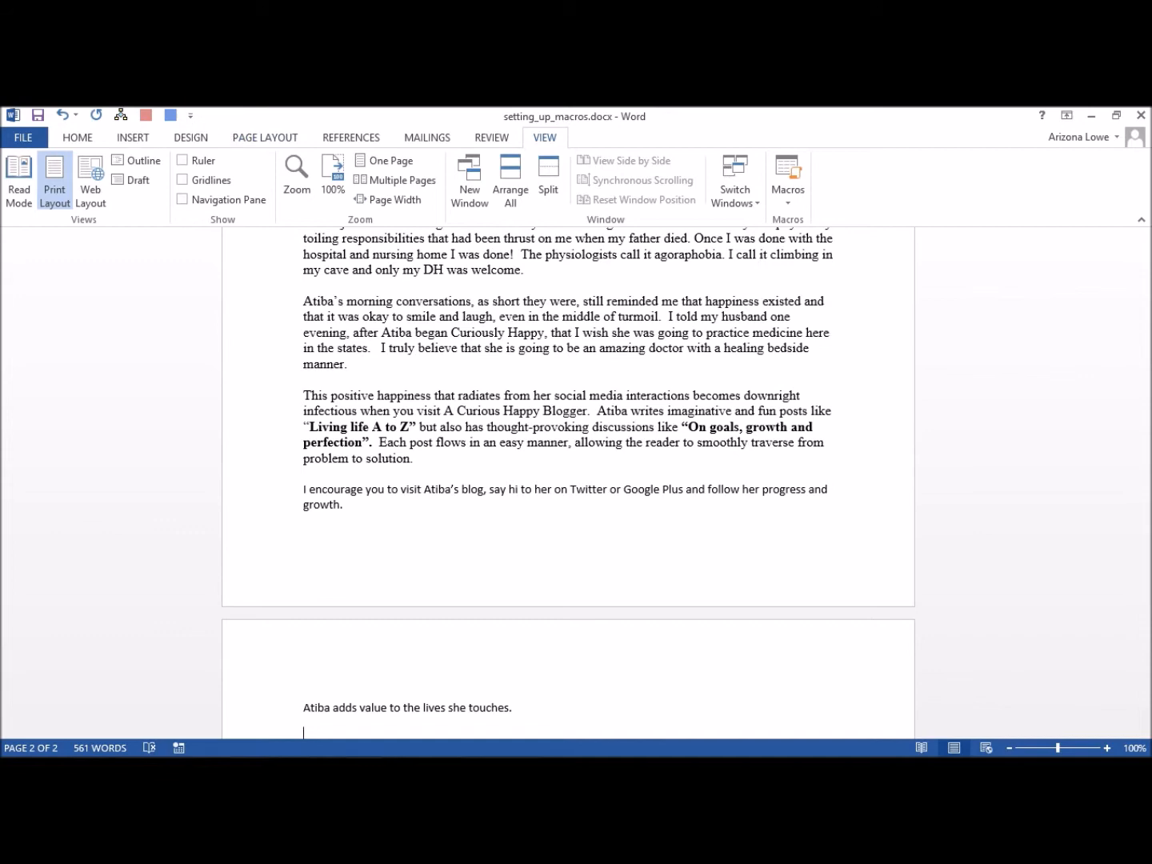
- Add the Normal.NewMacros.test_three macro to the Quick Access Toolbar for all documents
{"action": "left_click", "coordinate": [191, 116]}
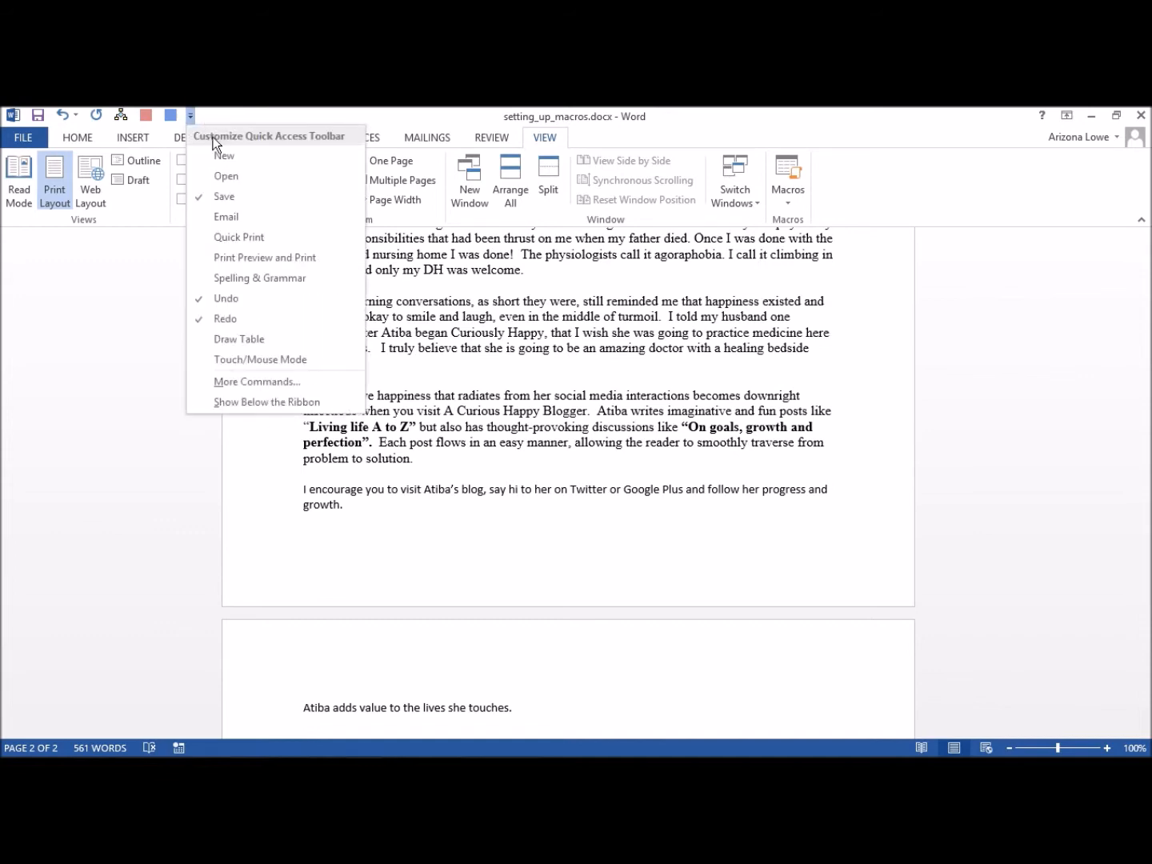
{"action": "left_click", "coordinate": [245, 381]}
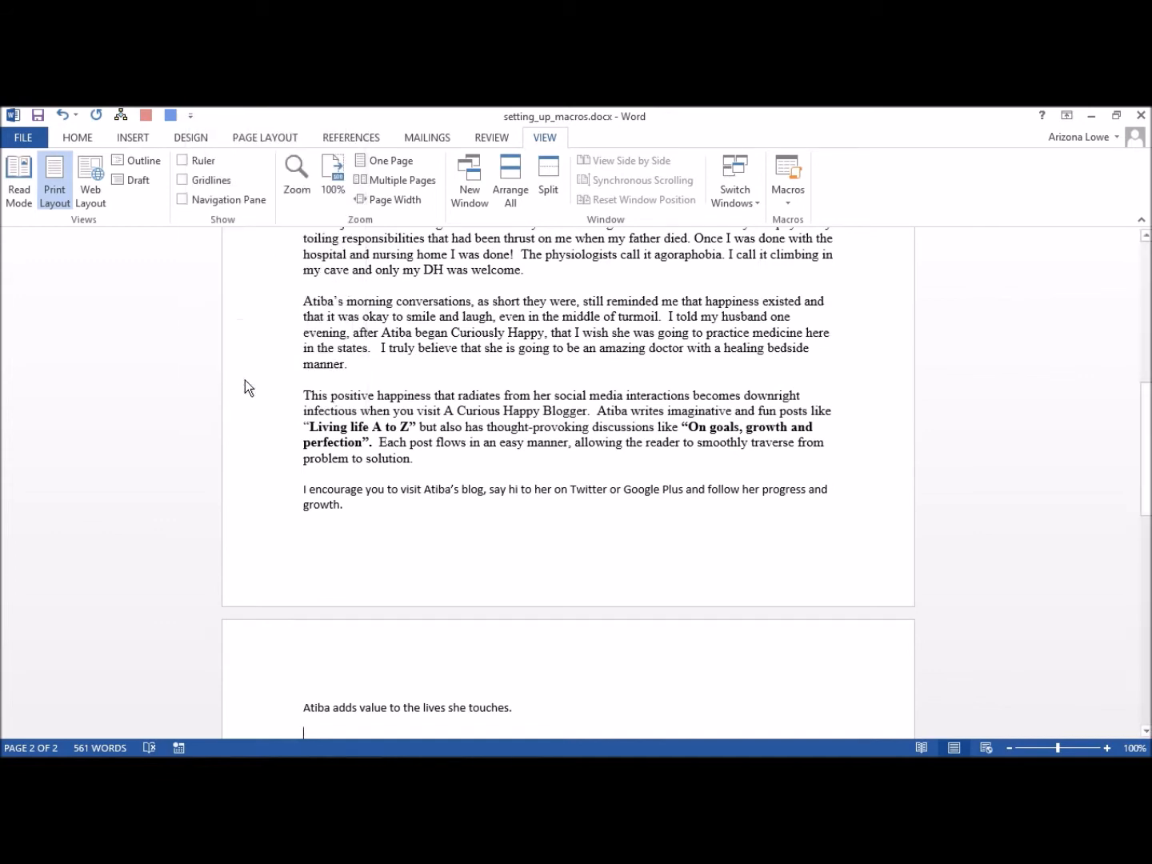
{"action": "left_click", "coordinate": [523, 238]}
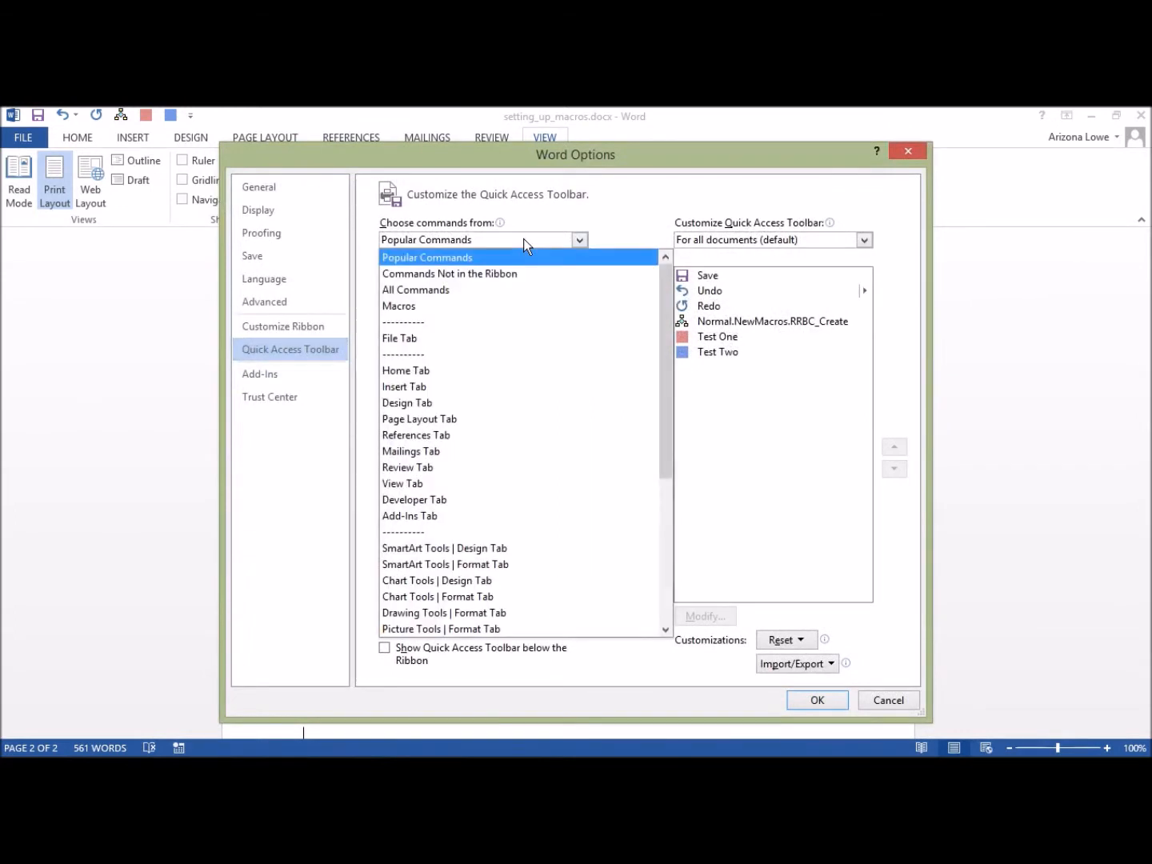
{"action": "left_click", "coordinate": [414, 307]}
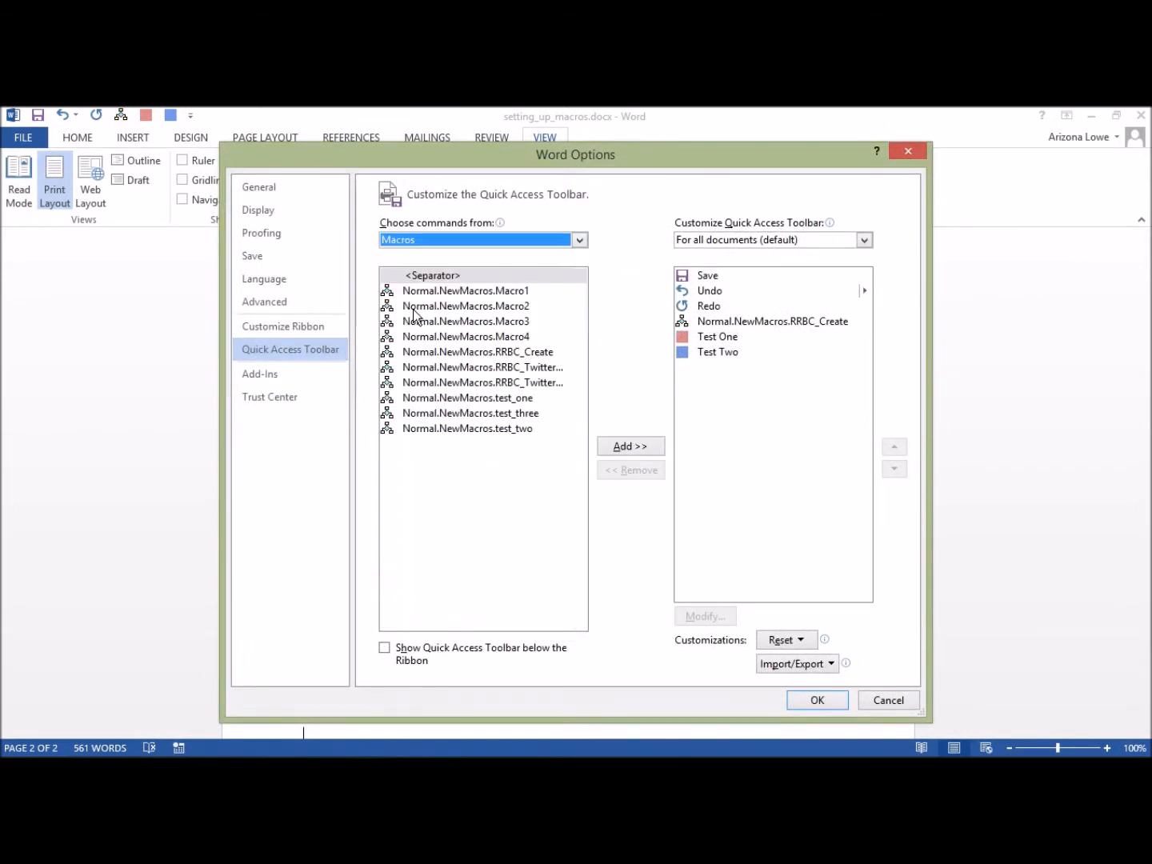
{"action": "left_click", "coordinate": [455, 414]}
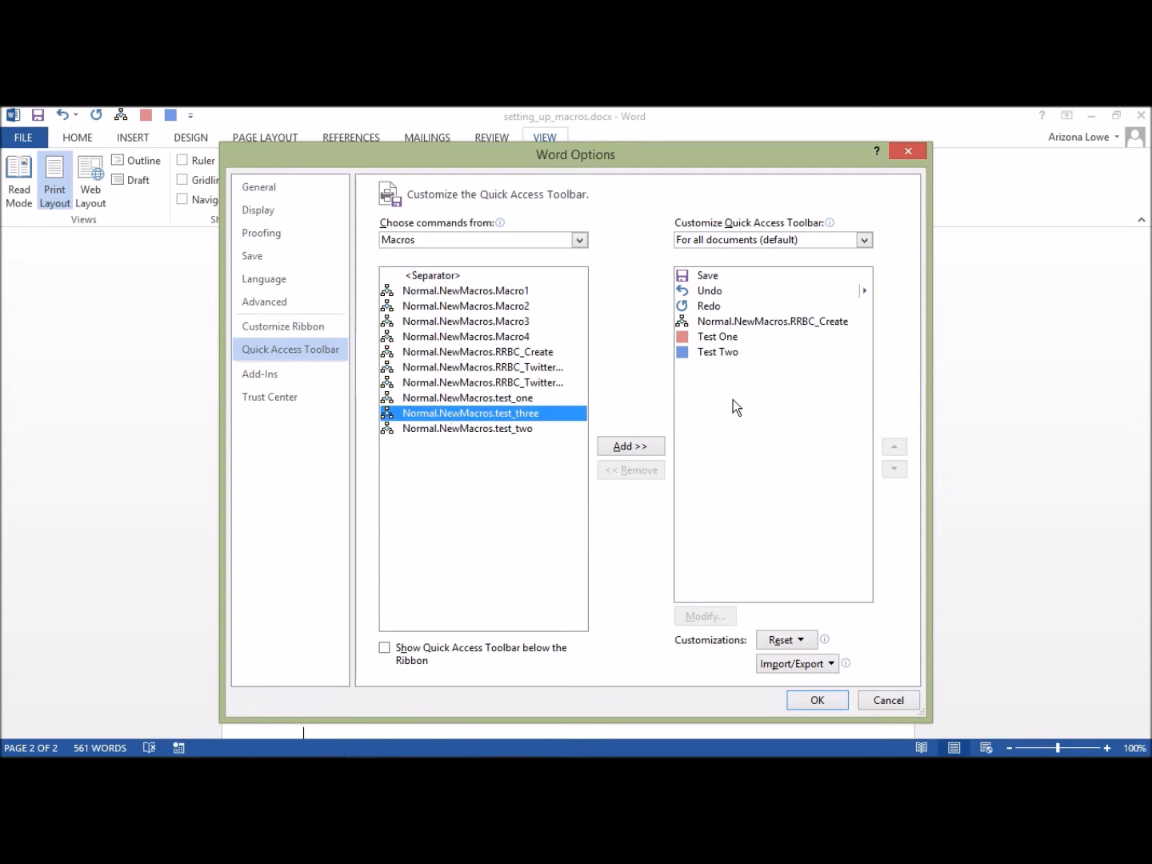
{"action": "left_click", "coordinate": [625, 448]}
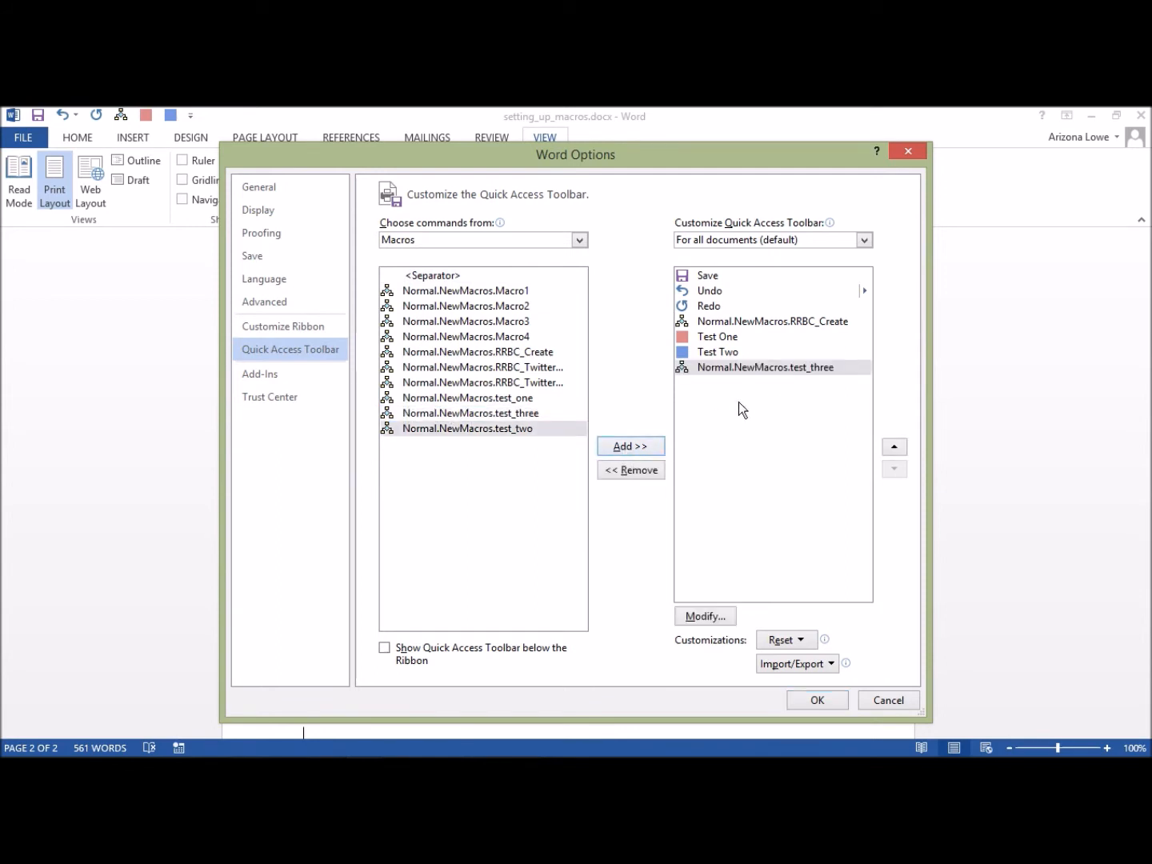
- Give the test_three macro's toolbar button a dark green square symbol and the display name Test Three, and apply the Quick Access Toolbar changes
{"action": "left_click", "coordinate": [741, 371]}
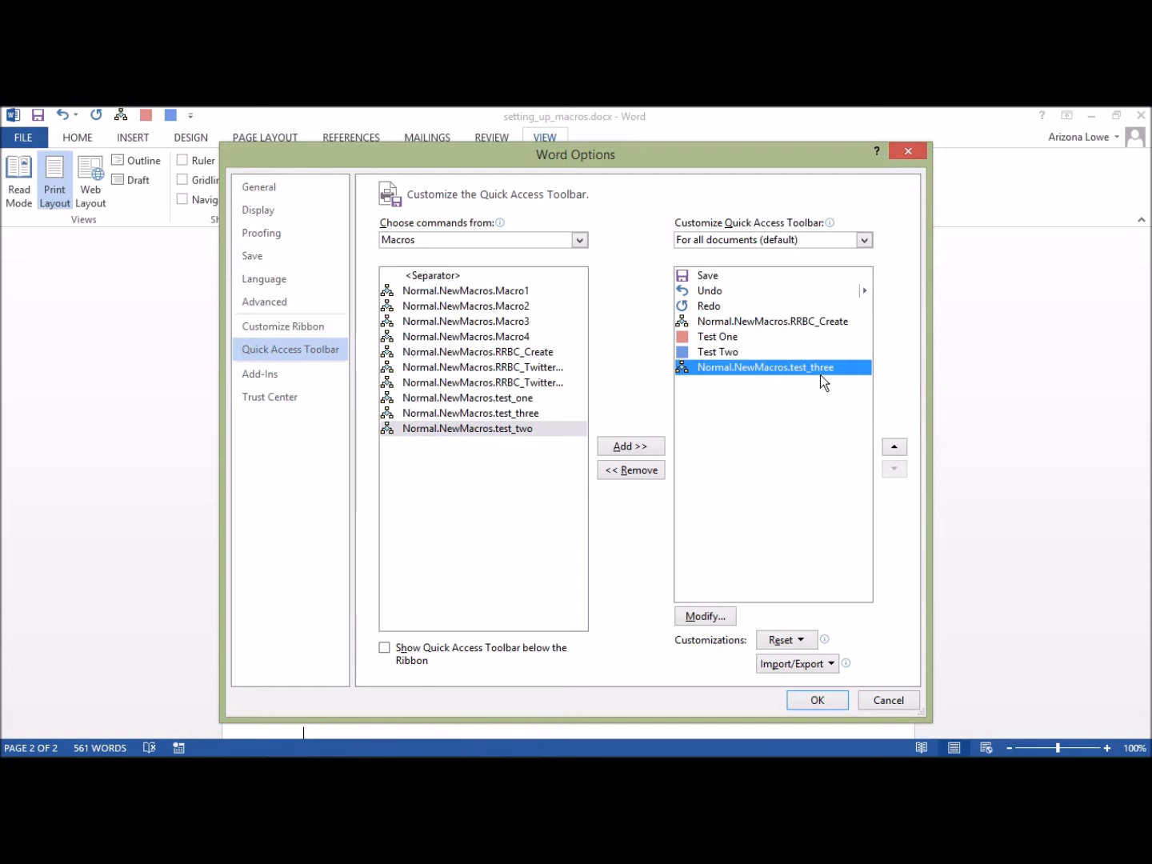
{"action": "left_click", "coordinate": [701, 617]}
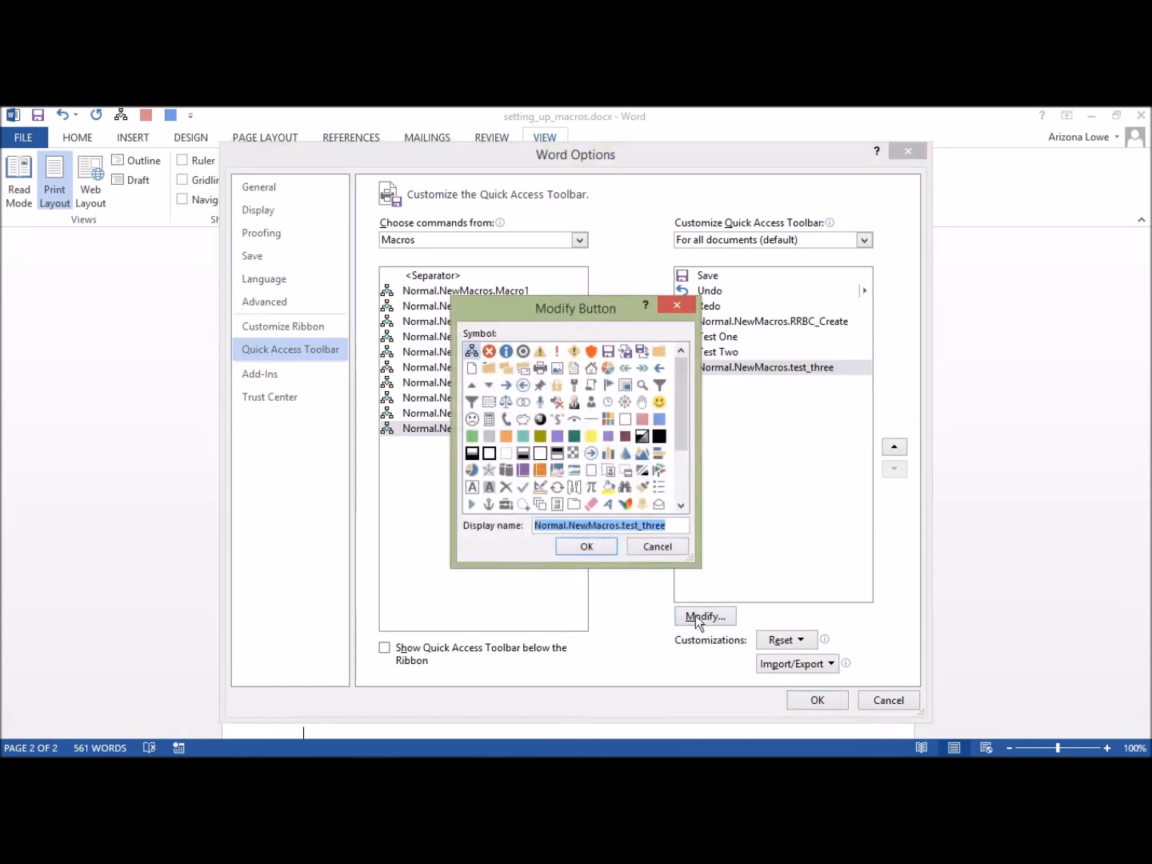
{"action": "left_click", "coordinate": [573, 437]}
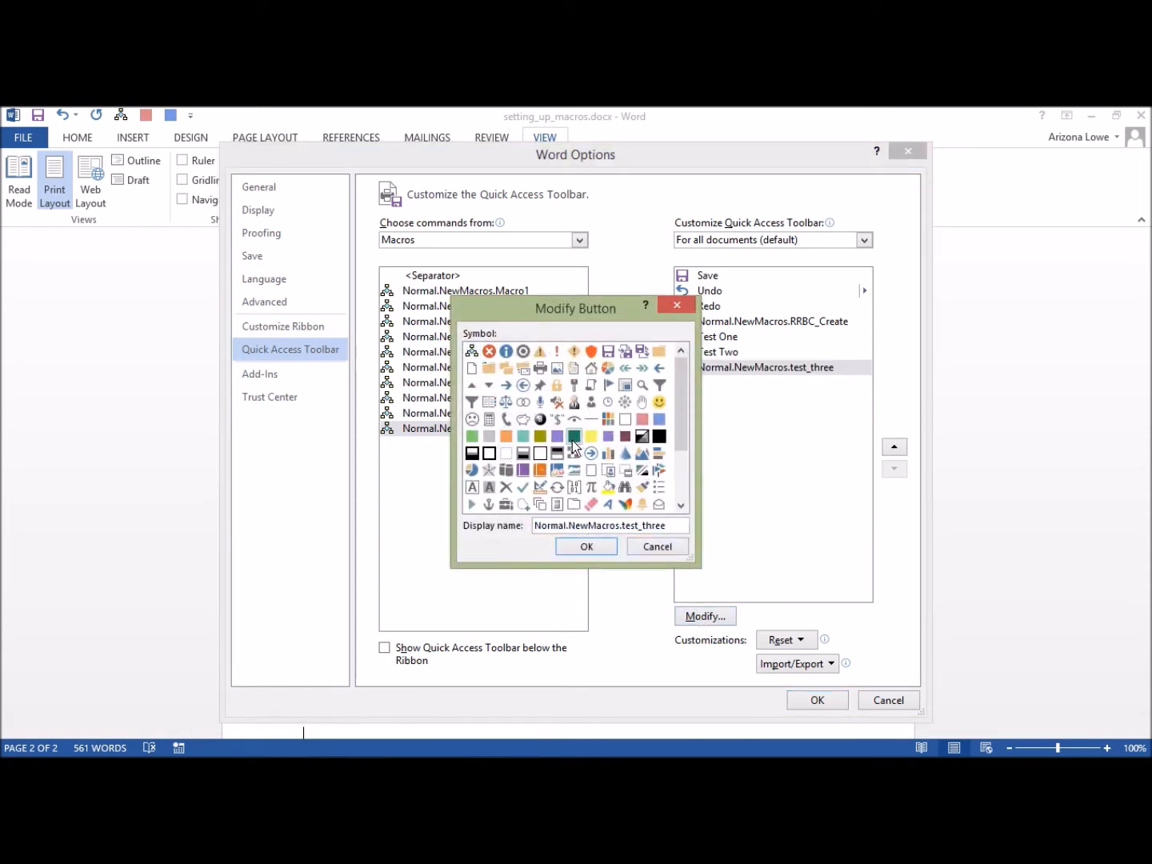
{"action": "double_click", "coordinate": [653, 530]}
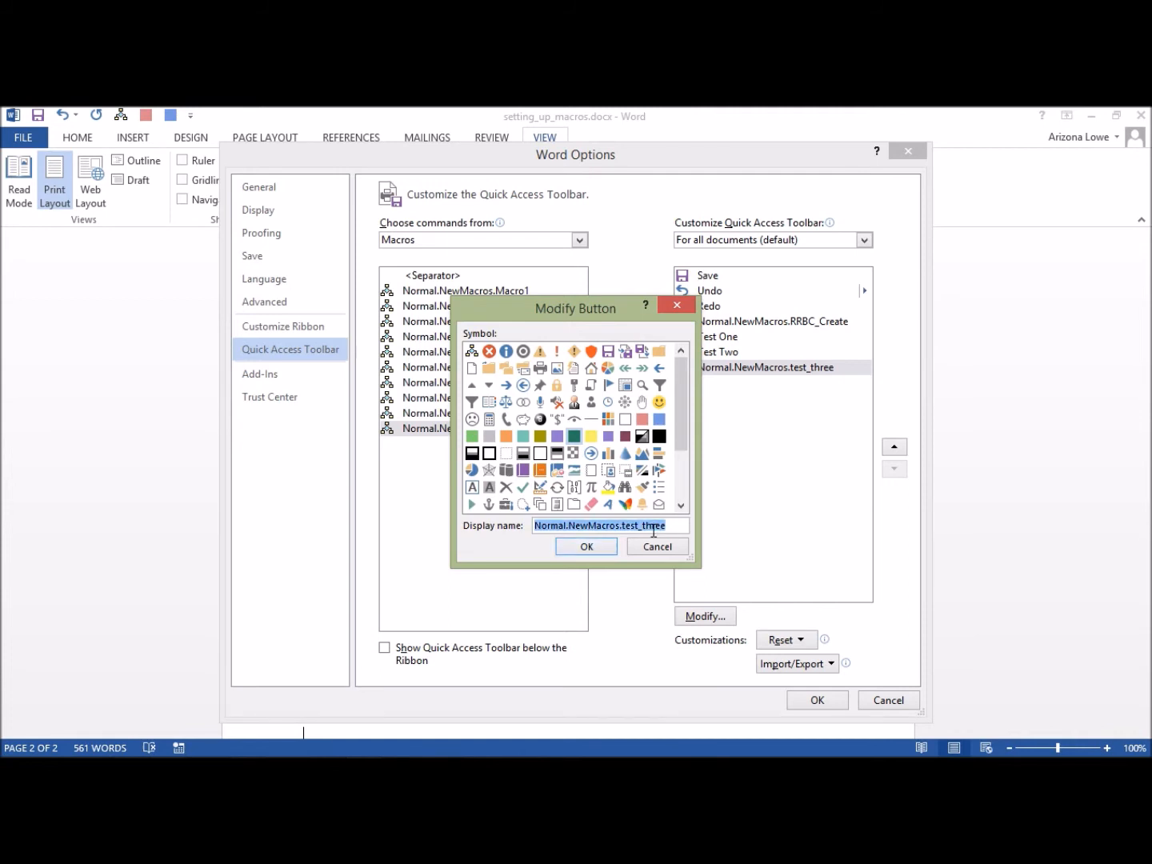
{"action": "type", "text": "Test Three"}
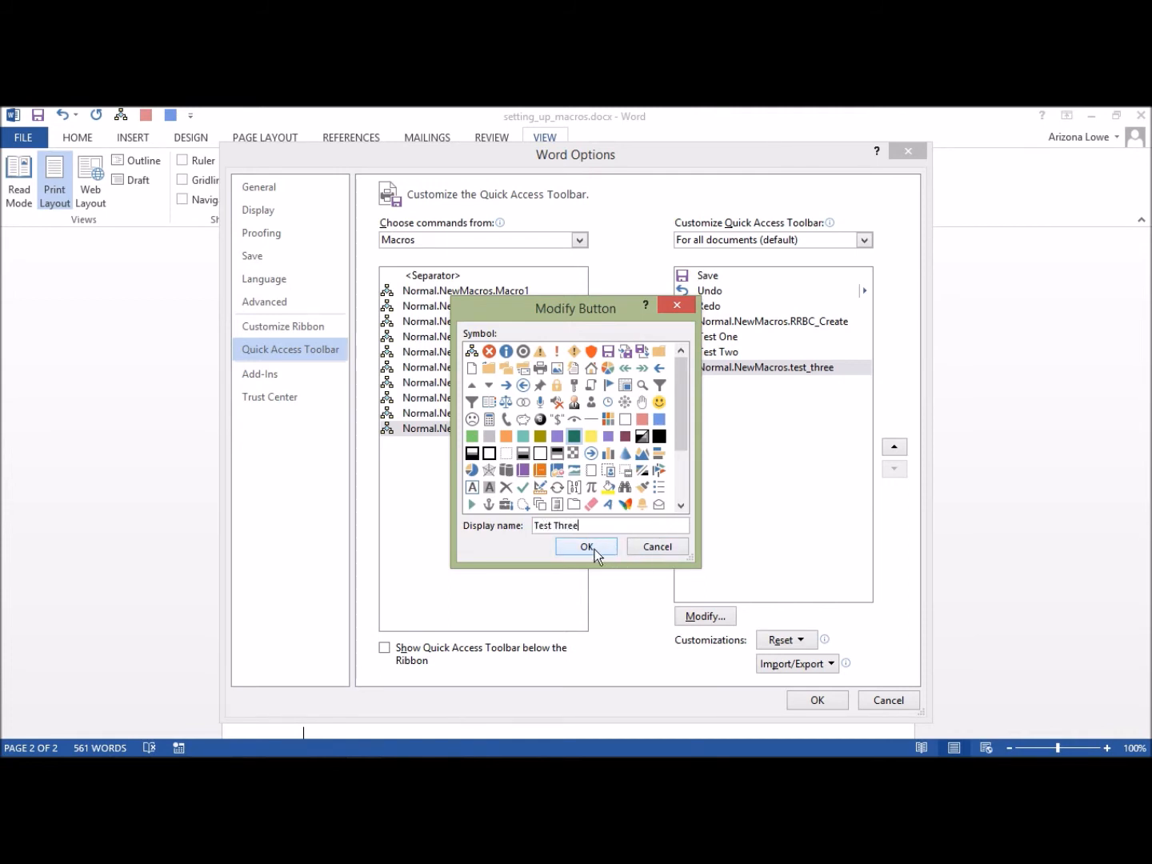
{"action": "left_click", "coordinate": [595, 549]}
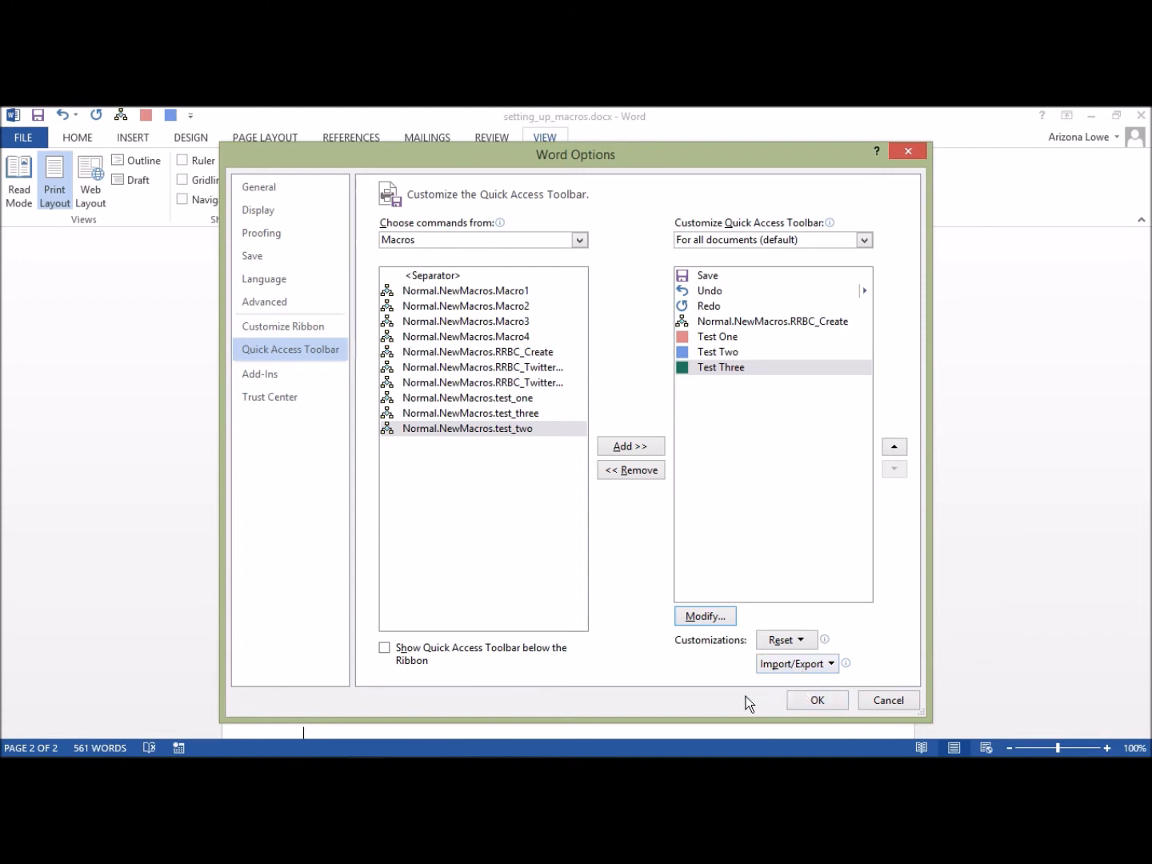
{"action": "left_click", "coordinate": [810, 700]}
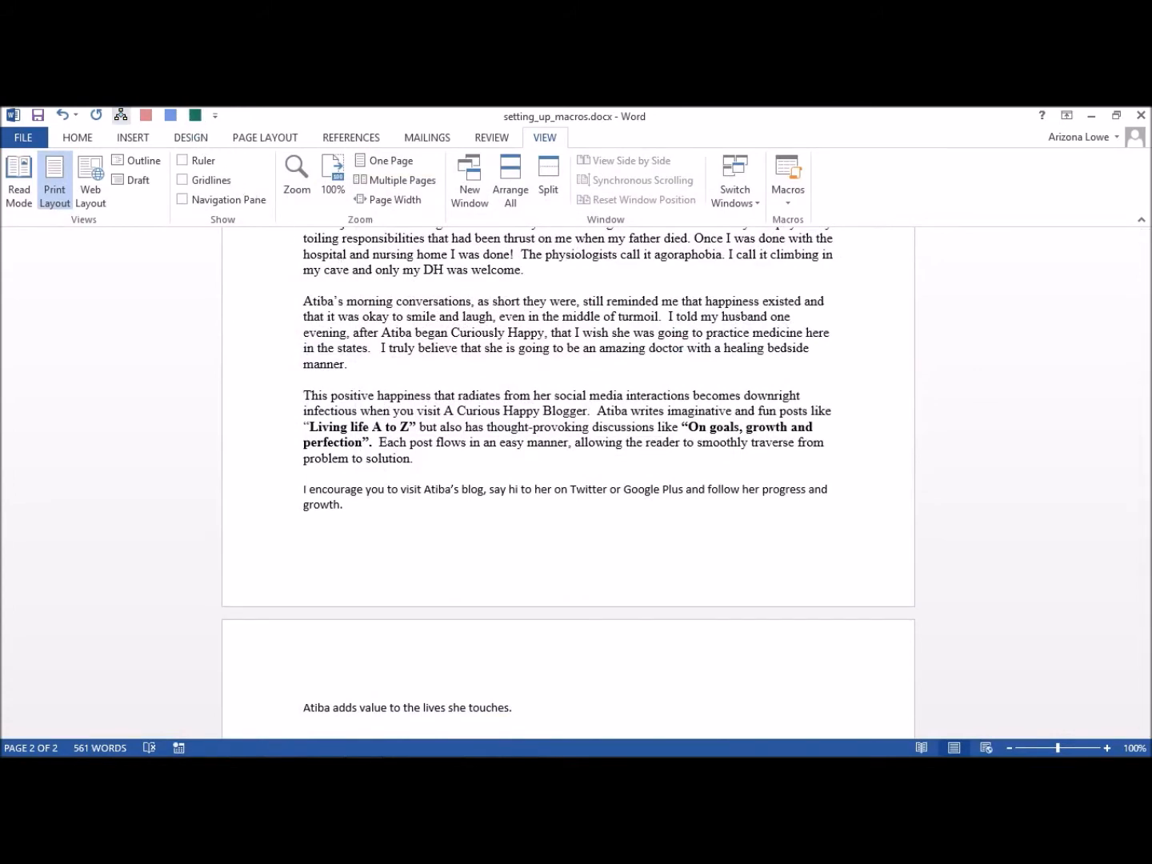
- Save setting_up_macros.docx and close the document
{"action": "left_click", "coordinate": [16, 137]}
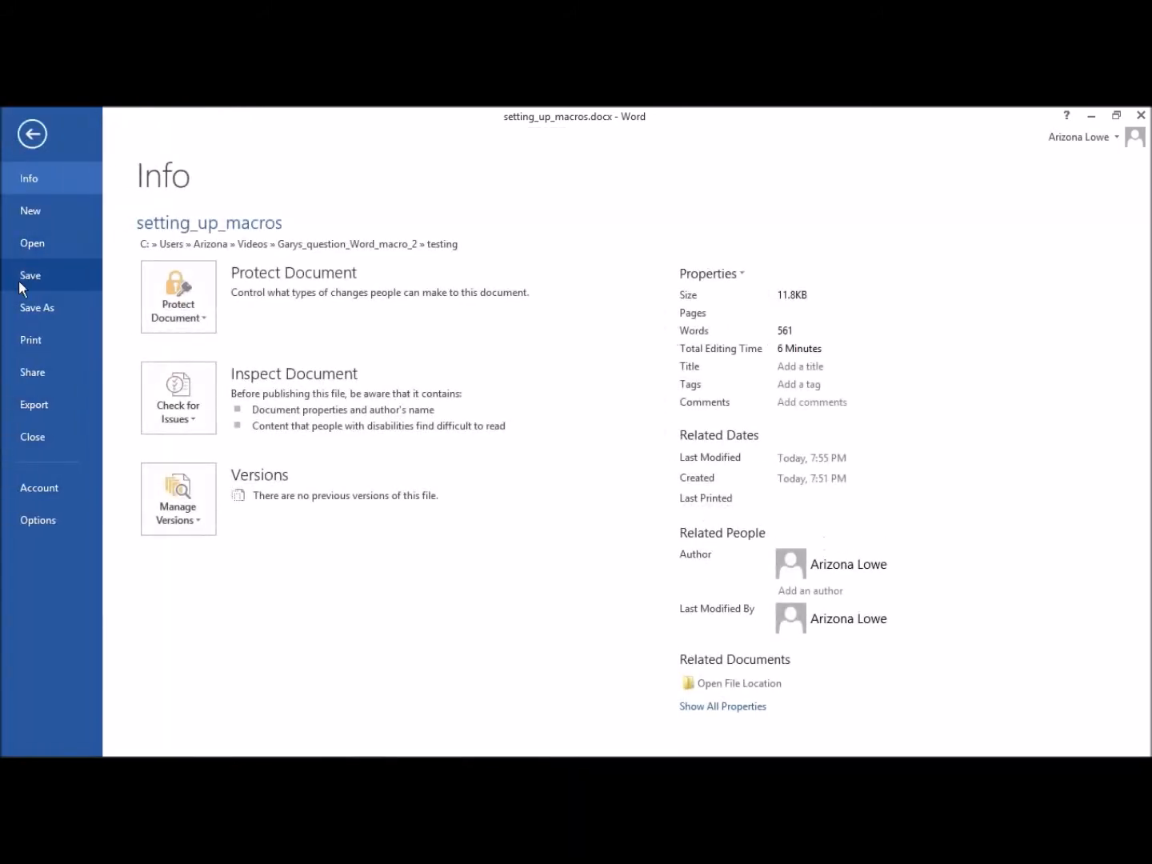
{"action": "left_click", "coordinate": [18, 277]}
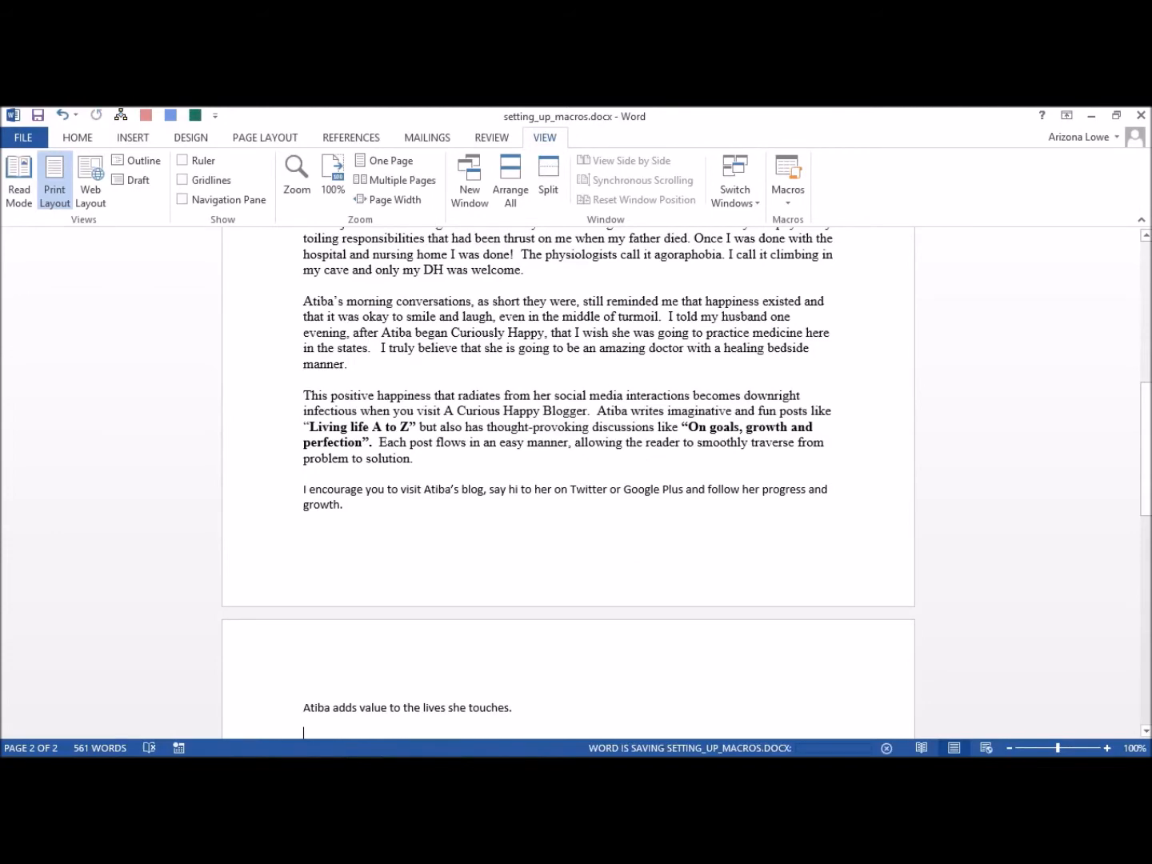
{"action": "left_click", "coordinate": [22, 138]}
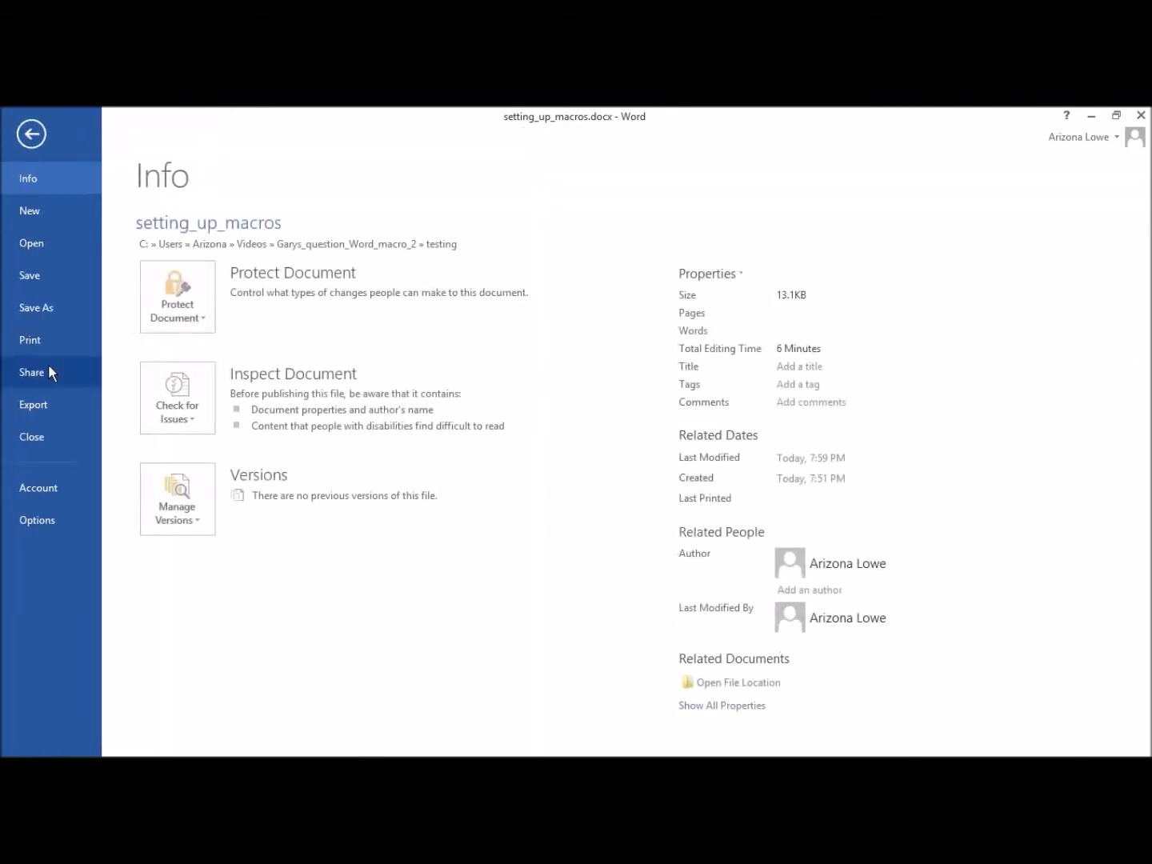
{"action": "left_click", "coordinate": [35, 436]}
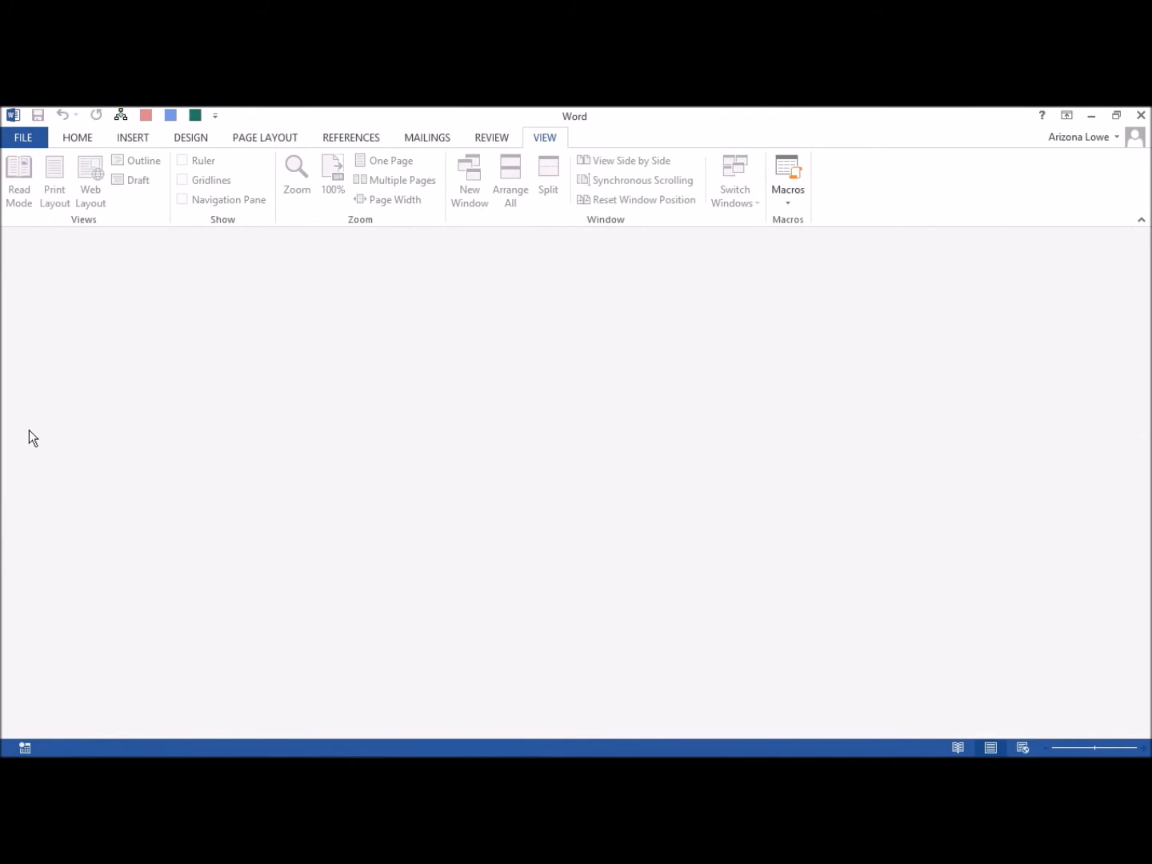
- Create a new blank document, run the Test One, Test Two and Test Three macros in it, and review the inserted text from the beginning
{"action": "key", "text": "ctrl+n"}
{"action": "left_click", "coordinate": [148, 120]}
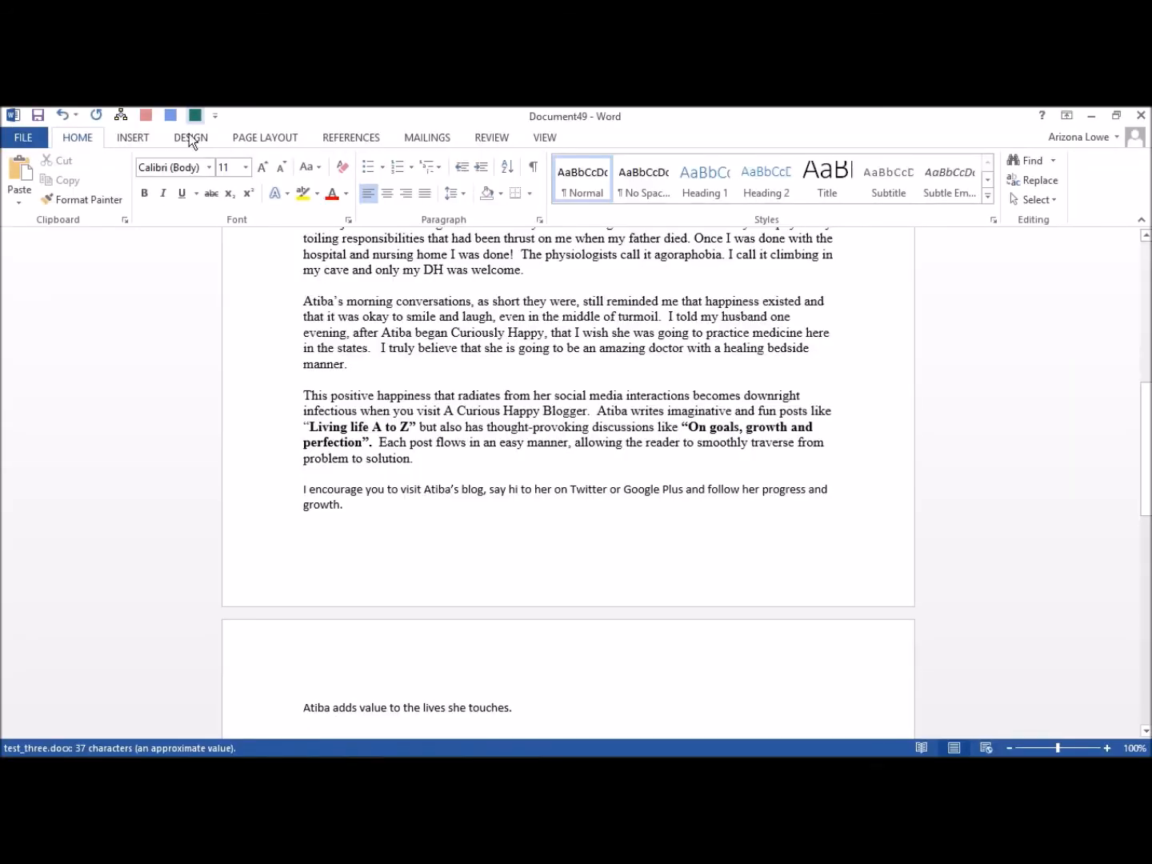
{"action": "left_click_drag", "start_coordinate": [1148, 427], "coordinate": [1139, 271]}
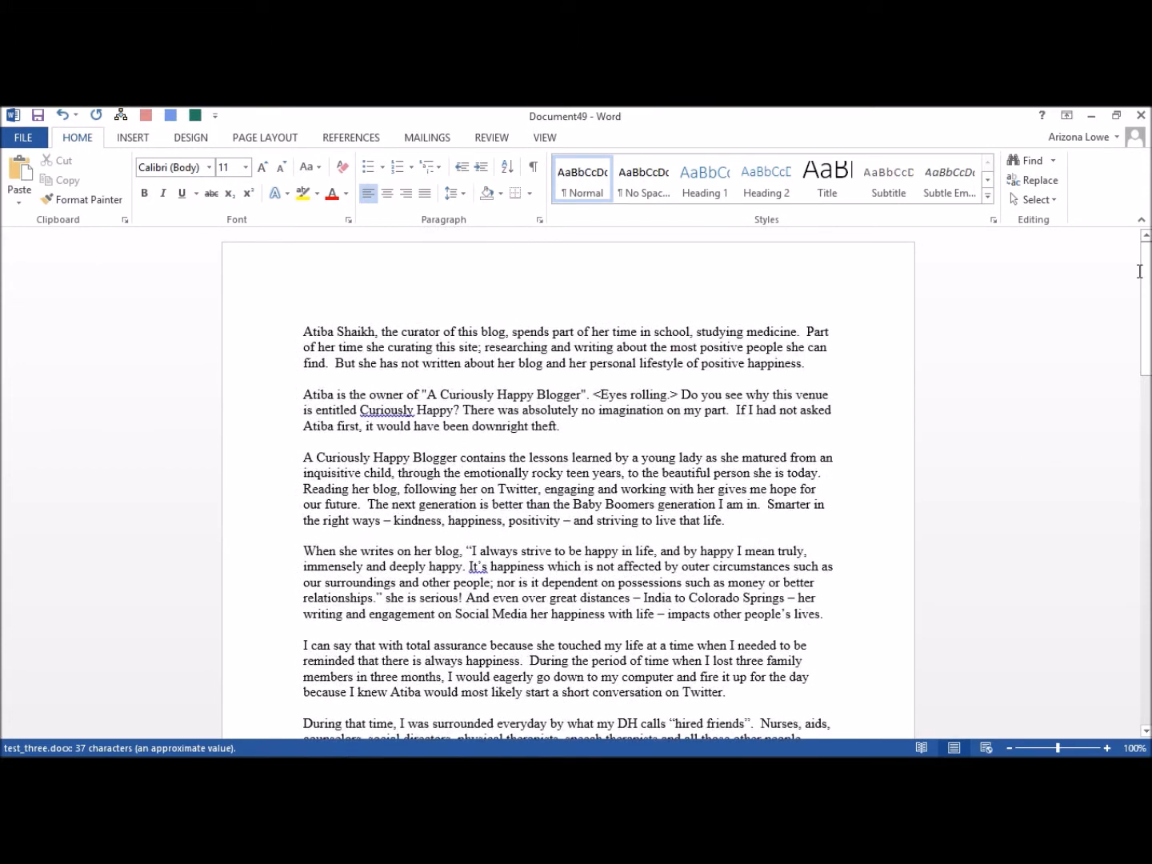